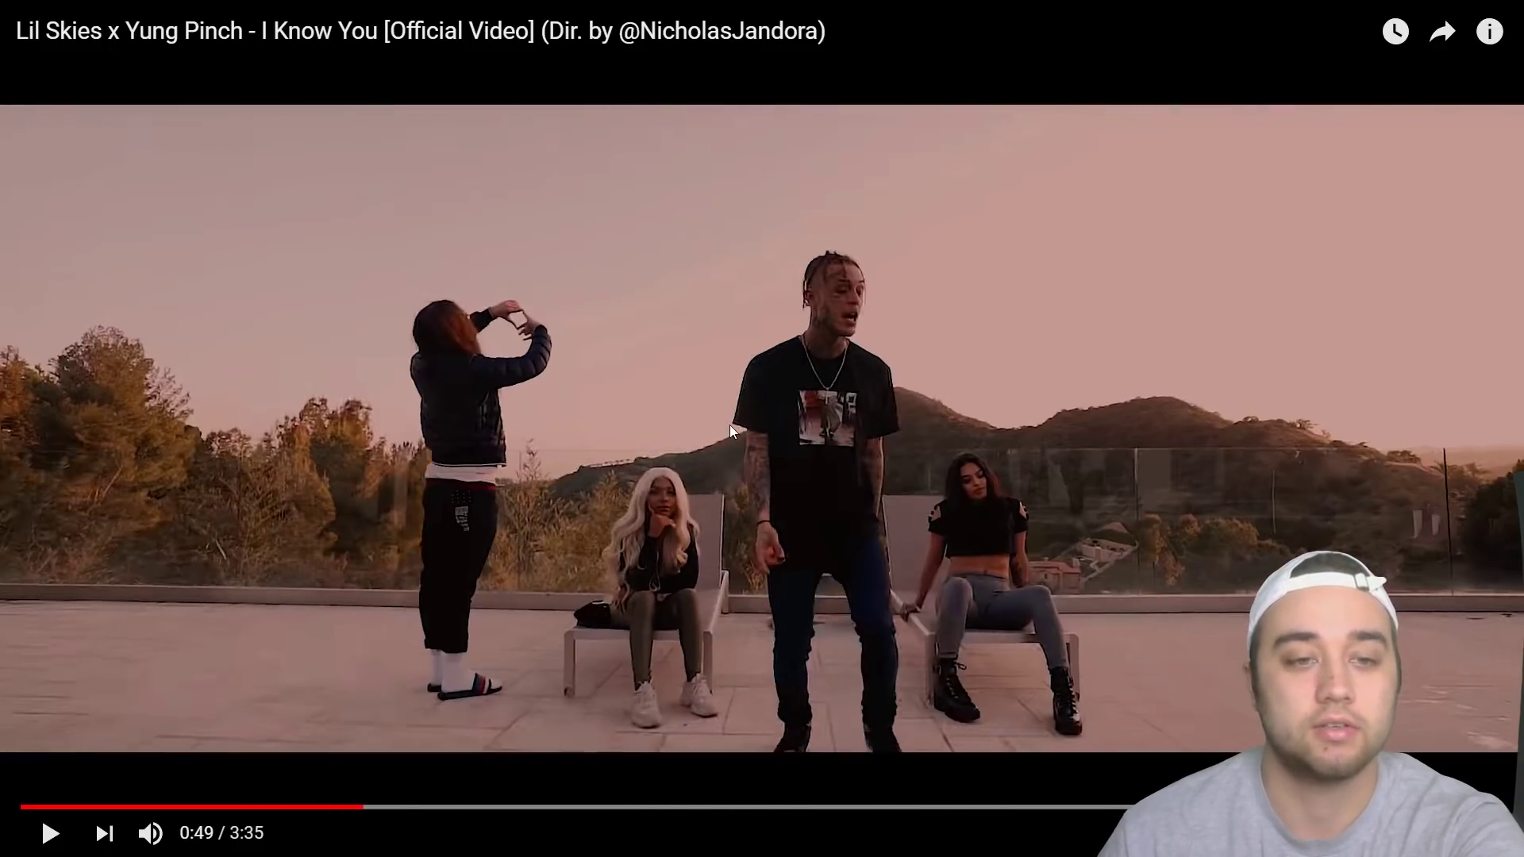
Switch to Premiere Pro and examine the finger-circle gesture in the clip around 00:00:59:04 in the enlarged program view
{"action": "left_click", "coordinate": [1480, 834]}
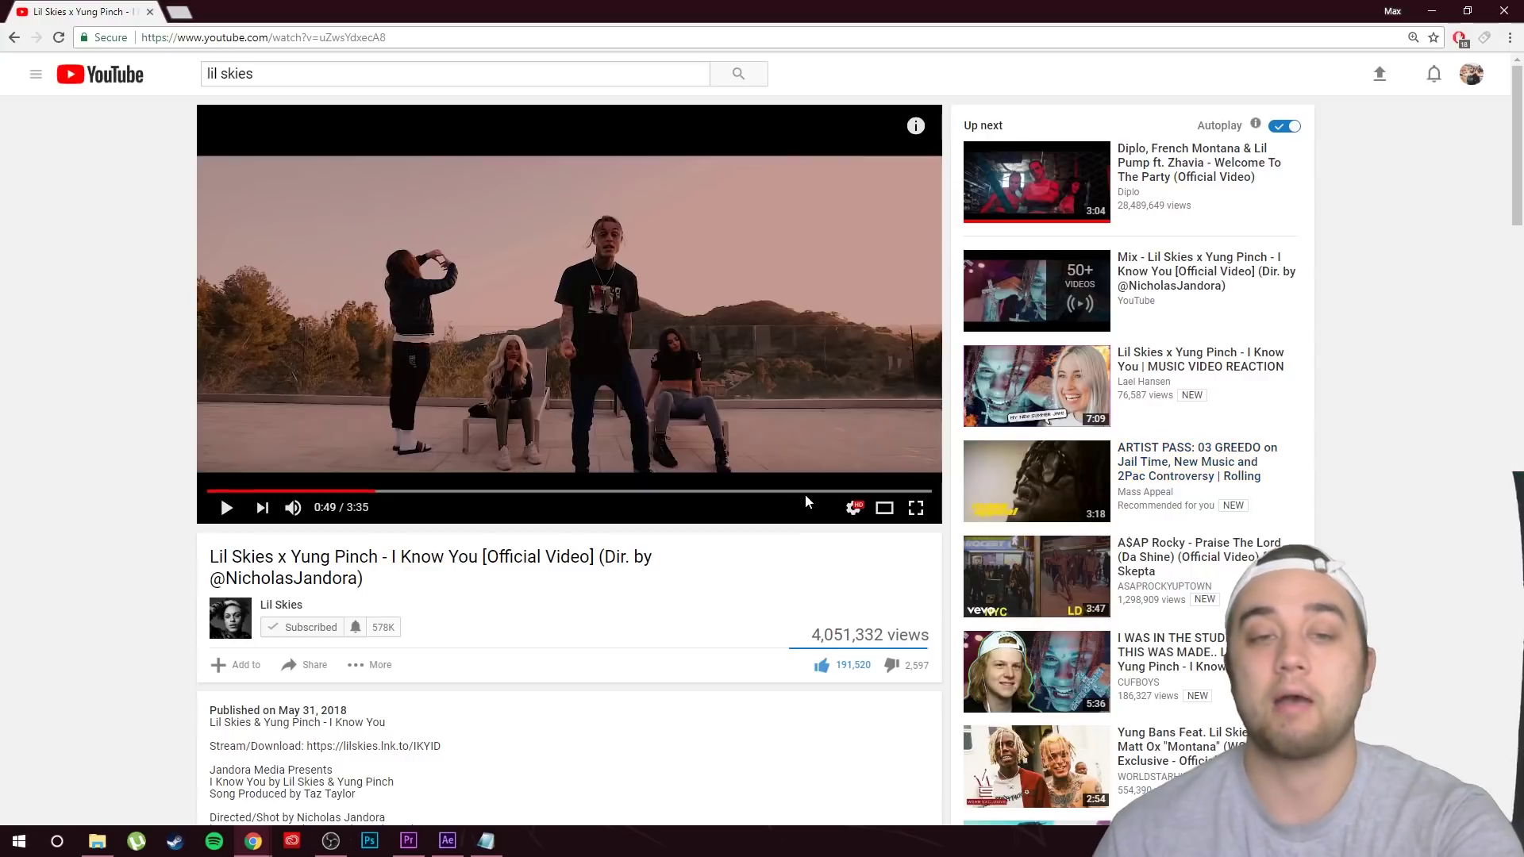
{"action": "left_click", "coordinate": [419, 847]}
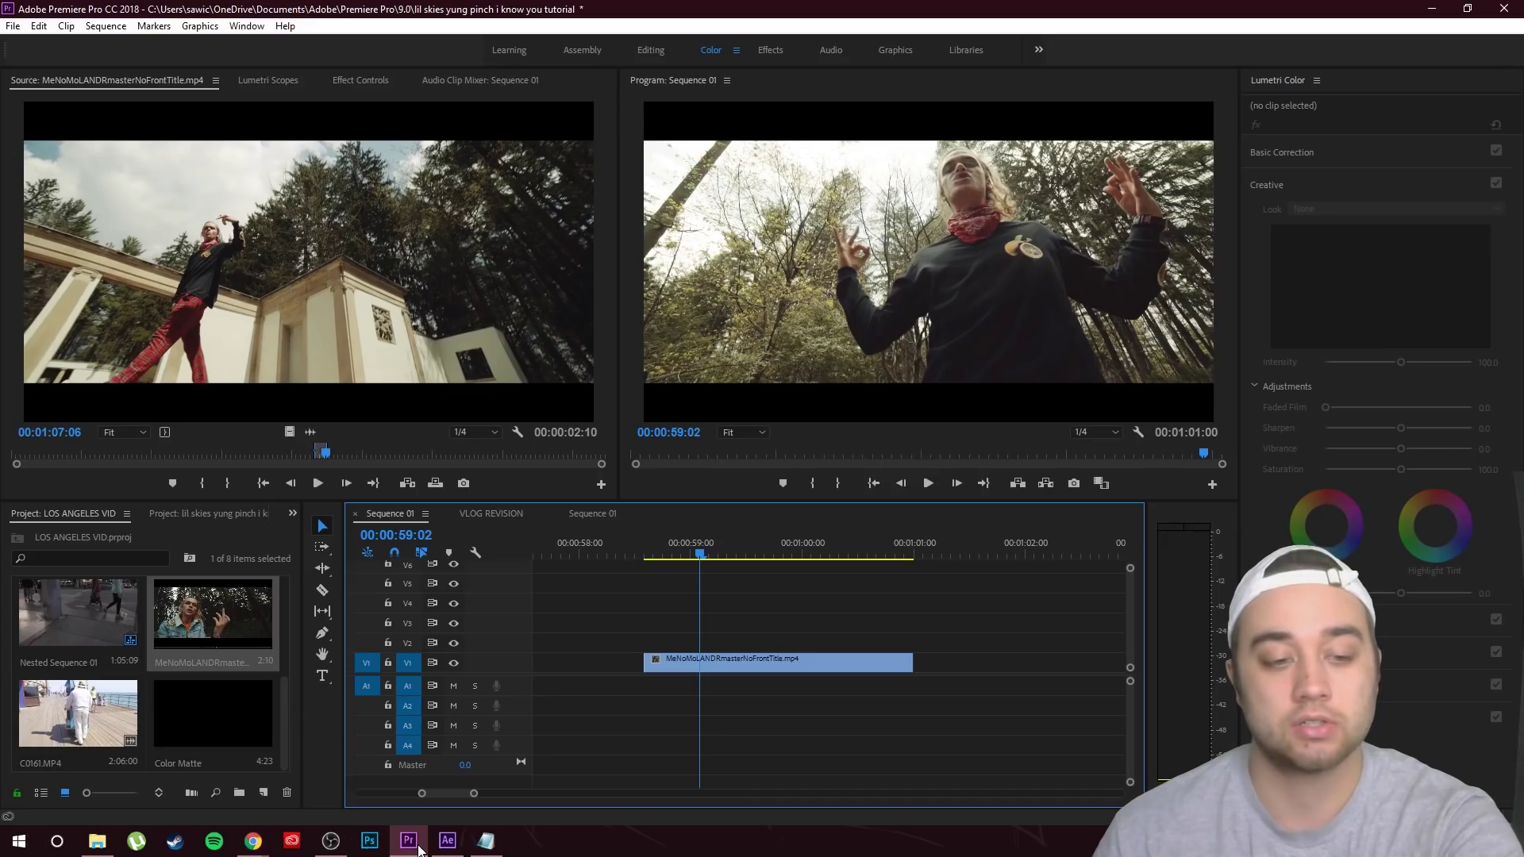
{"action": "mouse_move", "coordinate": [702, 565]}
{"action": "left_mouse_down"}
{"action": "mouse_move", "coordinate": [671, 563]}
{"action": "mouse_move", "coordinate": [709, 570]}
{"action": "left_mouse_up"}
{"action": "key", "text": "grave"}
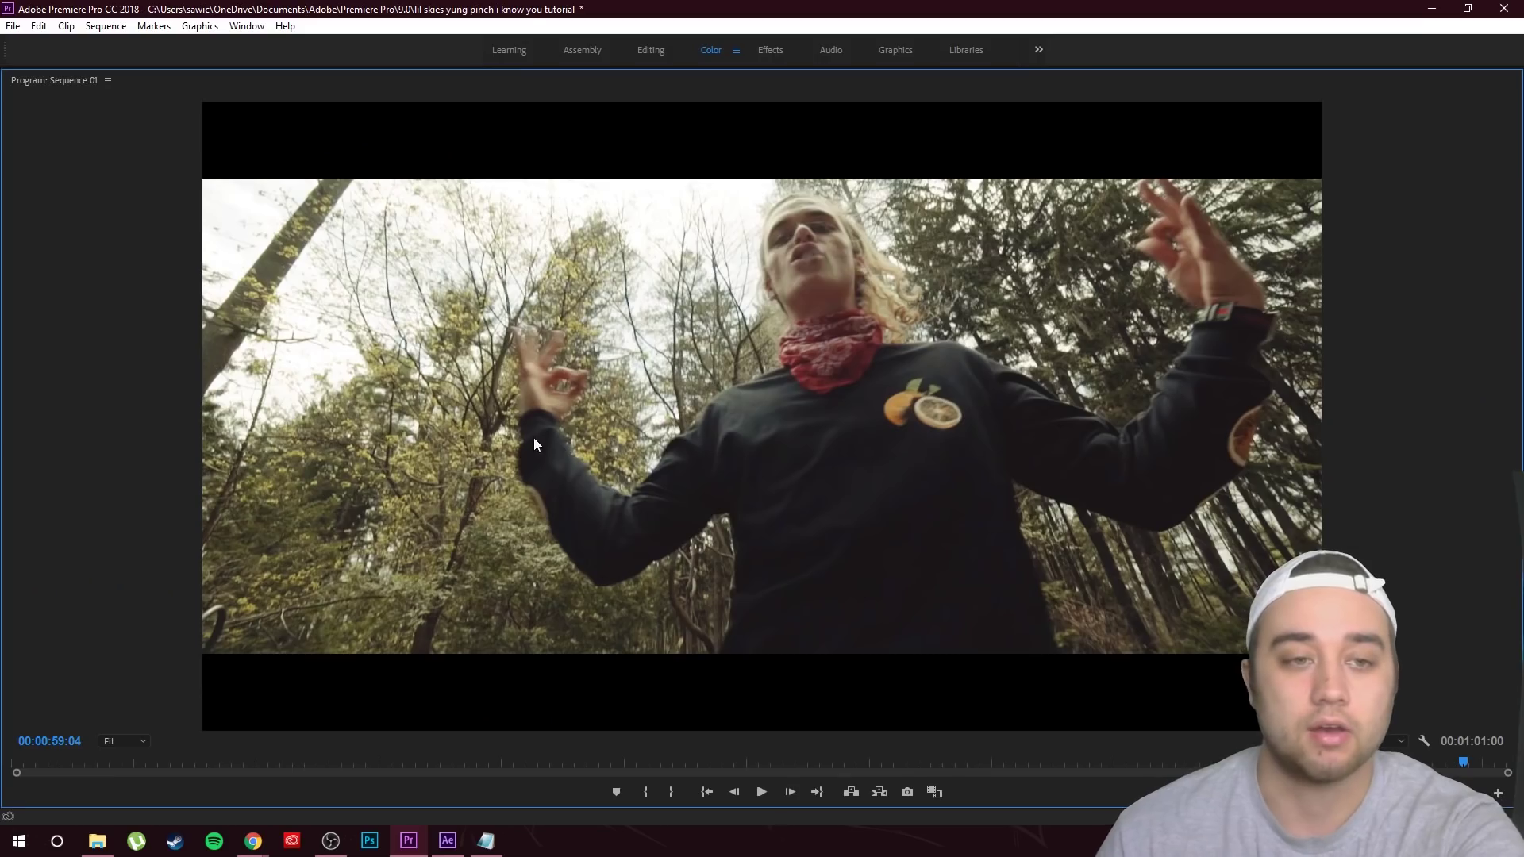
{"action": "key", "text": "grave"}
{"action": "left_click", "coordinate": [716, 566]}
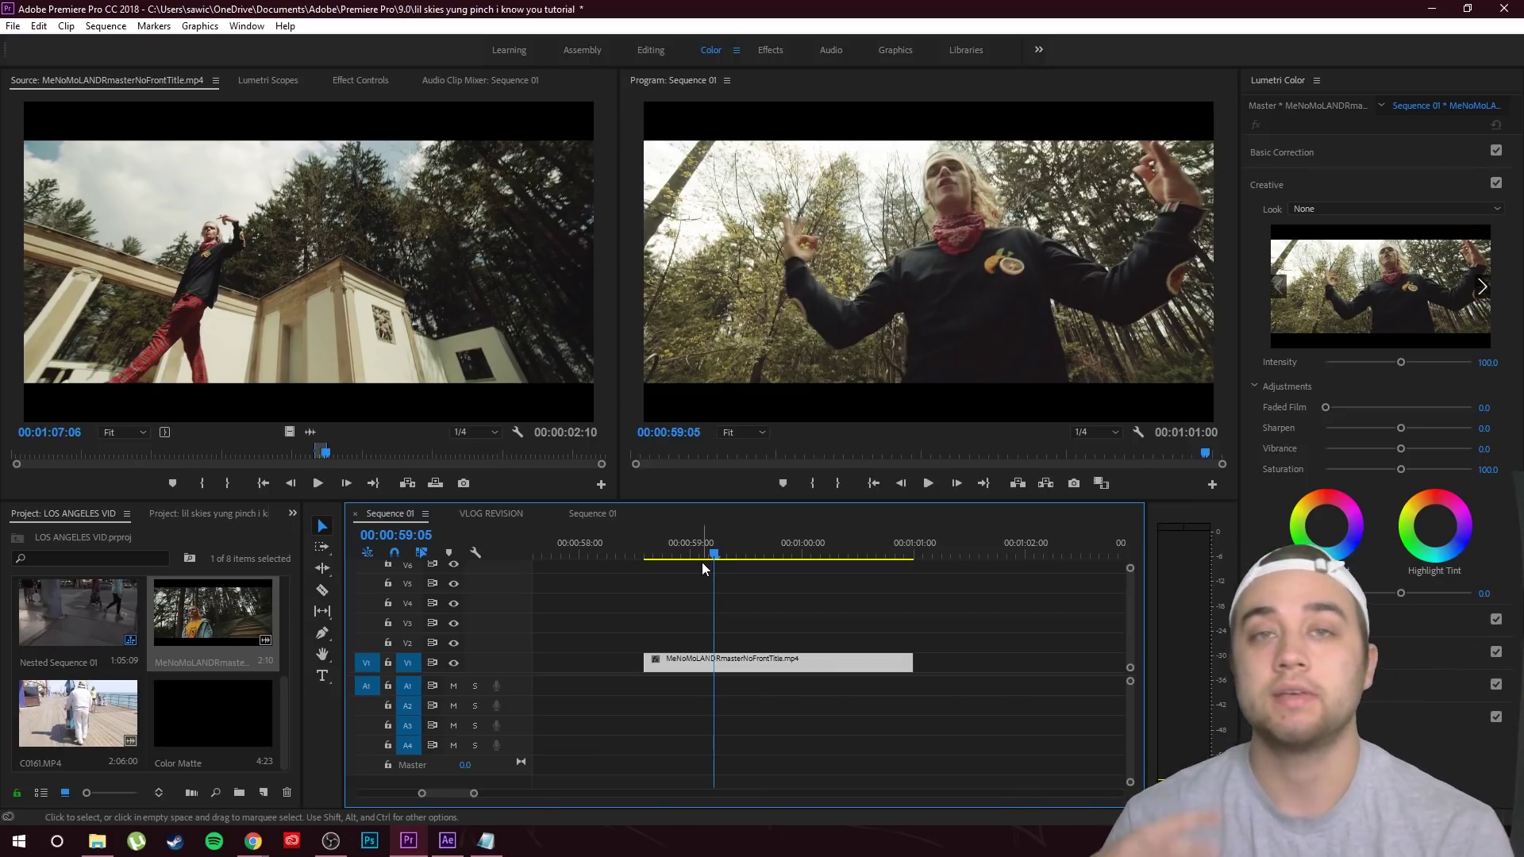
Replace the MeNoMoLANDRmasterNoFrontTitle.mp4 clip on track V1 with an After Effects composition
{"action": "left_click", "coordinate": [746, 663]}
{"action": "right_click", "coordinate": [779, 667]}
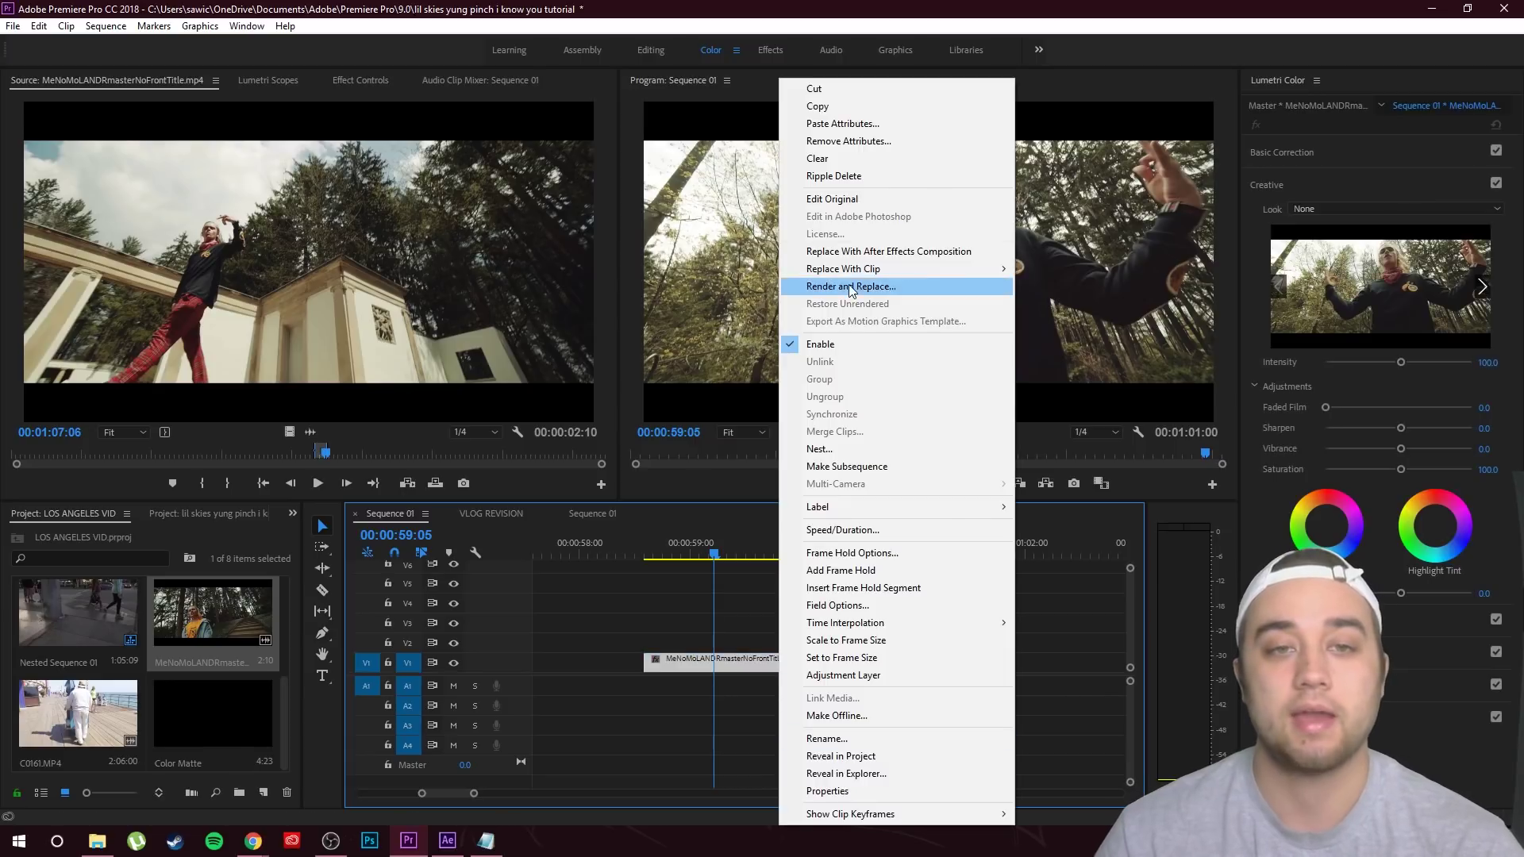
{"action": "left_click", "coordinate": [873, 251]}
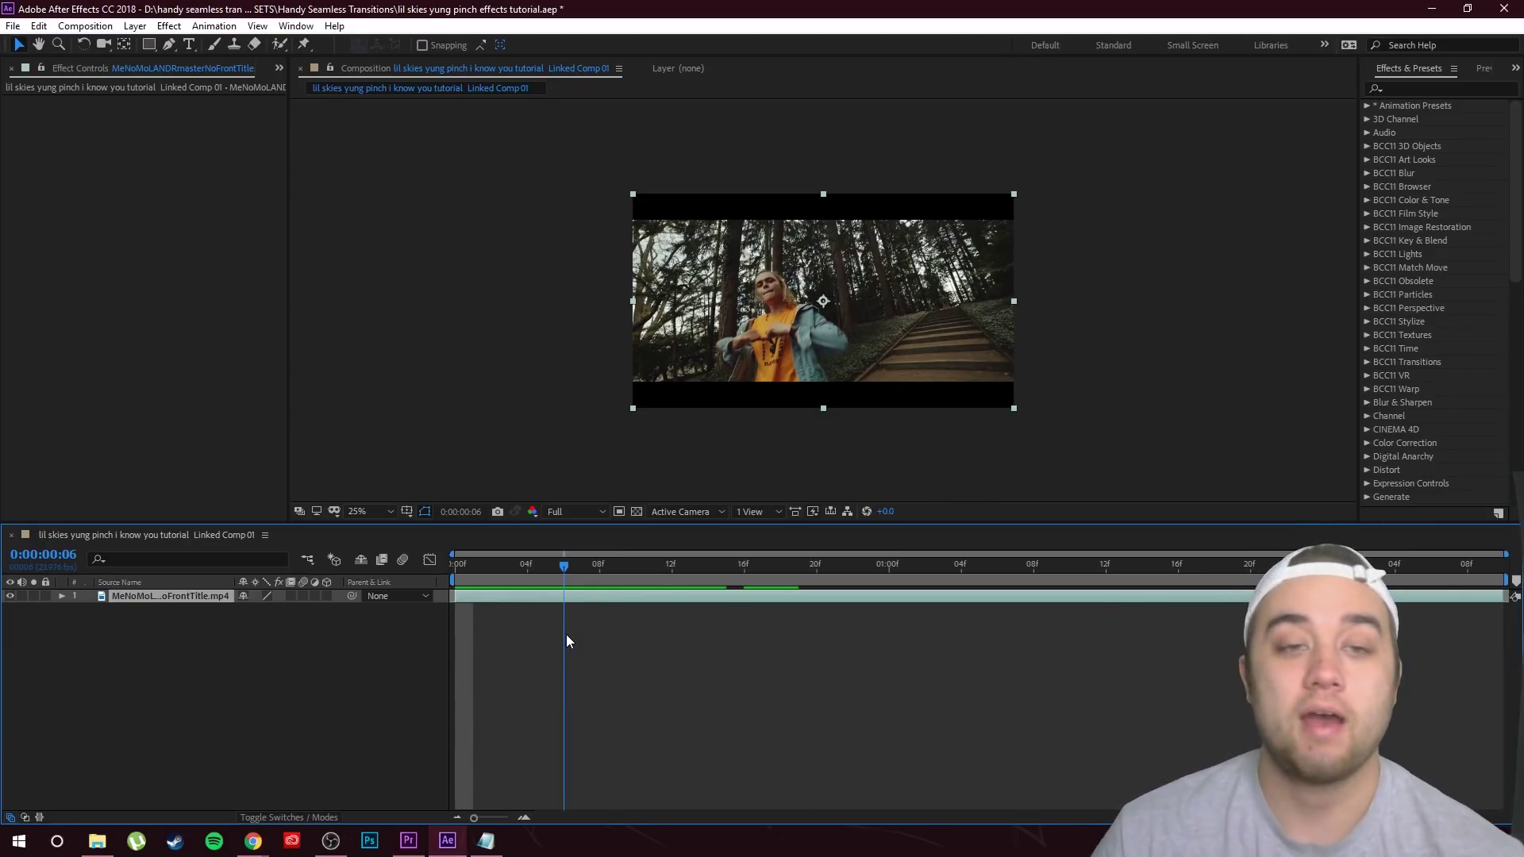
Duplicate the footage layer, split the copy at 0:00:00:10 and delete its part before that frame
{"action": "left_click_drag", "start_coordinate": [567, 636], "coordinate": [618, 615]}
{"action": "left_click", "coordinate": [627, 572]}
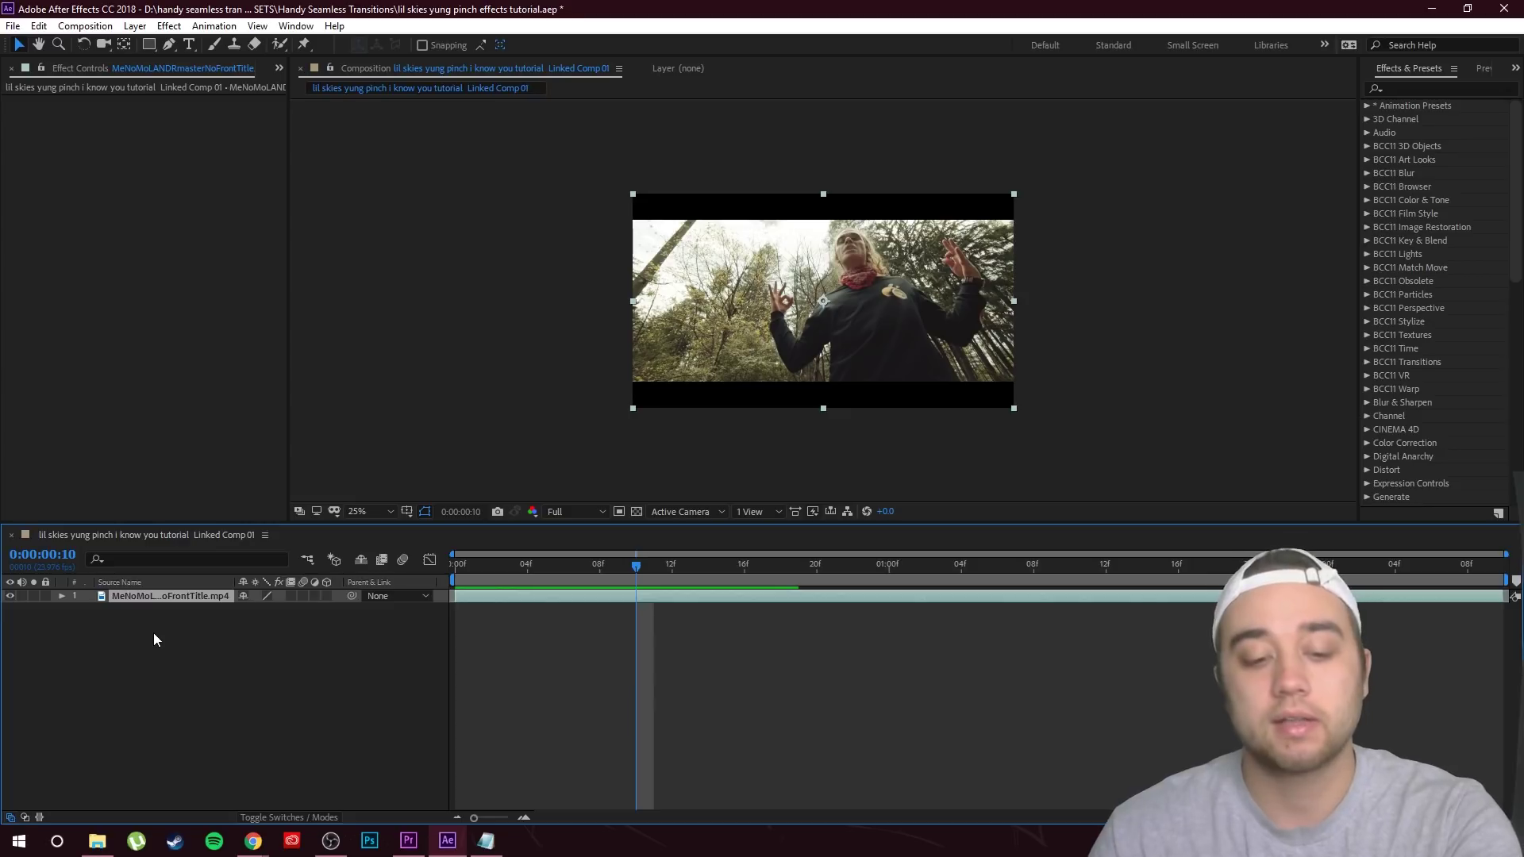
{"action": "key", "text": "ctrl+d"}
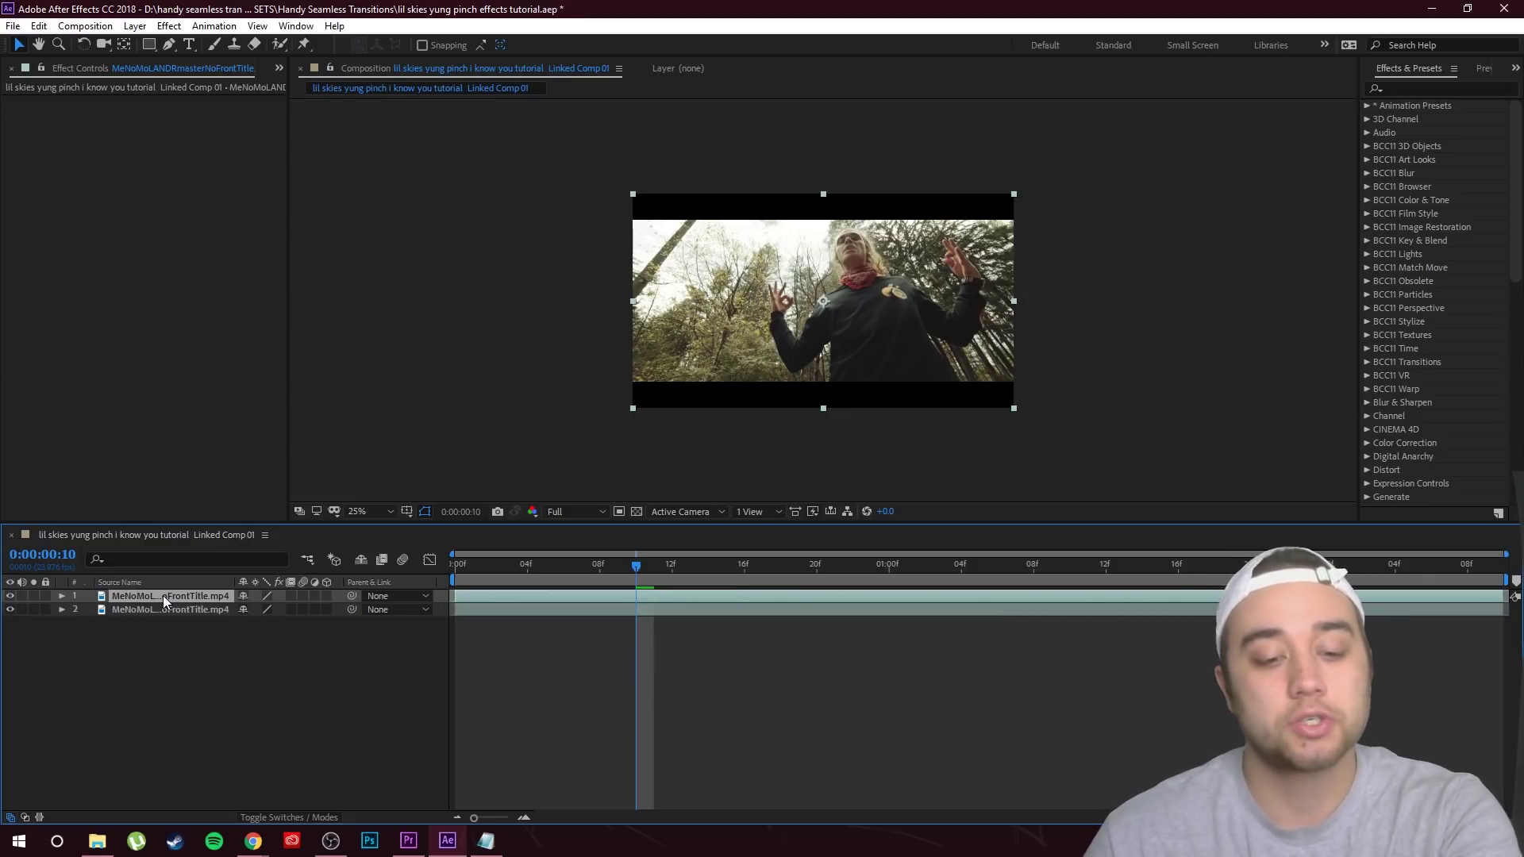
{"action": "key", "text": "ctrl+shift+d"}
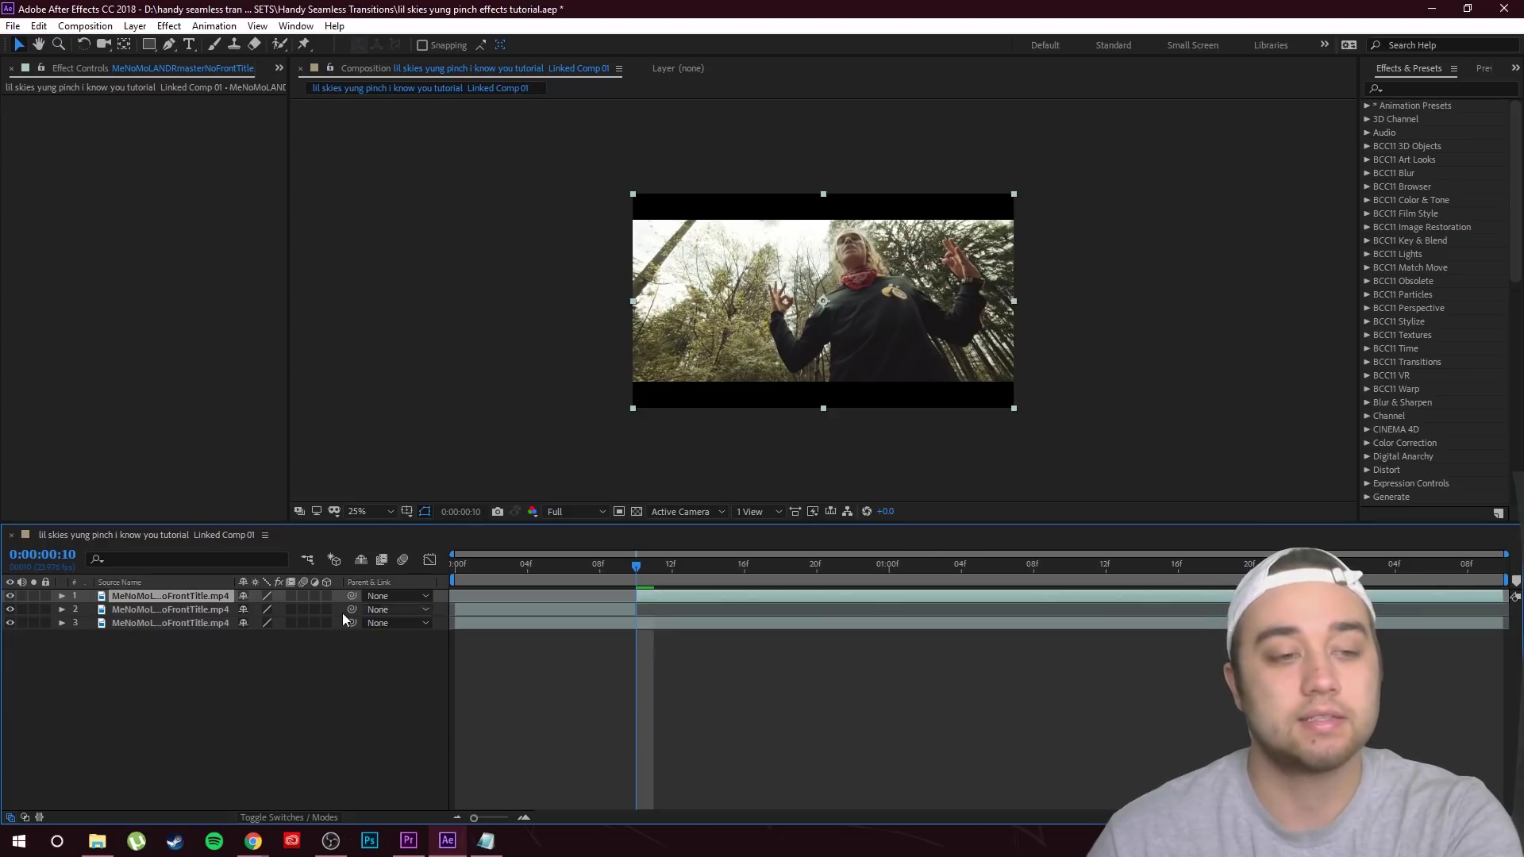
{"action": "left_click", "coordinate": [476, 608]}
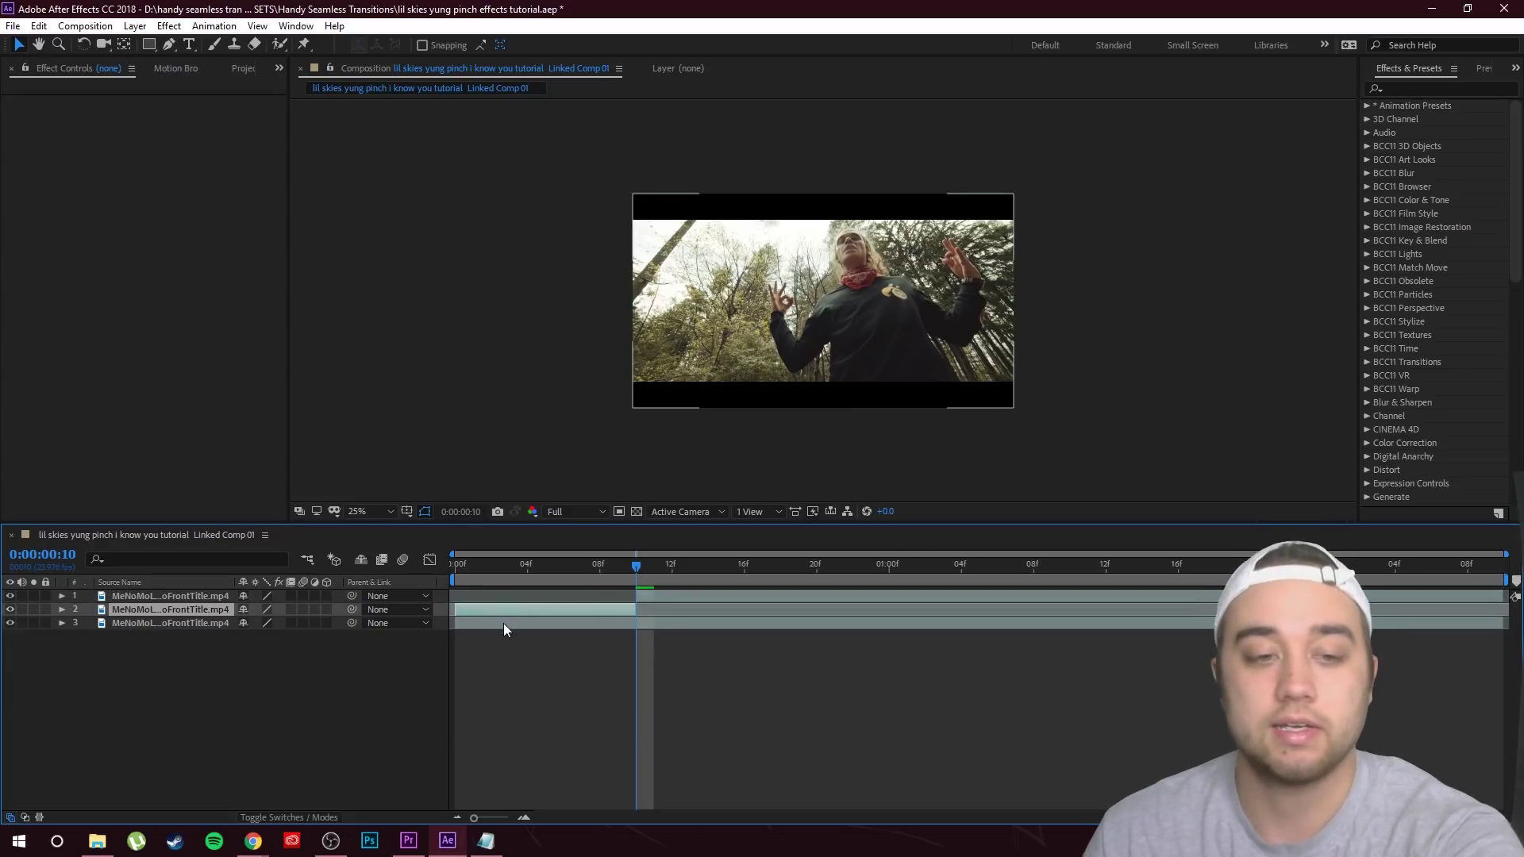
{"action": "key", "text": "Delete"}
{"action": "left_click", "coordinate": [163, 598]}
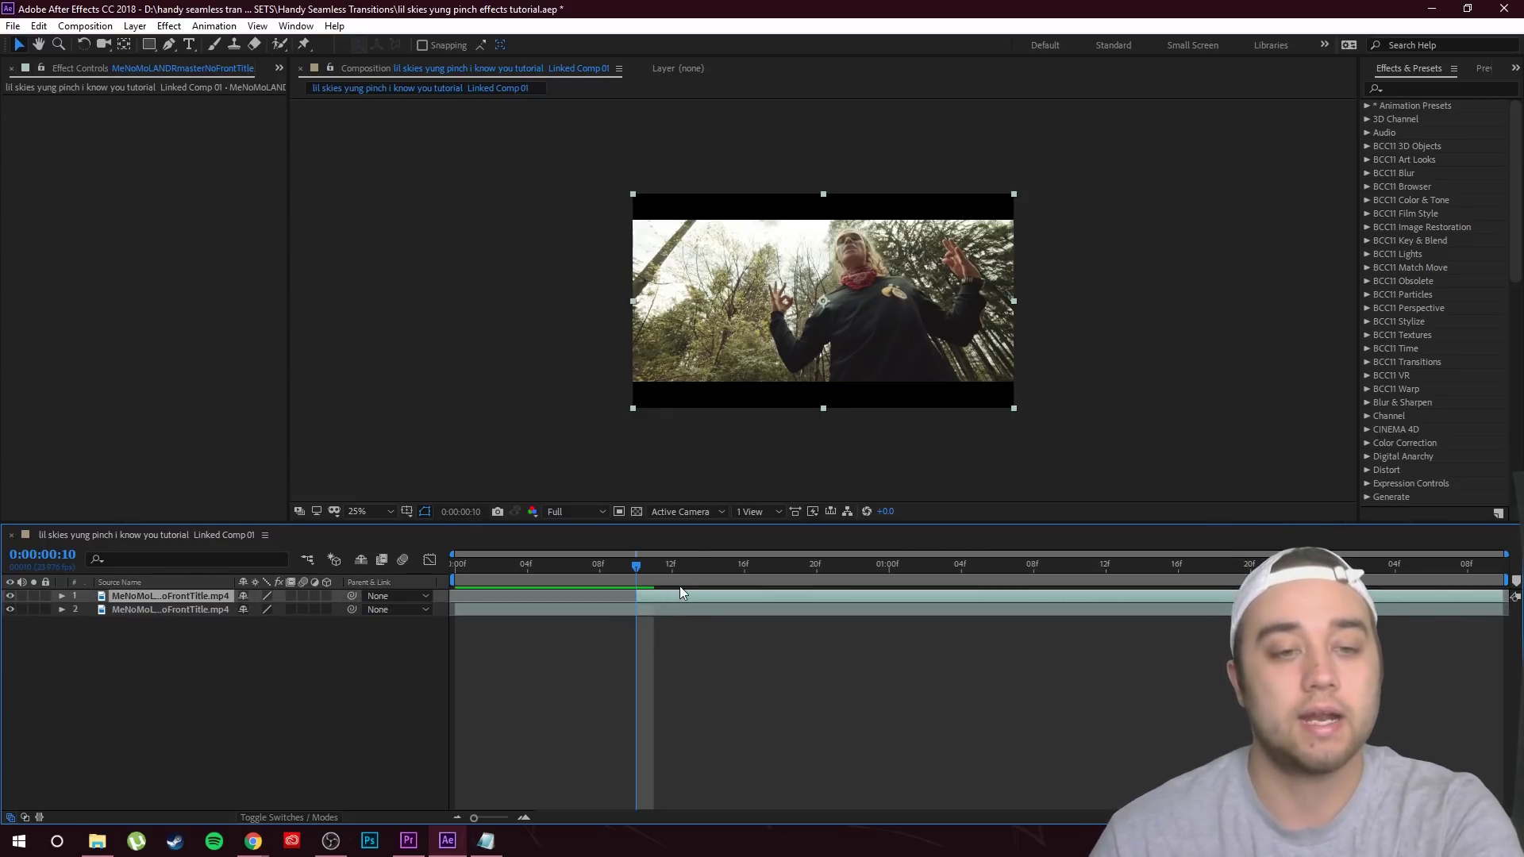
{"action": "scroll", "coordinate": [779, 293], "scroll_direction": "up", "scroll_amount": 4}
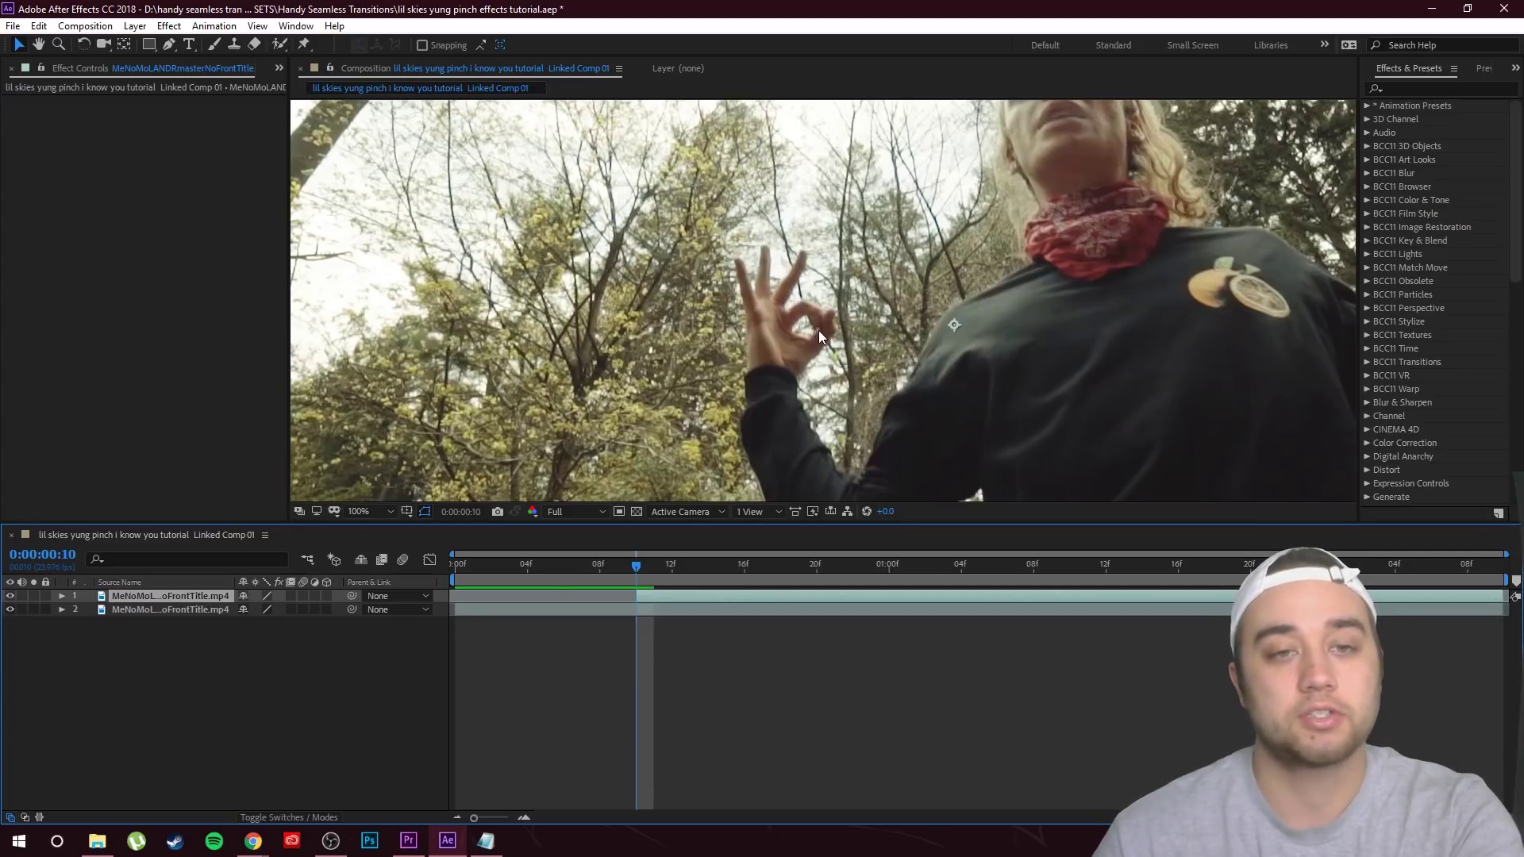
{"action": "left_click", "coordinate": [149, 45]}
{"action": "key", "text": "q"}
{"action": "key", "text": "q"}
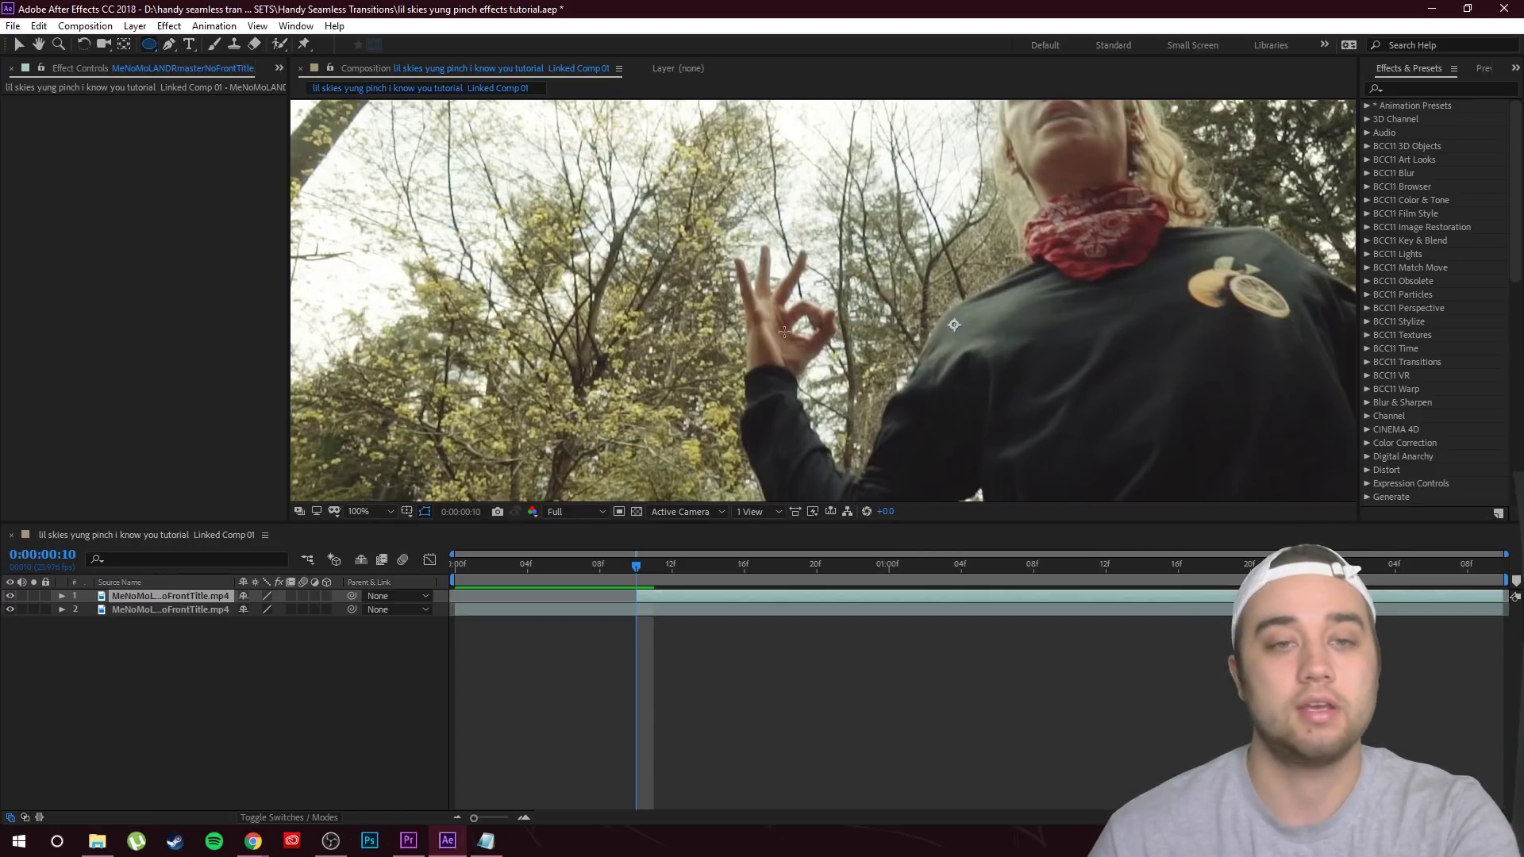
{"action": "scroll", "coordinate": [833, 310], "scroll_direction": "up", "scroll_amount": 5}
{"action": "left_click_drag", "start_coordinate": [750, 251], "coordinate": [951, 437]}
{"action": "key", "text": "ctrl+z"}
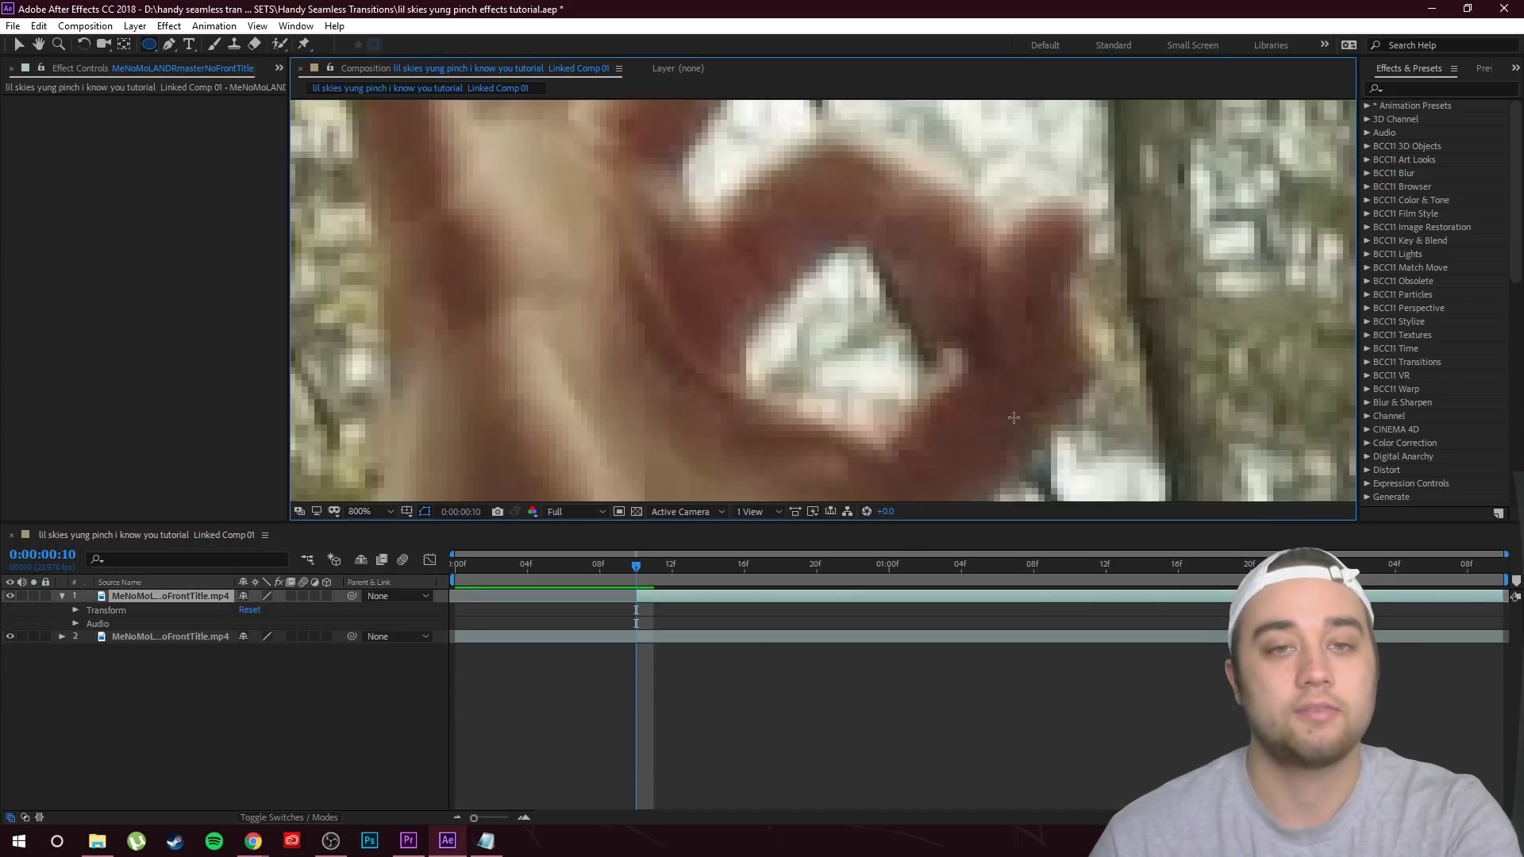
Draw a closed Pen tool mask on the split top layer around the opening between the thumb and index finger
{"action": "left_click", "coordinate": [168, 45]}
{"action": "left_click", "coordinate": [855, 245]}
{"action": "left_click_drag", "start_coordinate": [750, 316], "coordinate": [738, 335]}
{"action": "left_click_drag", "start_coordinate": [742, 392], "coordinate": [754, 406]}
{"action": "left_click_drag", "start_coordinate": [871, 448], "coordinate": [888, 451]}
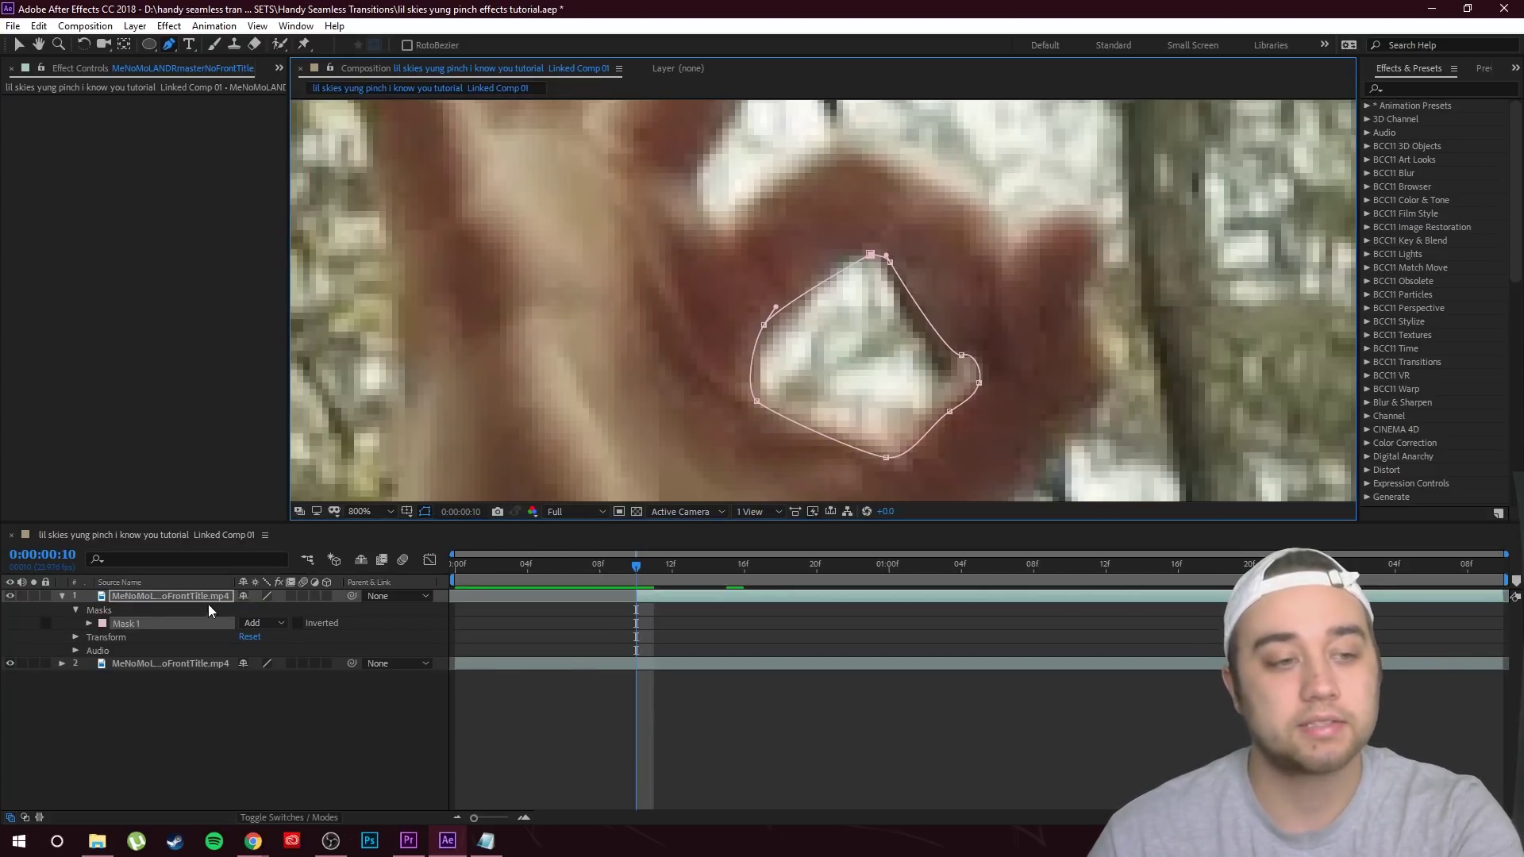
Set the finger-opening mask to Subtract and hide the full-length footage layer beneath it
{"action": "key", "text": "m"}
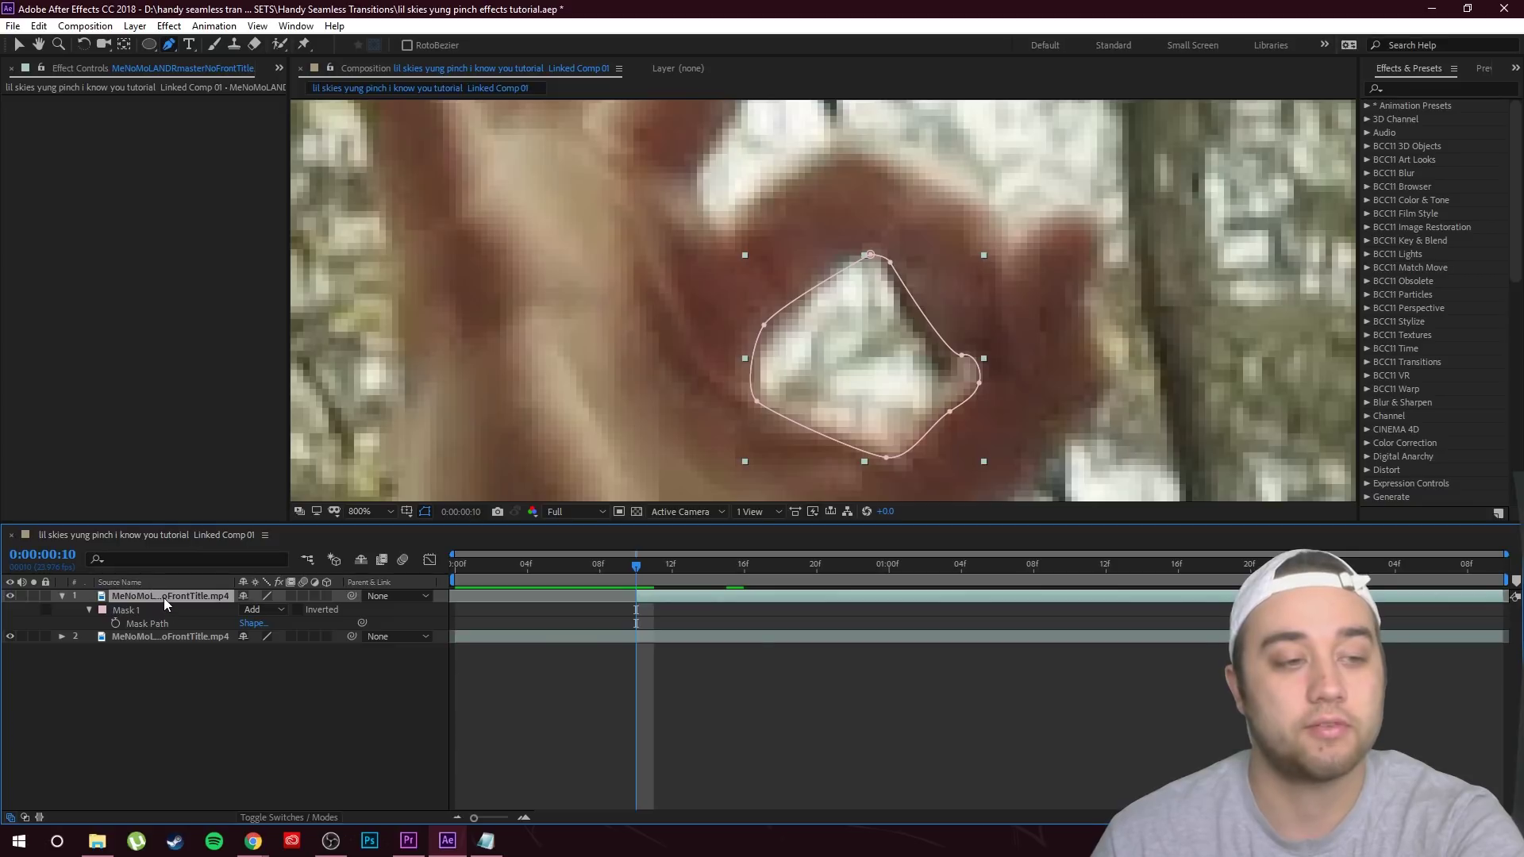
{"action": "key", "text": "m"}
{"action": "key", "text": "m"}
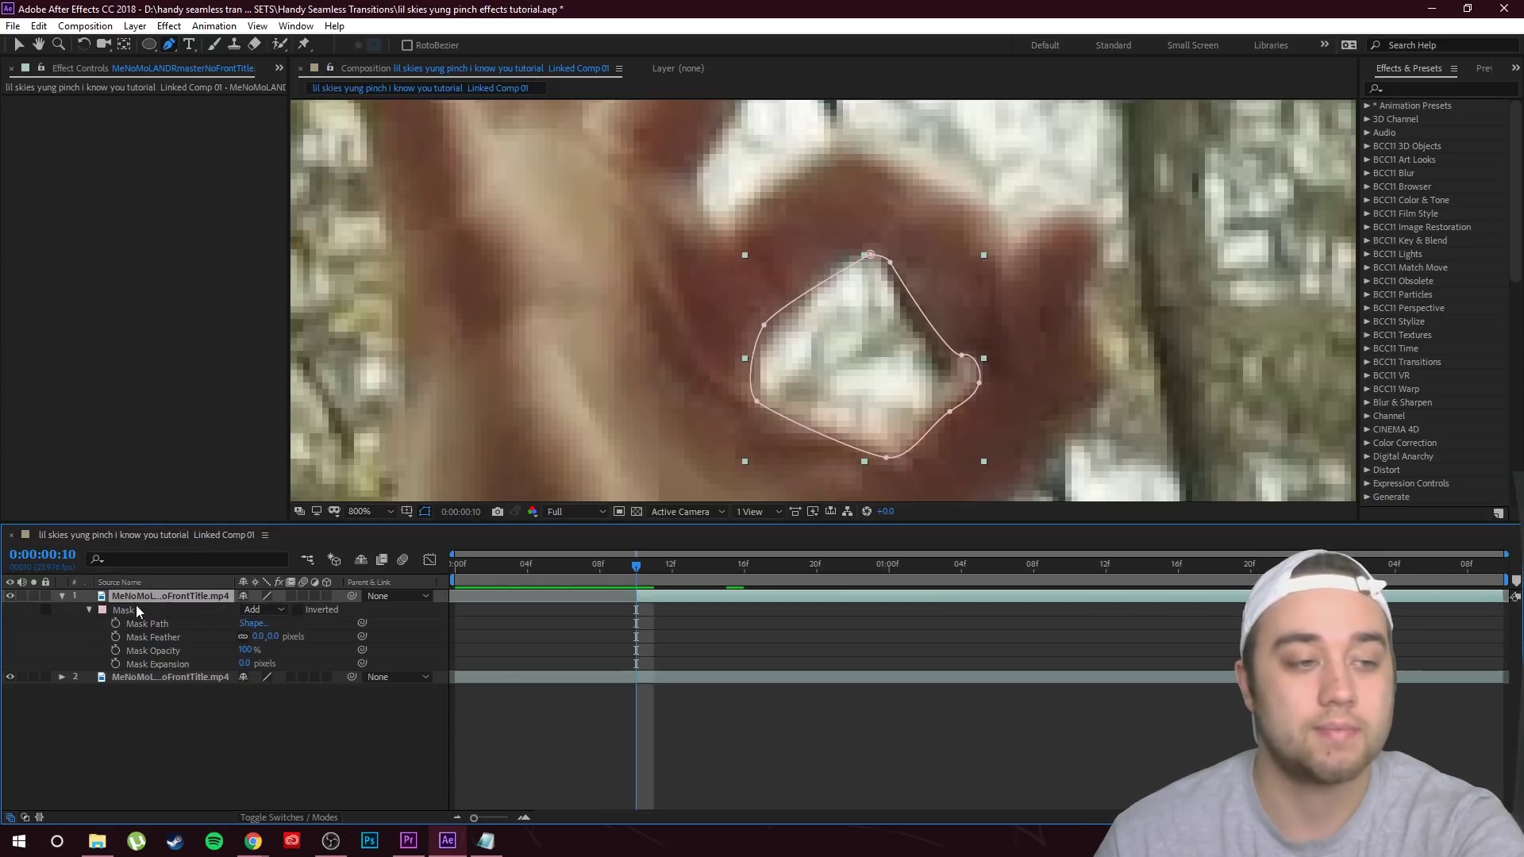
{"action": "left_click", "coordinate": [273, 608]}
{"action": "left_click", "coordinate": [302, 663]}
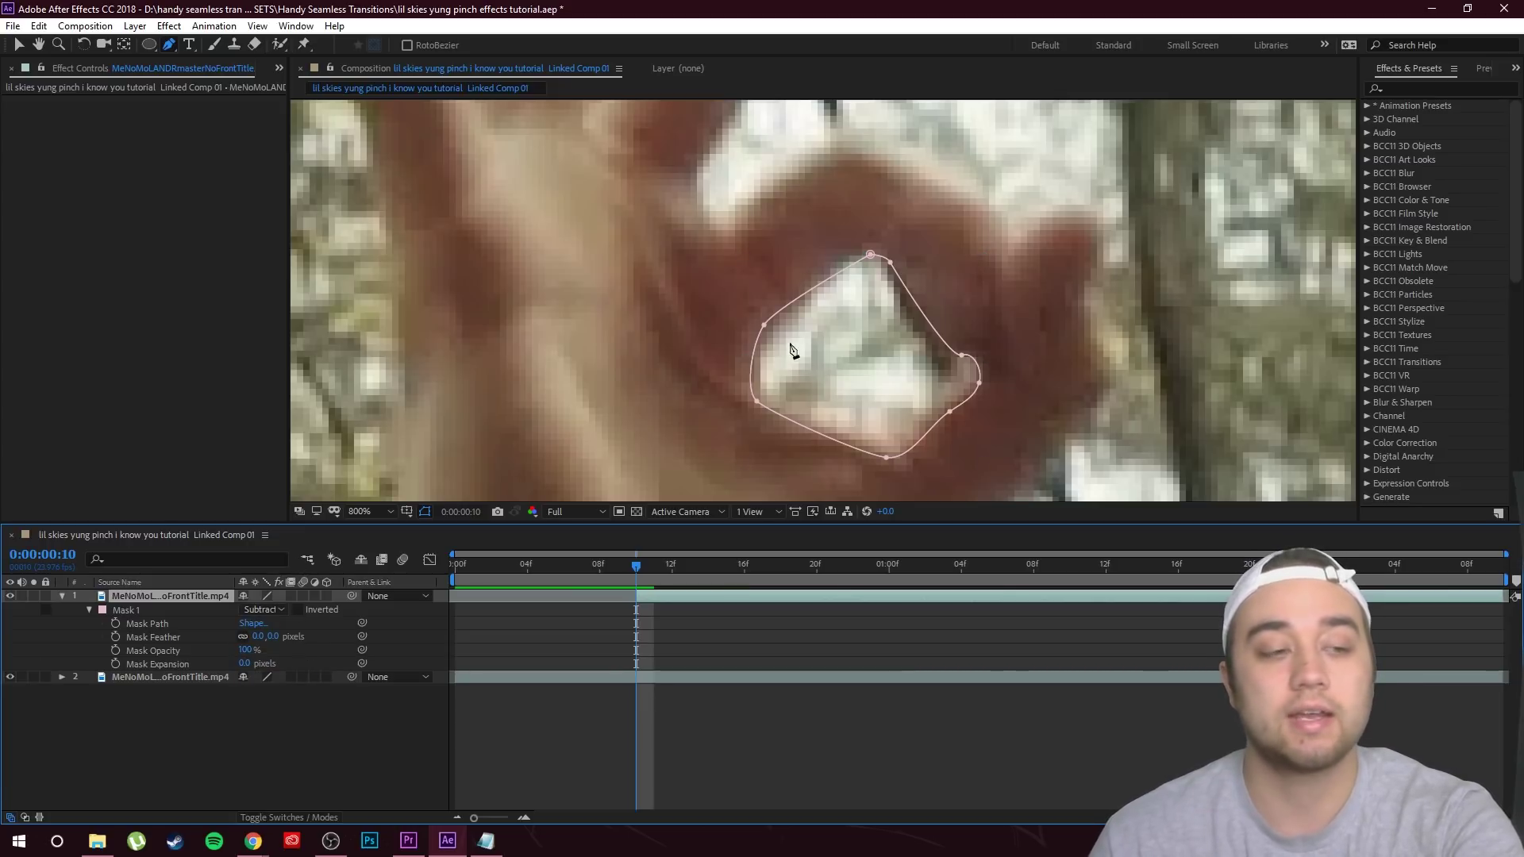
{"action": "left_click", "coordinate": [11, 677]}
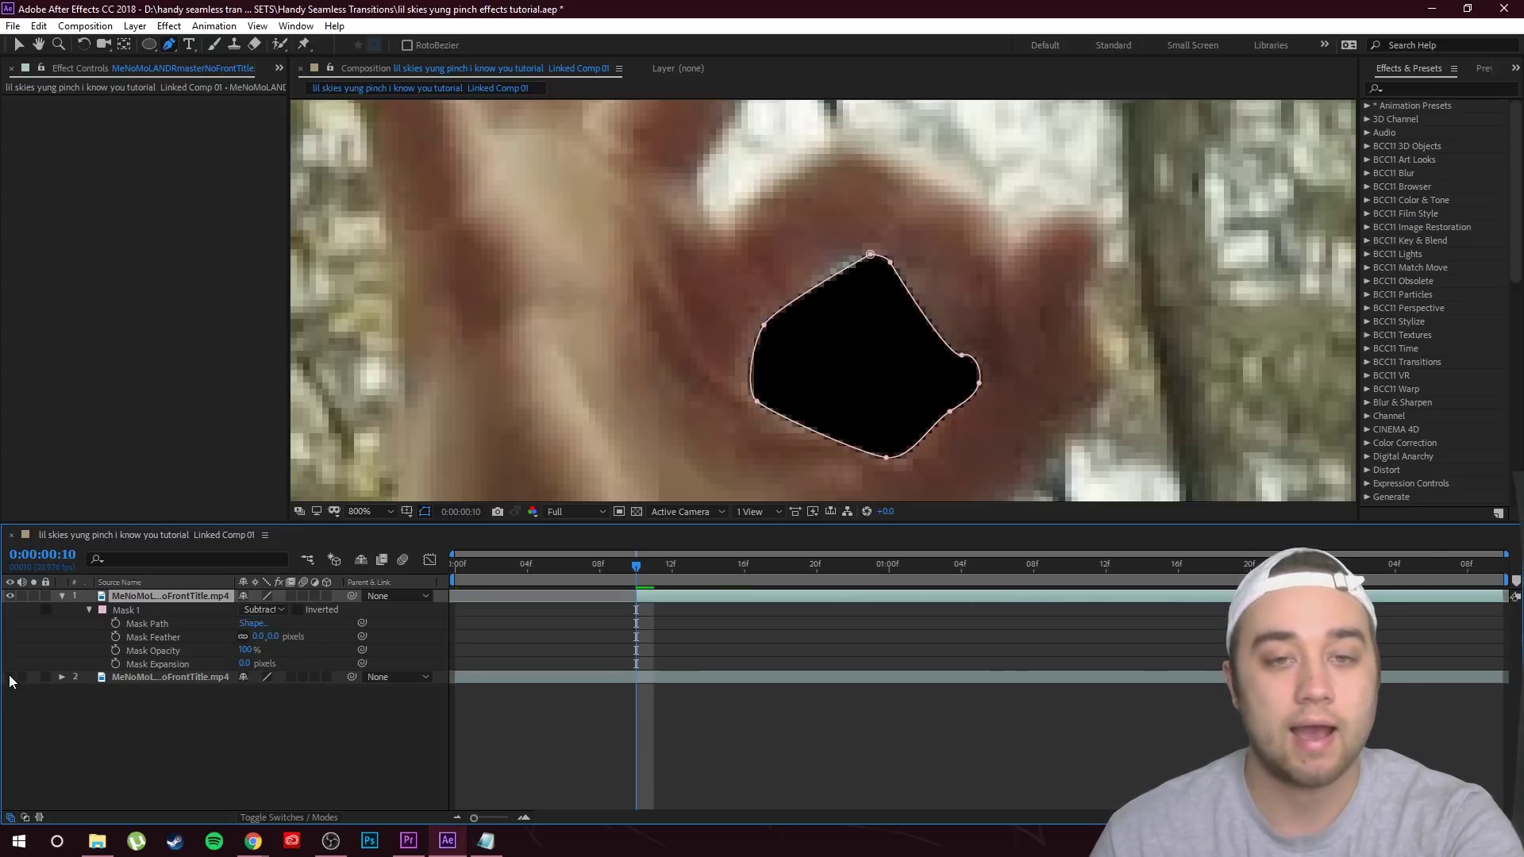
Set the mask feather to 2.0 pixels and refine the mask's uppermost point
{"action": "mouse_move", "coordinate": [268, 637]}
{"action": "left_mouse_down"}
{"action": "mouse_move", "coordinate": [294, 637]}
{"action": "mouse_move", "coordinate": [270, 638]}
{"action": "left_mouse_up"}
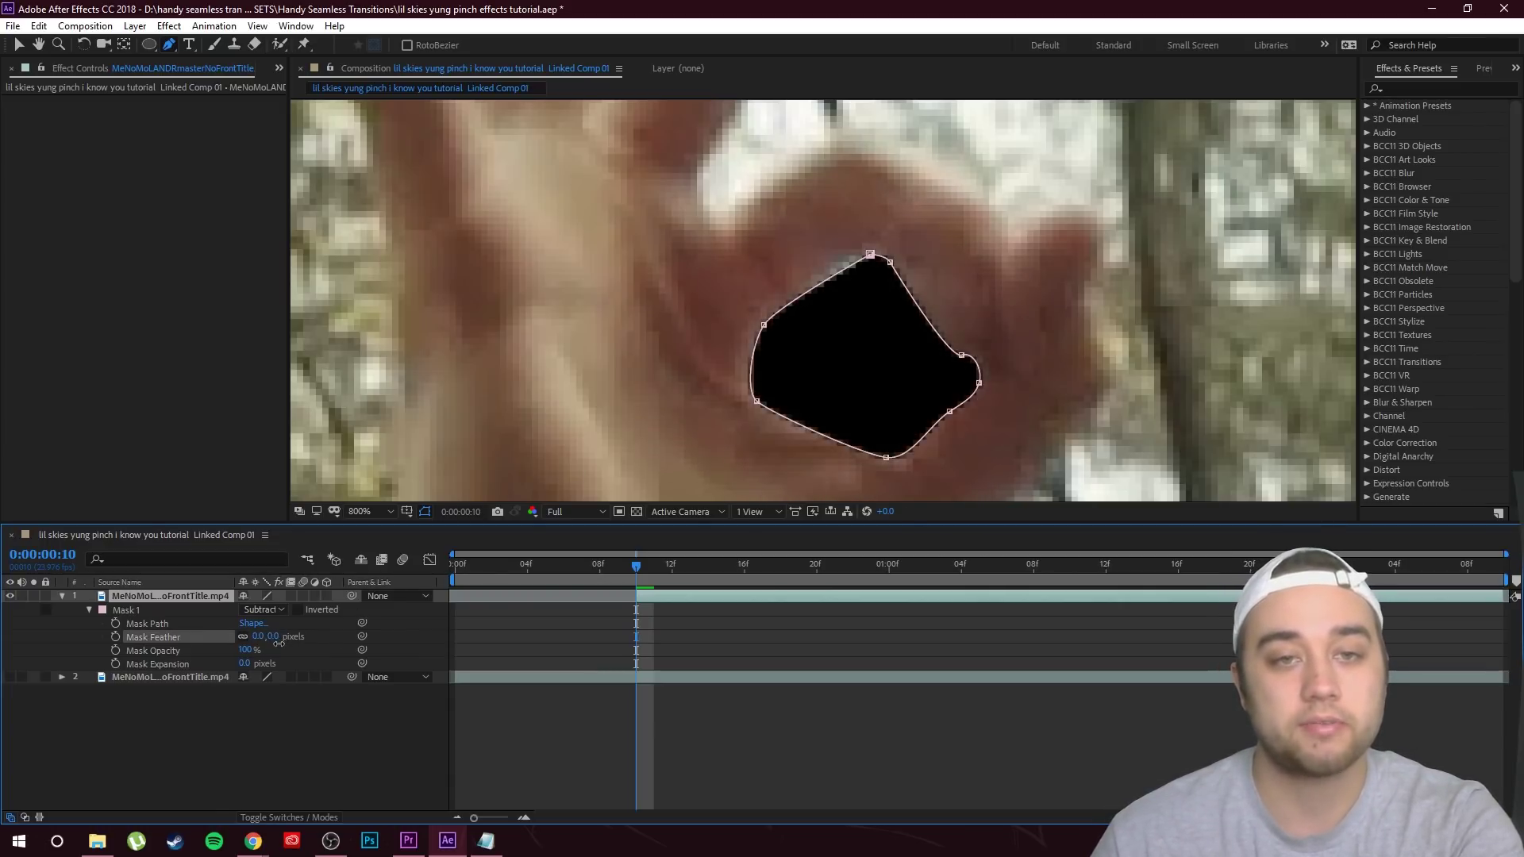
{"action": "left_click_drag", "start_coordinate": [872, 258], "coordinate": [861, 254]}
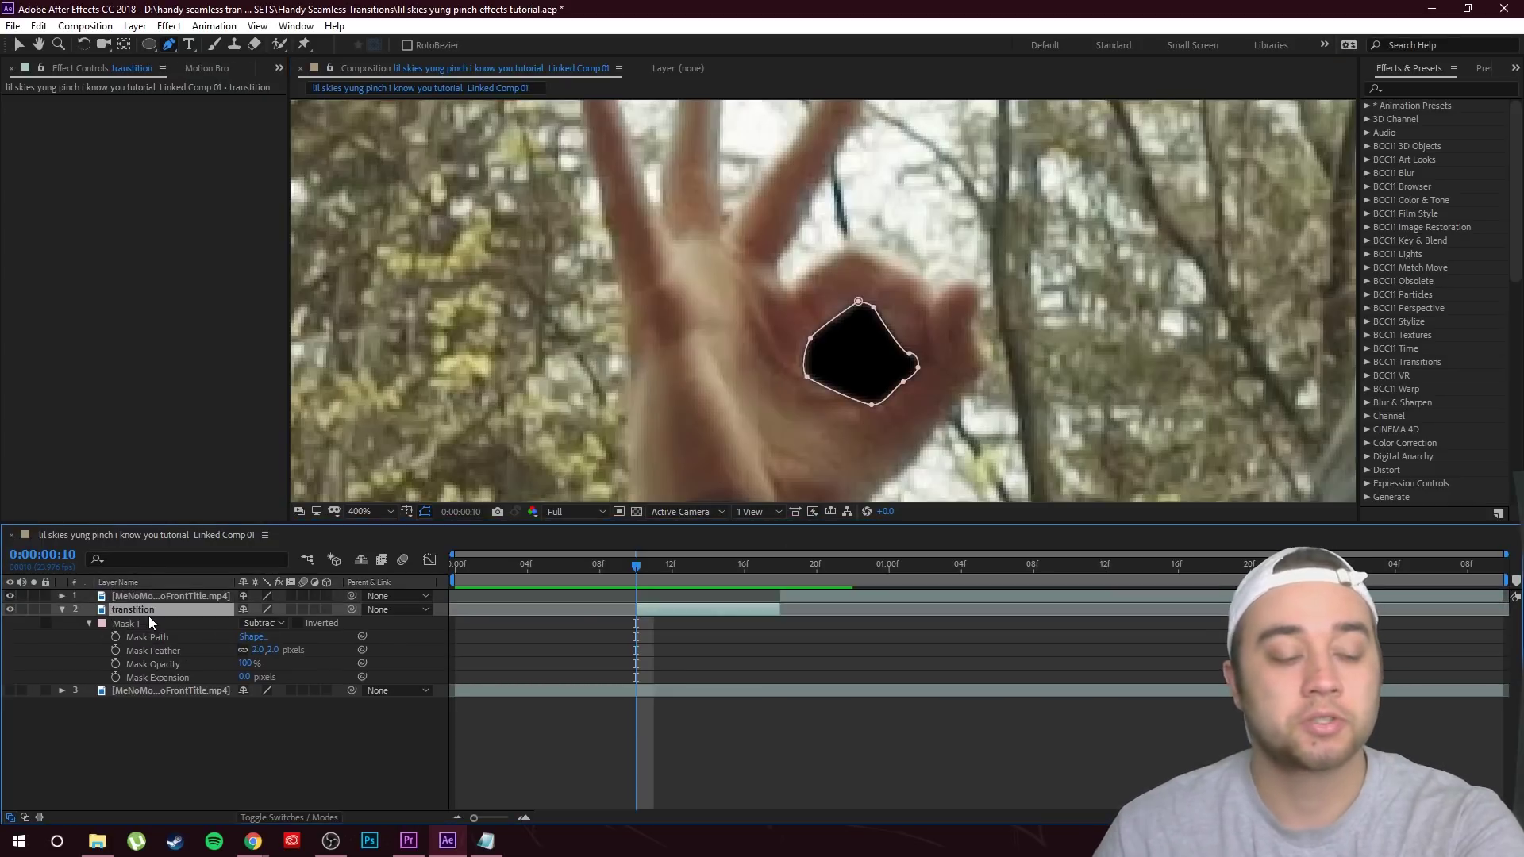
Apply Freeze Frame to the masked middle layer at 0:00:00:10
{"action": "right_click", "coordinate": [147, 608]}
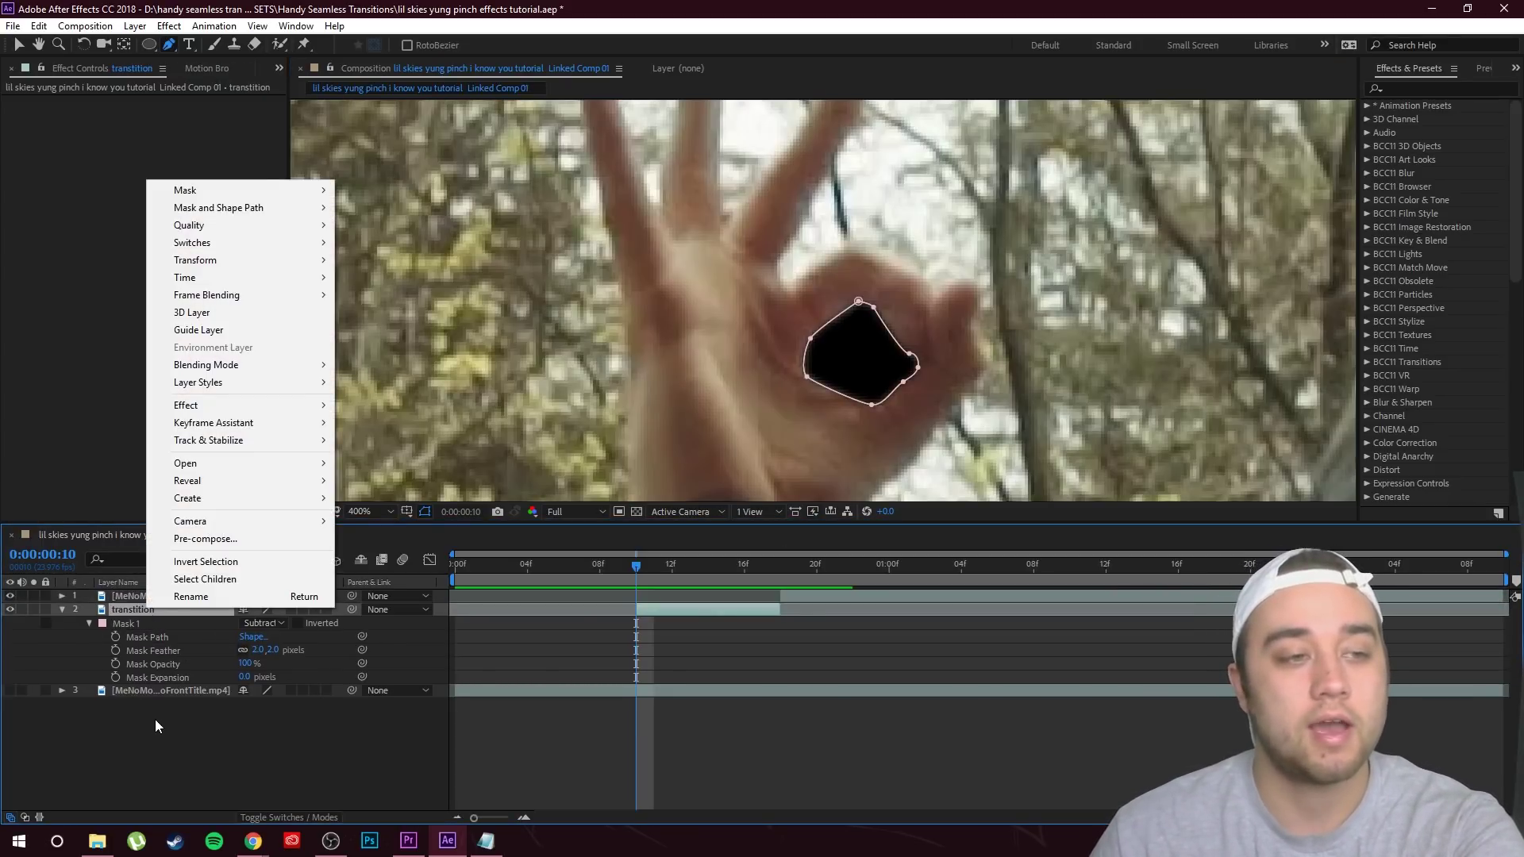
{"action": "mouse_move", "coordinate": [218, 271]}
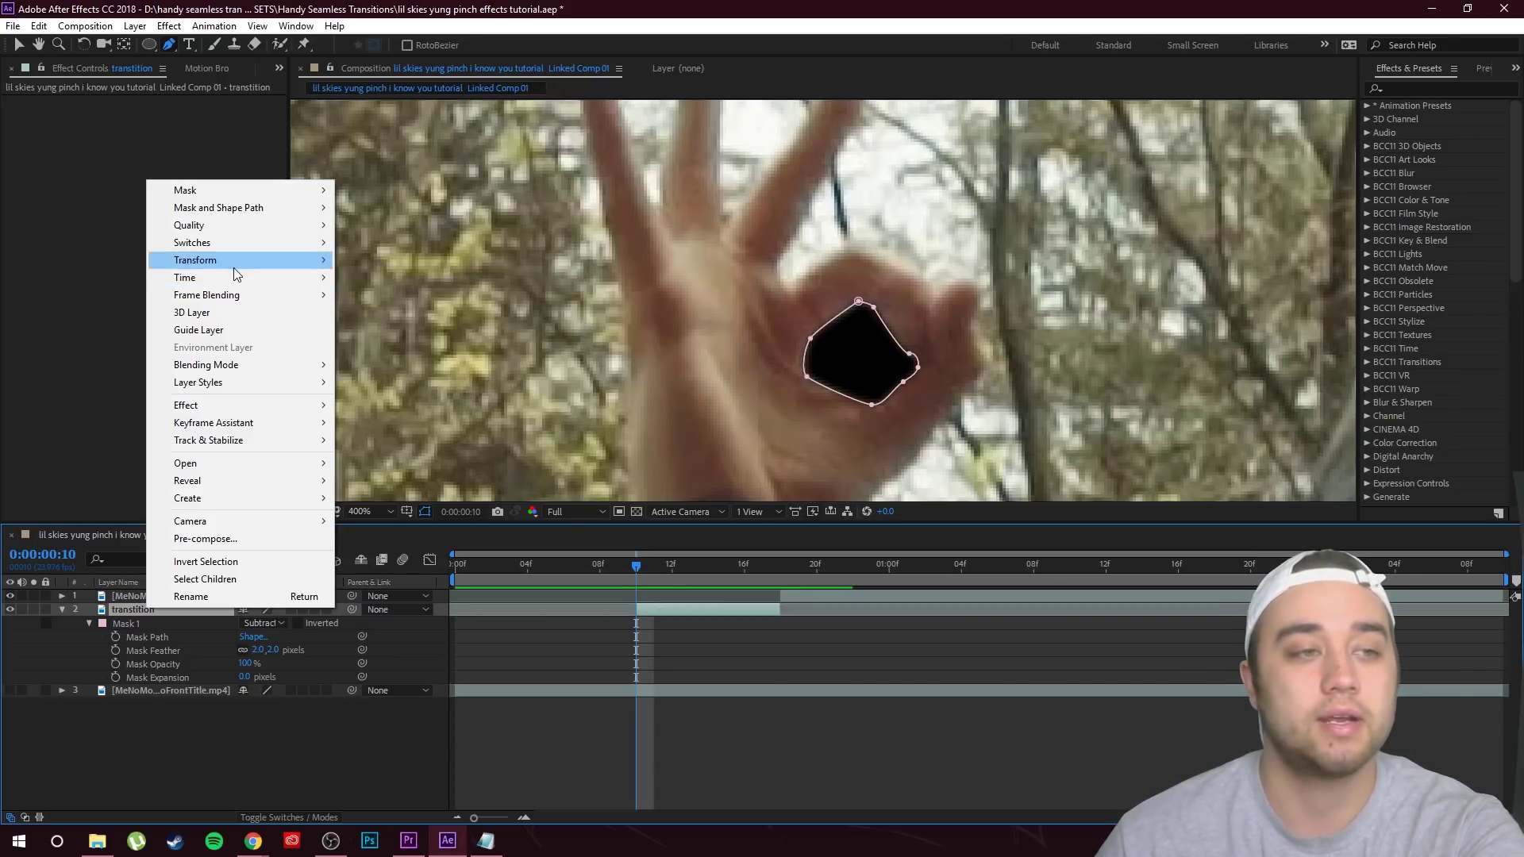
{"action": "left_click", "coordinate": [379, 330]}
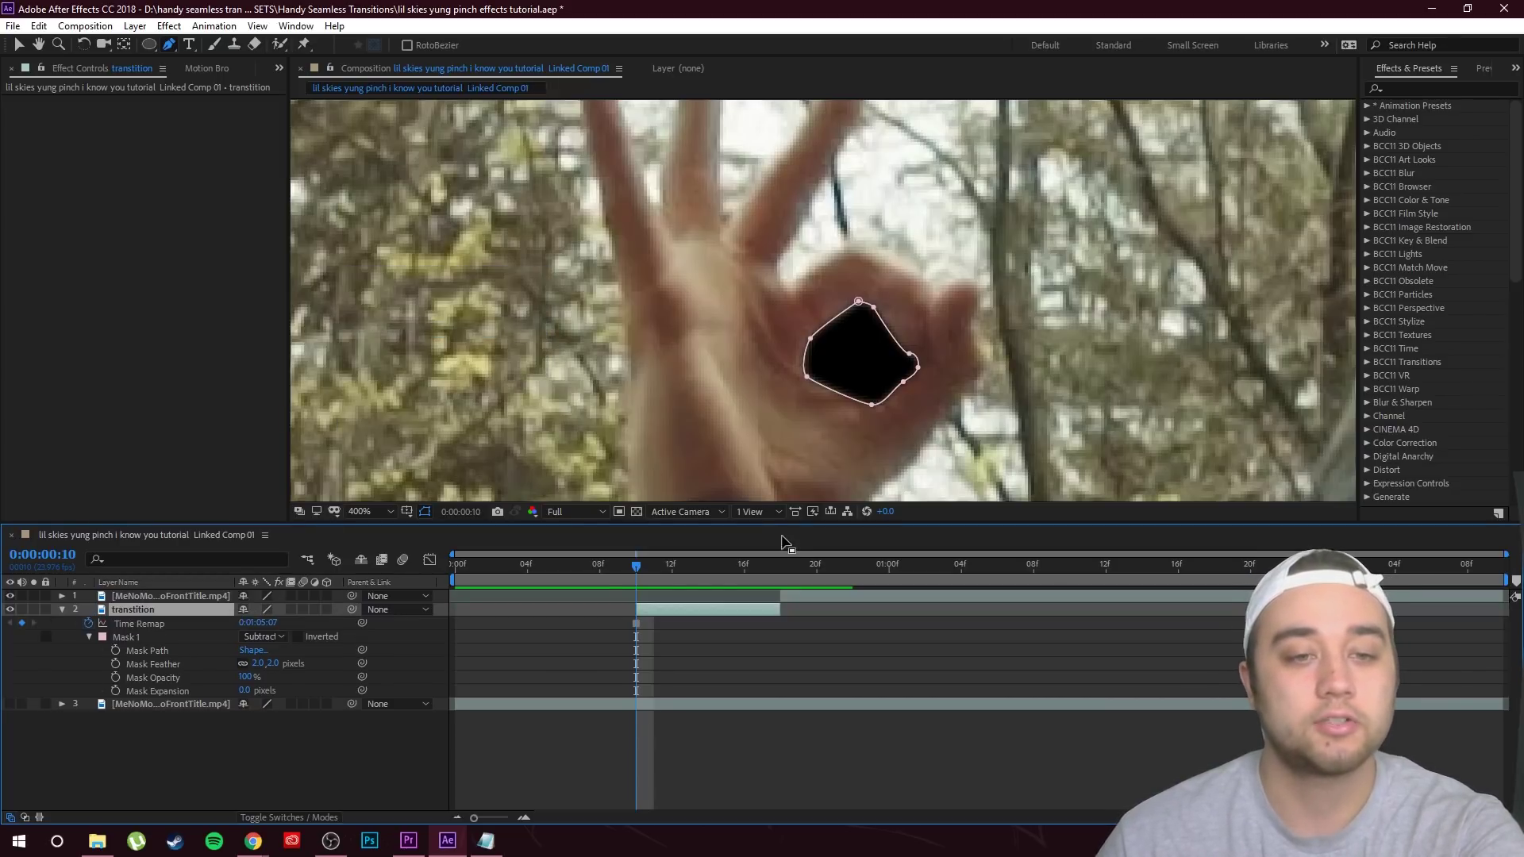
{"action": "mouse_move", "coordinate": [639, 590]}
{"action": "left_mouse_down"}
{"action": "mouse_move", "coordinate": [726, 569]}
{"action": "mouse_move", "coordinate": [737, 583]}
{"action": "mouse_move", "coordinate": [636, 615]}
{"action": "left_mouse_up"}
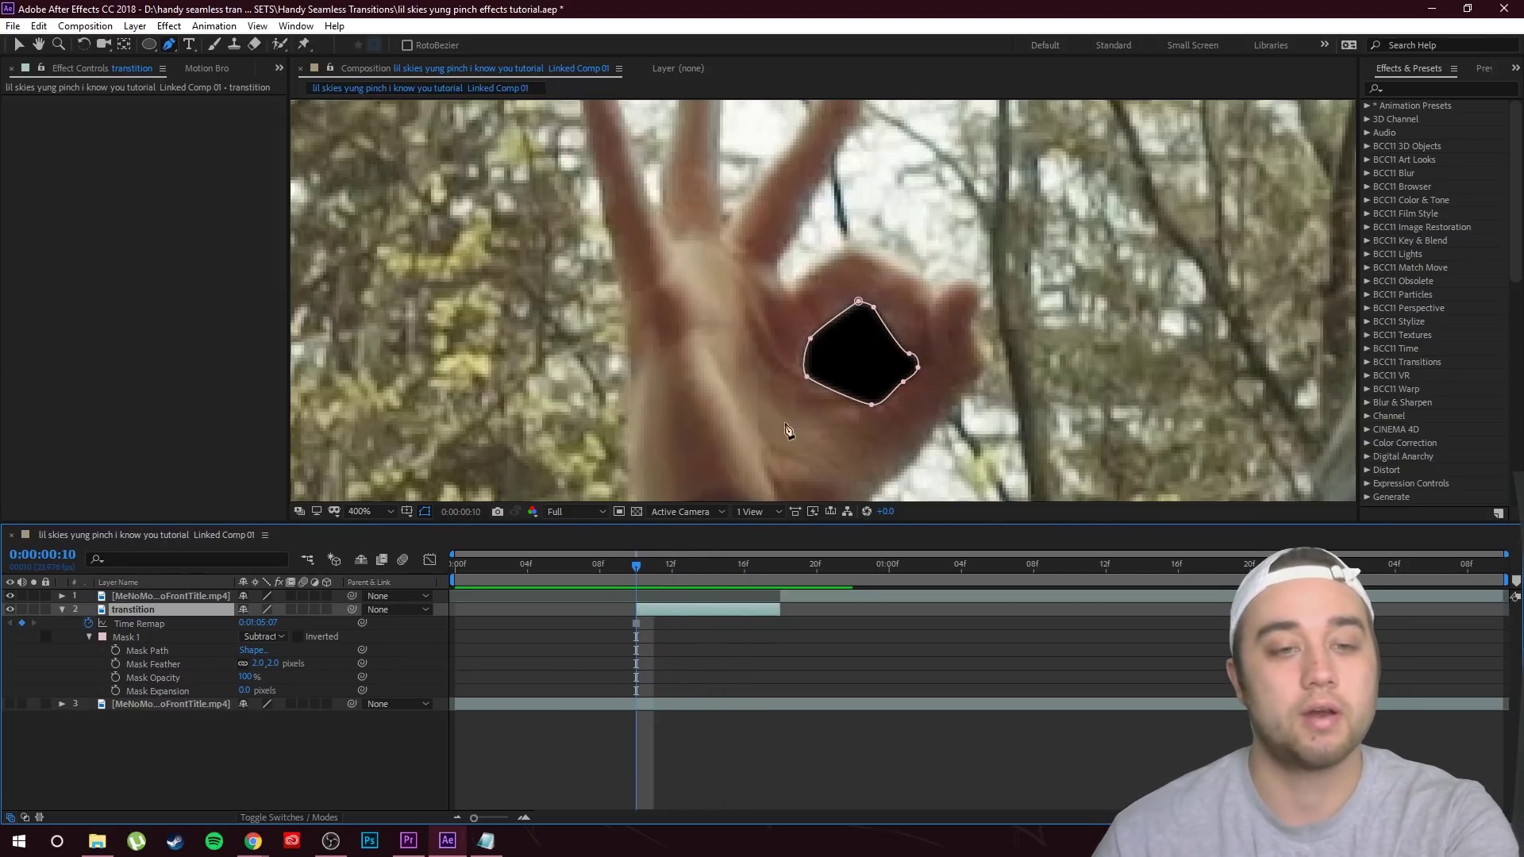
{"action": "scroll", "coordinate": [791, 433], "scroll_direction": "down", "scroll_amount": 3}
{"action": "scroll", "coordinate": [790, 397], "scroll_direction": "up", "scroll_amount": 3}
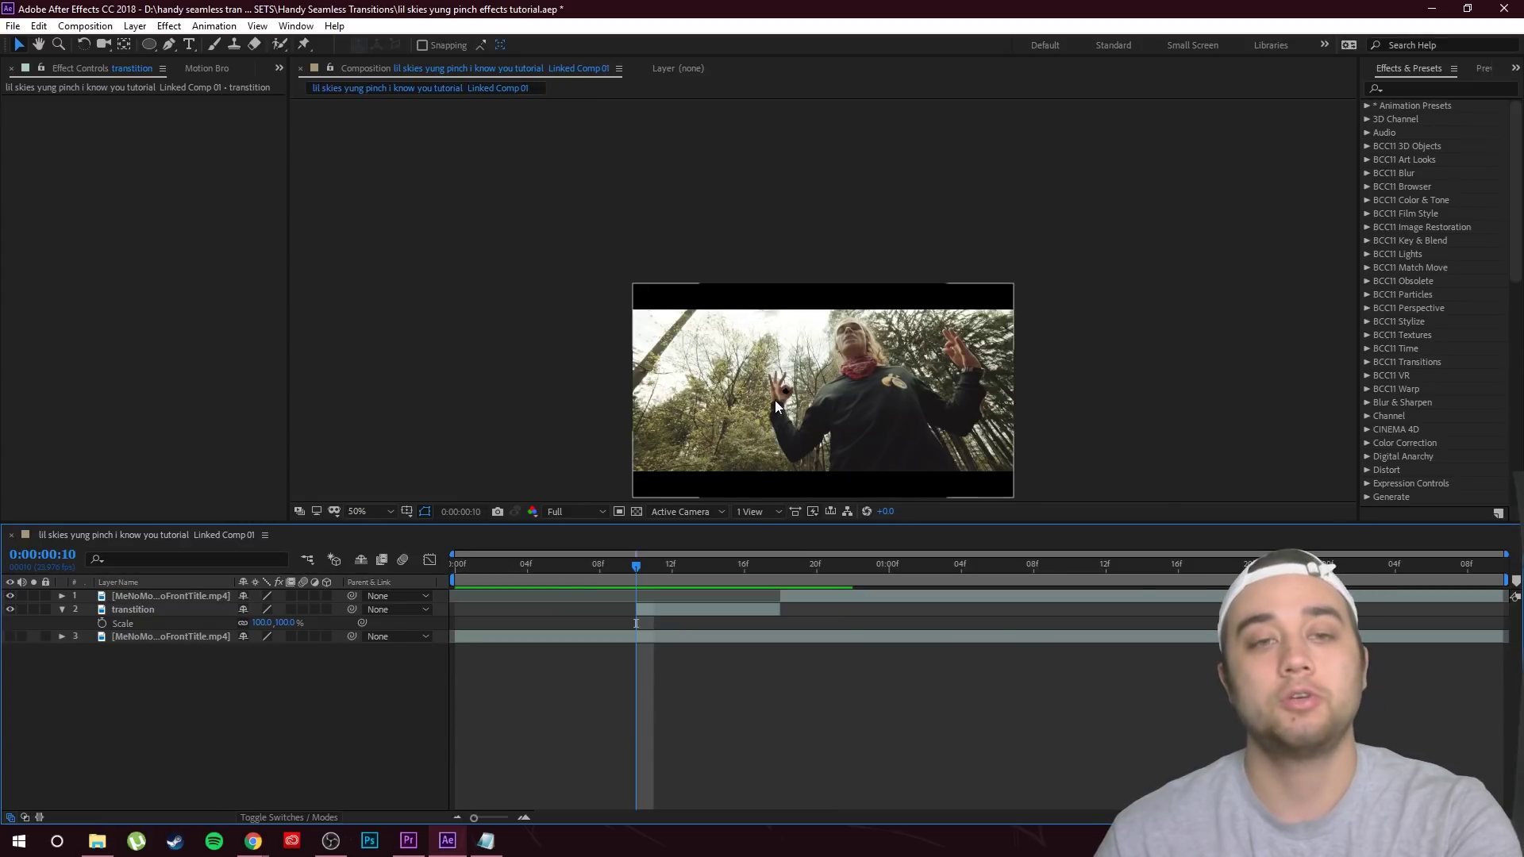
{"action": "scroll", "coordinate": [774, 400], "scroll_direction": "up", "scroll_amount": 2}
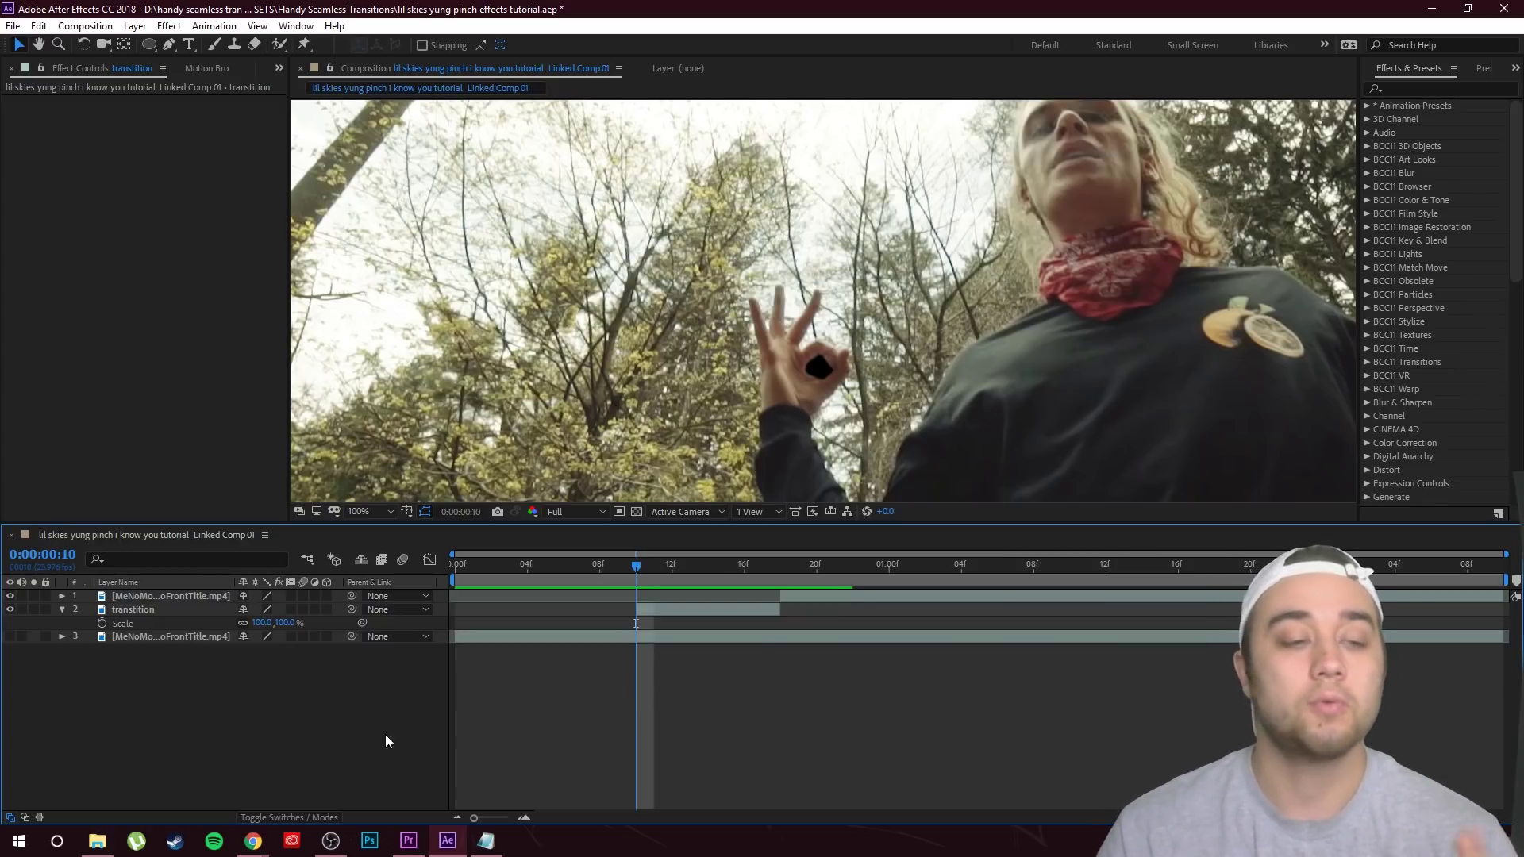
{"action": "left_click_drag", "start_coordinate": [279, 616], "coordinate": [882, 447]}
{"action": "scroll", "coordinate": [723, 470], "scroll_direction": "down", "scroll_amount": 4}
{"action": "scroll", "coordinate": [821, 442], "scroll_direction": "down", "scroll_amount": 1}
{"action": "scroll", "coordinate": [850, 464], "scroll_direction": "up", "scroll_amount": 1}
{"action": "key", "text": "ctrl+z"}
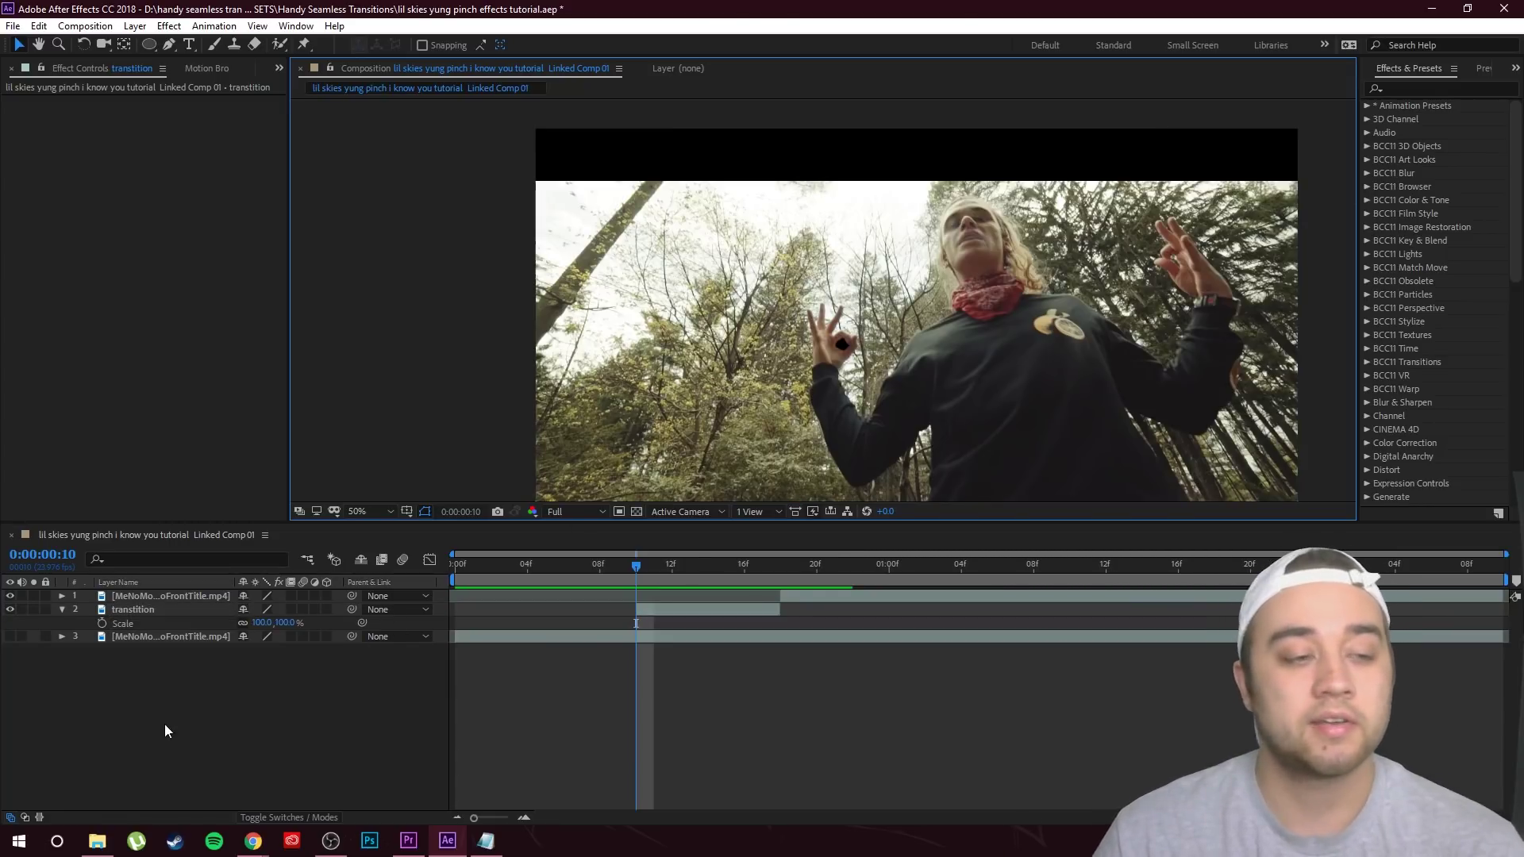
Add a two-node camera with the 35mm preset to the composition
{"action": "right_click", "coordinate": [182, 706]}
{"action": "mouse_move", "coordinate": [271, 530]}
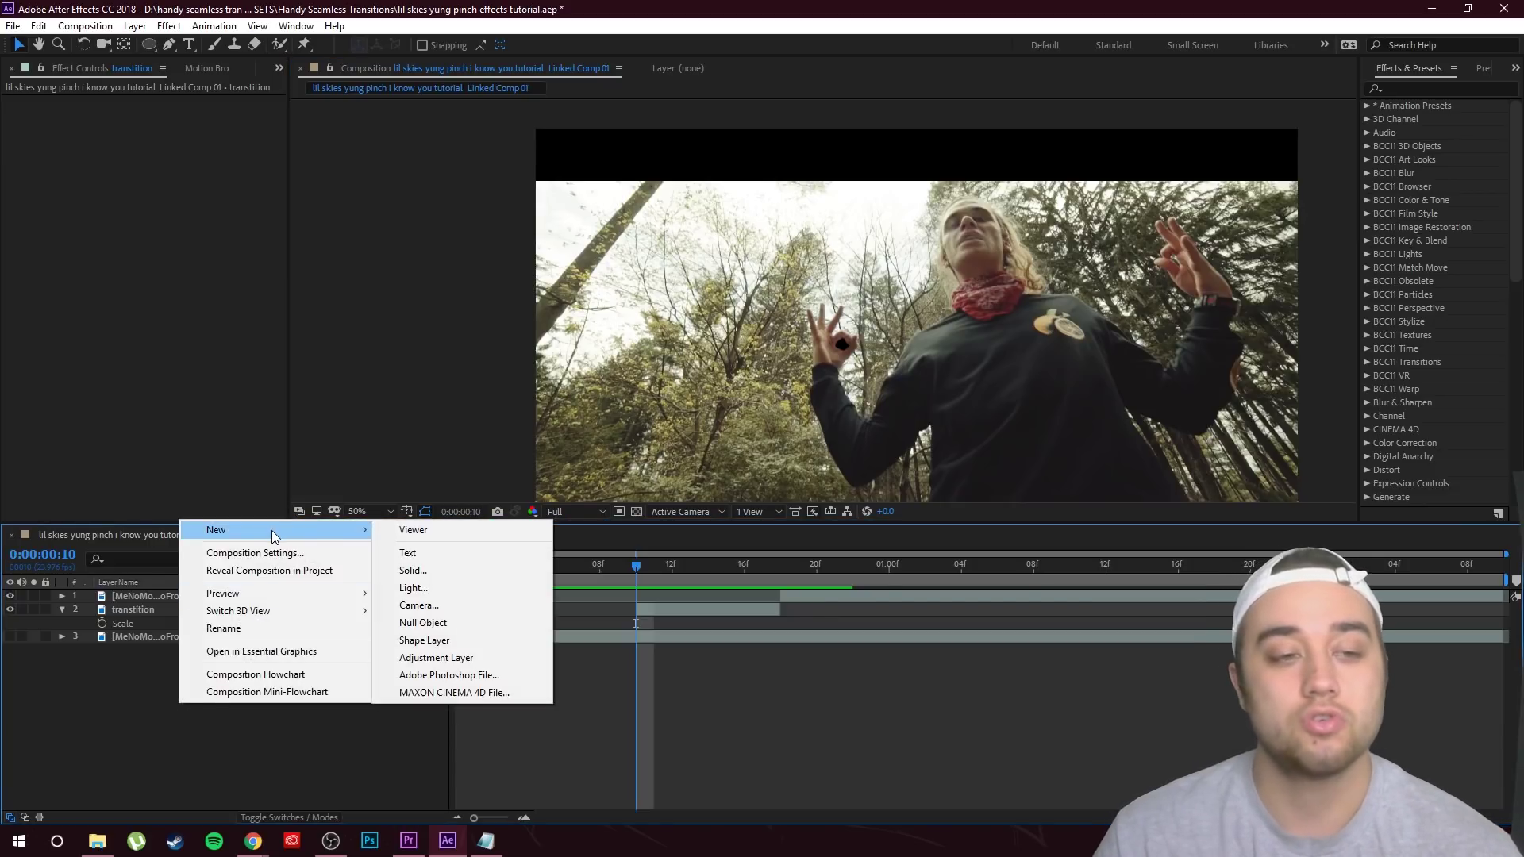
{"action": "left_click", "coordinate": [438, 607]}
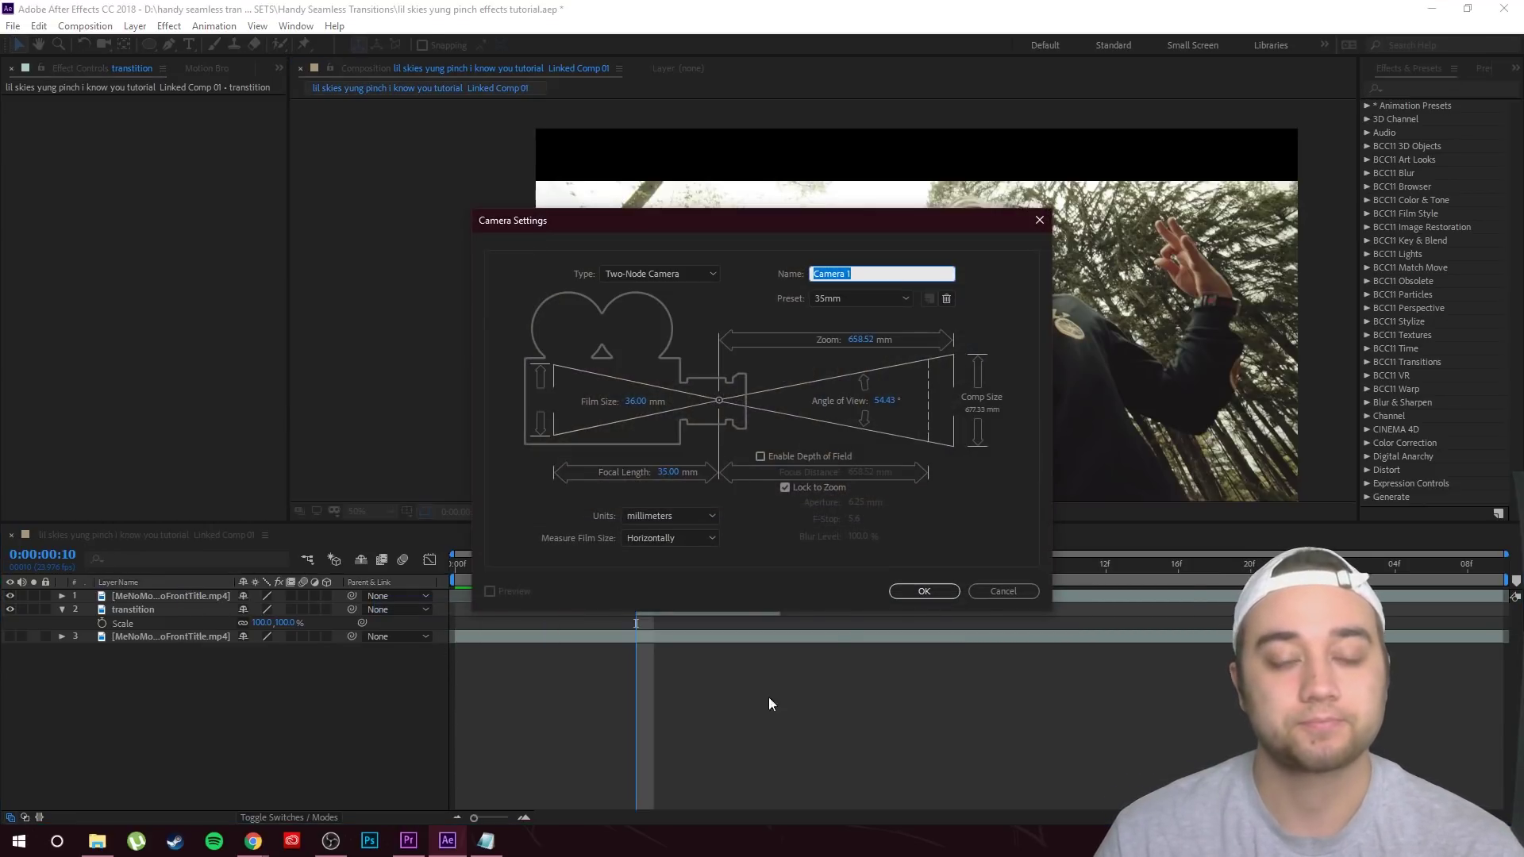
{"action": "left_click", "coordinate": [923, 593]}
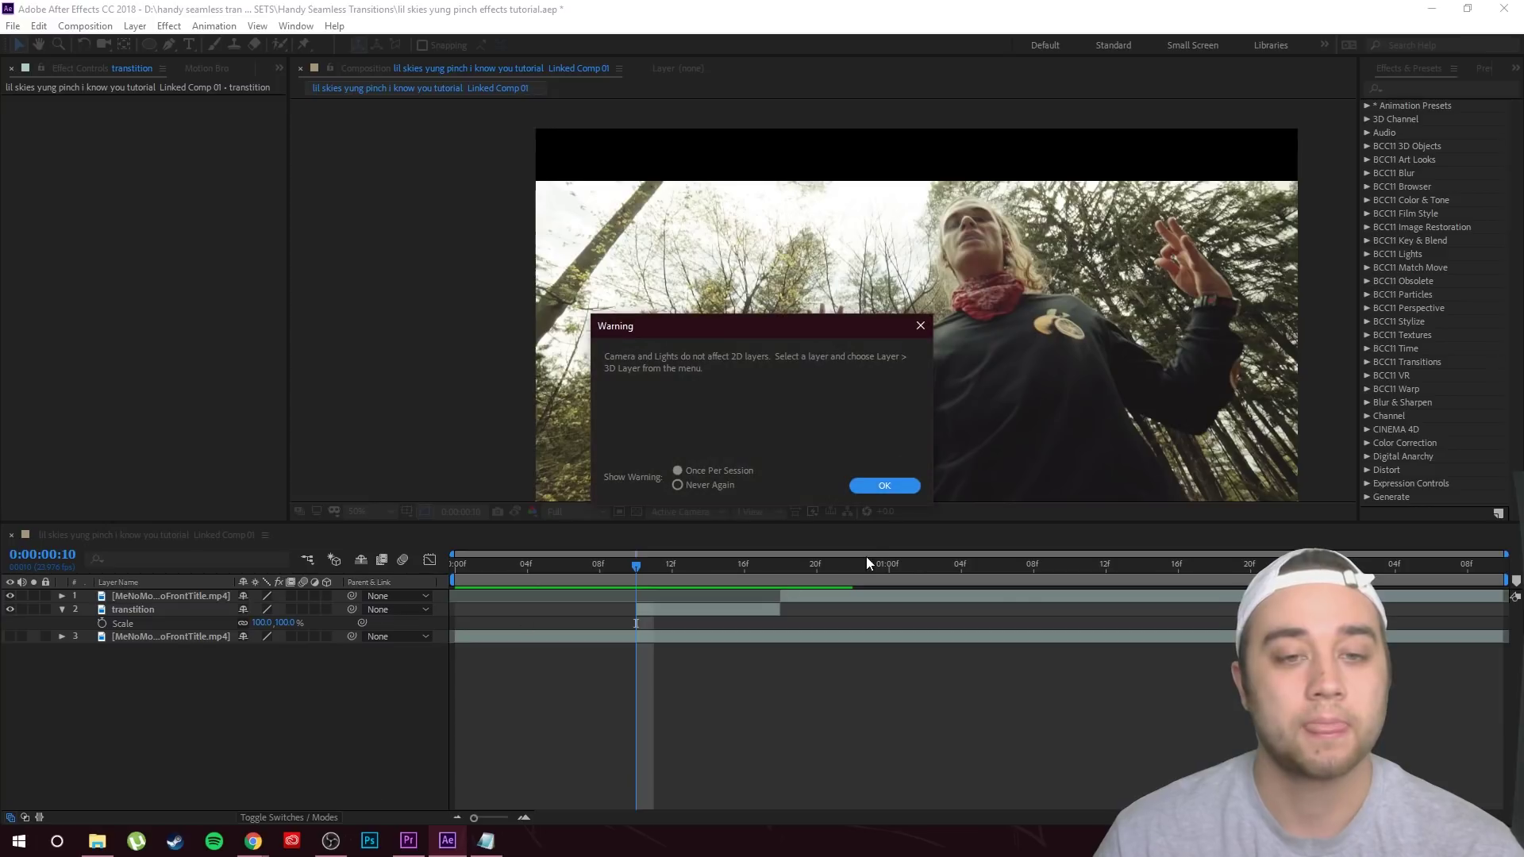
{"action": "left_click", "coordinate": [884, 485]}
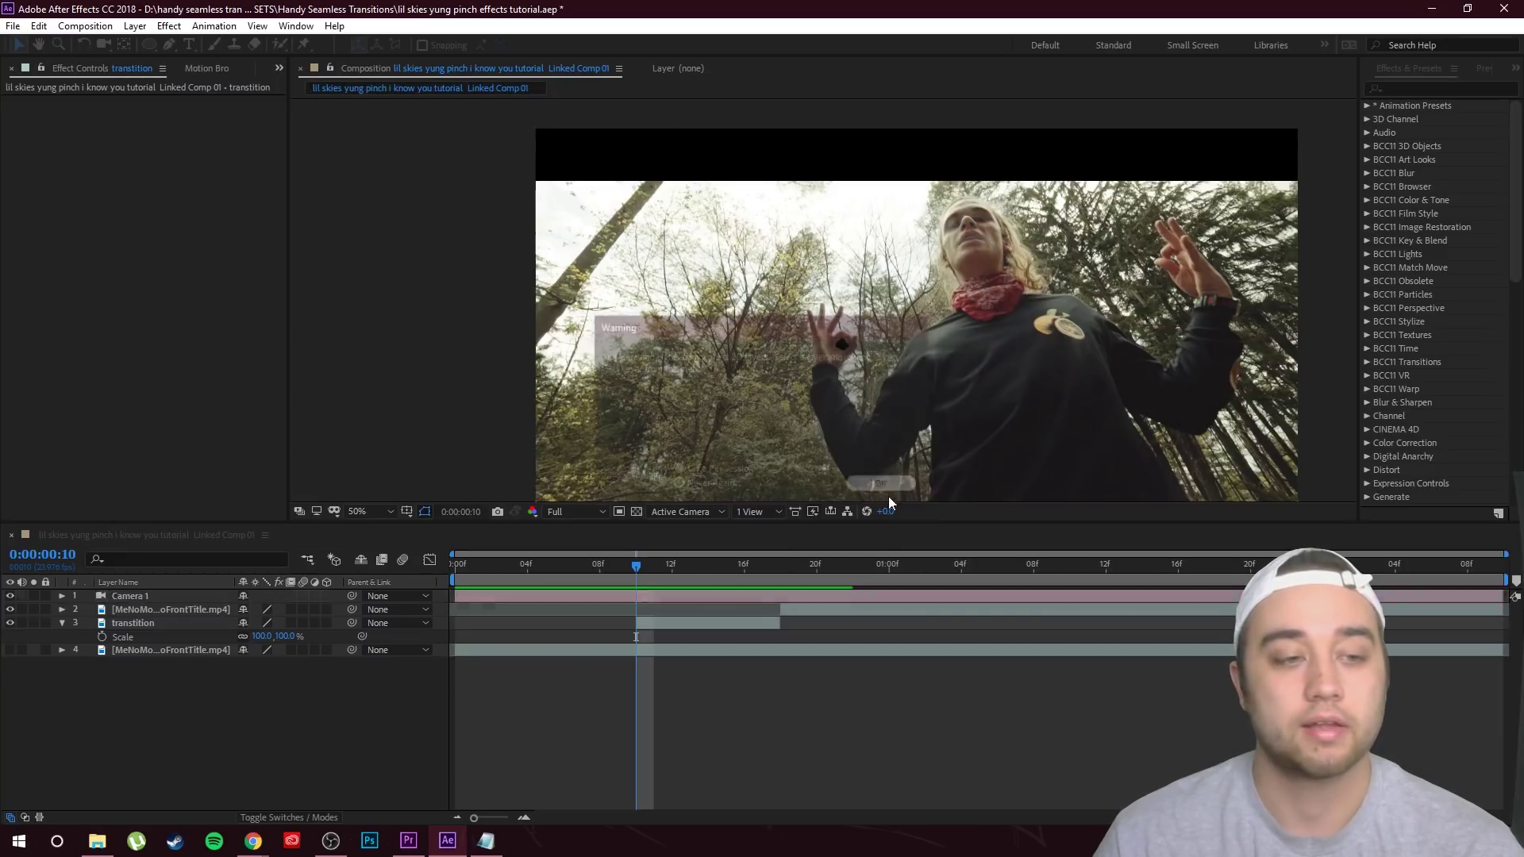
Pre-compose the masked freeze-frame layer into a new composition named transition
{"action": "left_click", "coordinate": [137, 625]}
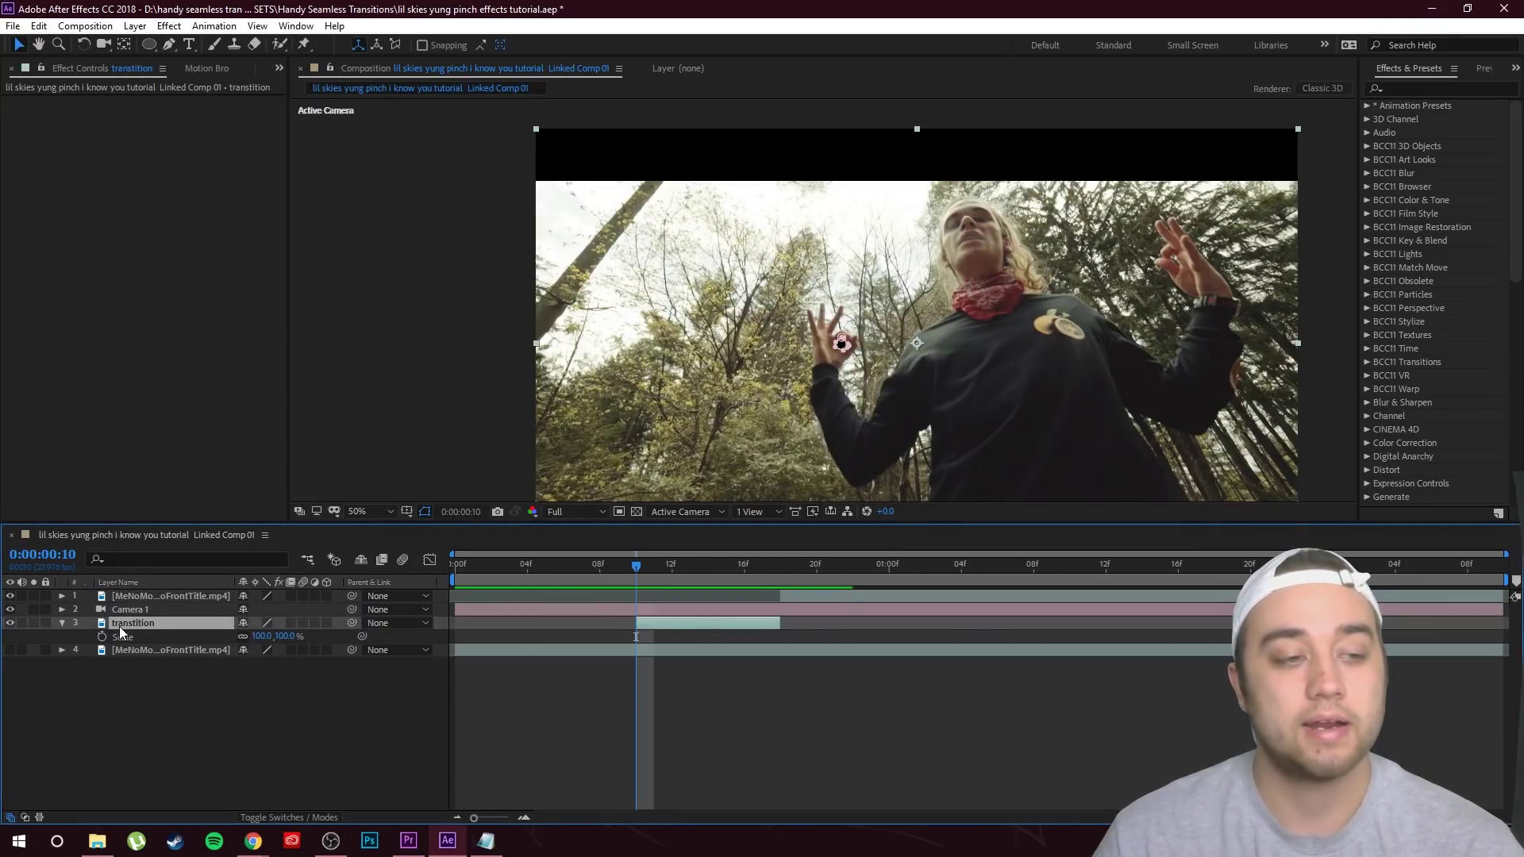
{"action": "mouse_move", "coordinate": [635, 564]}
{"action": "left_mouse_down"}
{"action": "mouse_move", "coordinate": [744, 567]}
{"action": "mouse_move", "coordinate": [675, 577]}
{"action": "mouse_move", "coordinate": [664, 596]}
{"action": "mouse_move", "coordinate": [726, 591]}
{"action": "mouse_move", "coordinate": [641, 586]}
{"action": "left_mouse_up"}
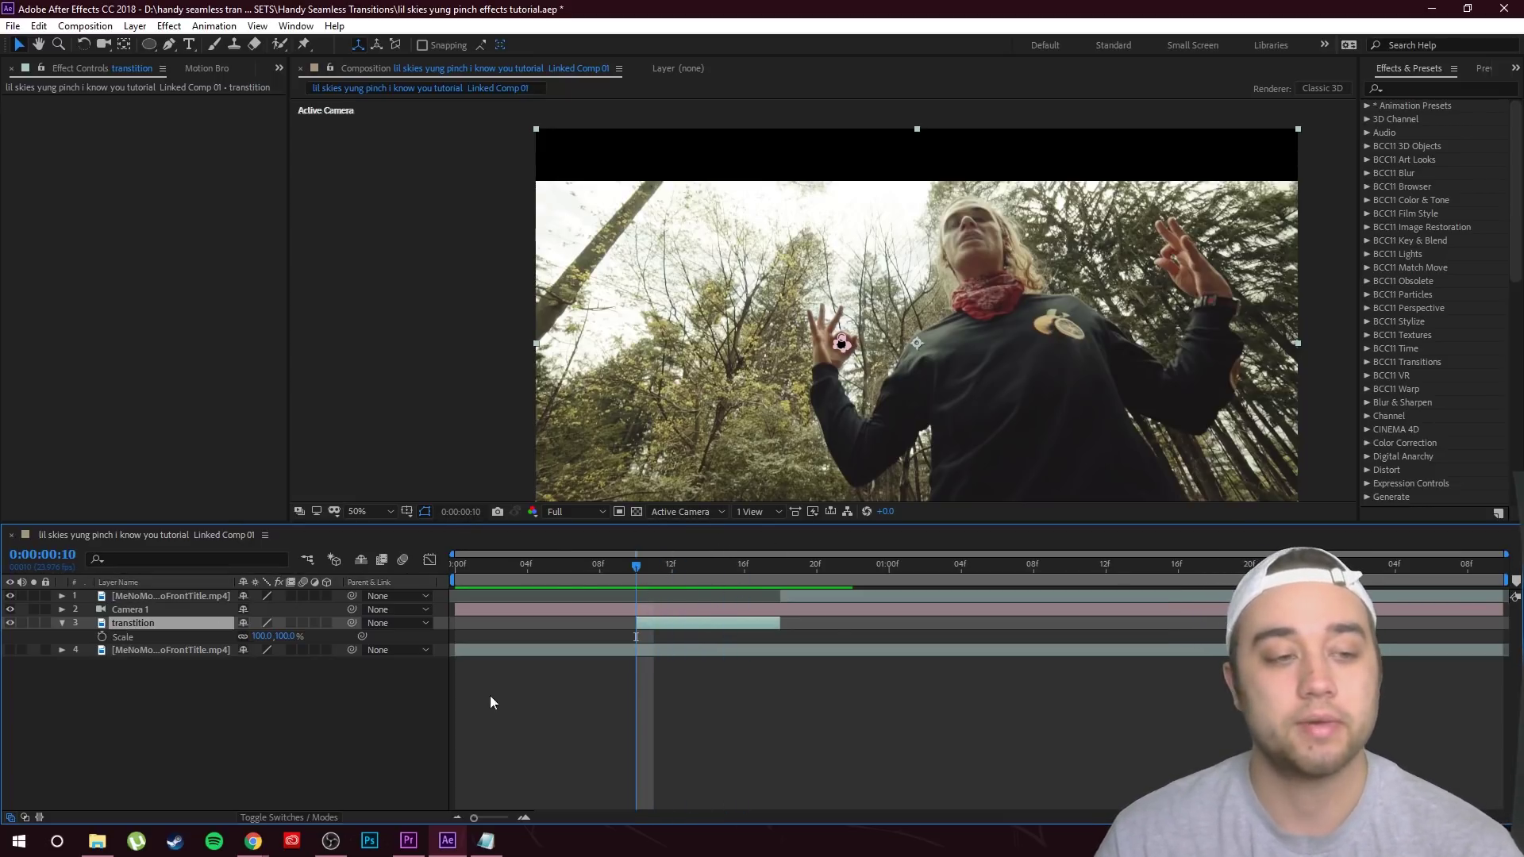
{"action": "right_click", "coordinate": [137, 636]}
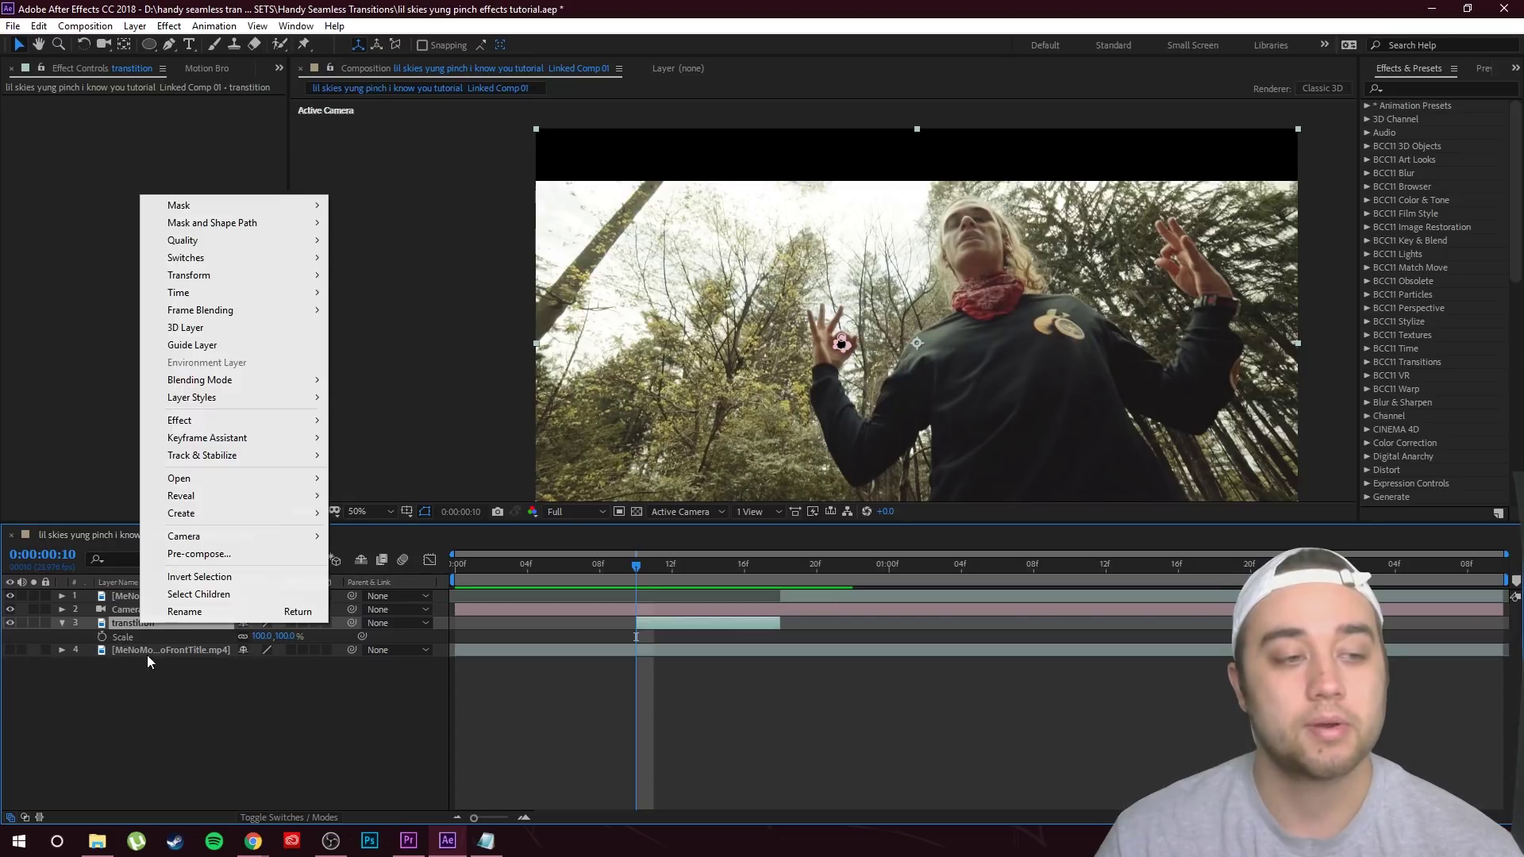
{"action": "left_click", "coordinate": [214, 555]}
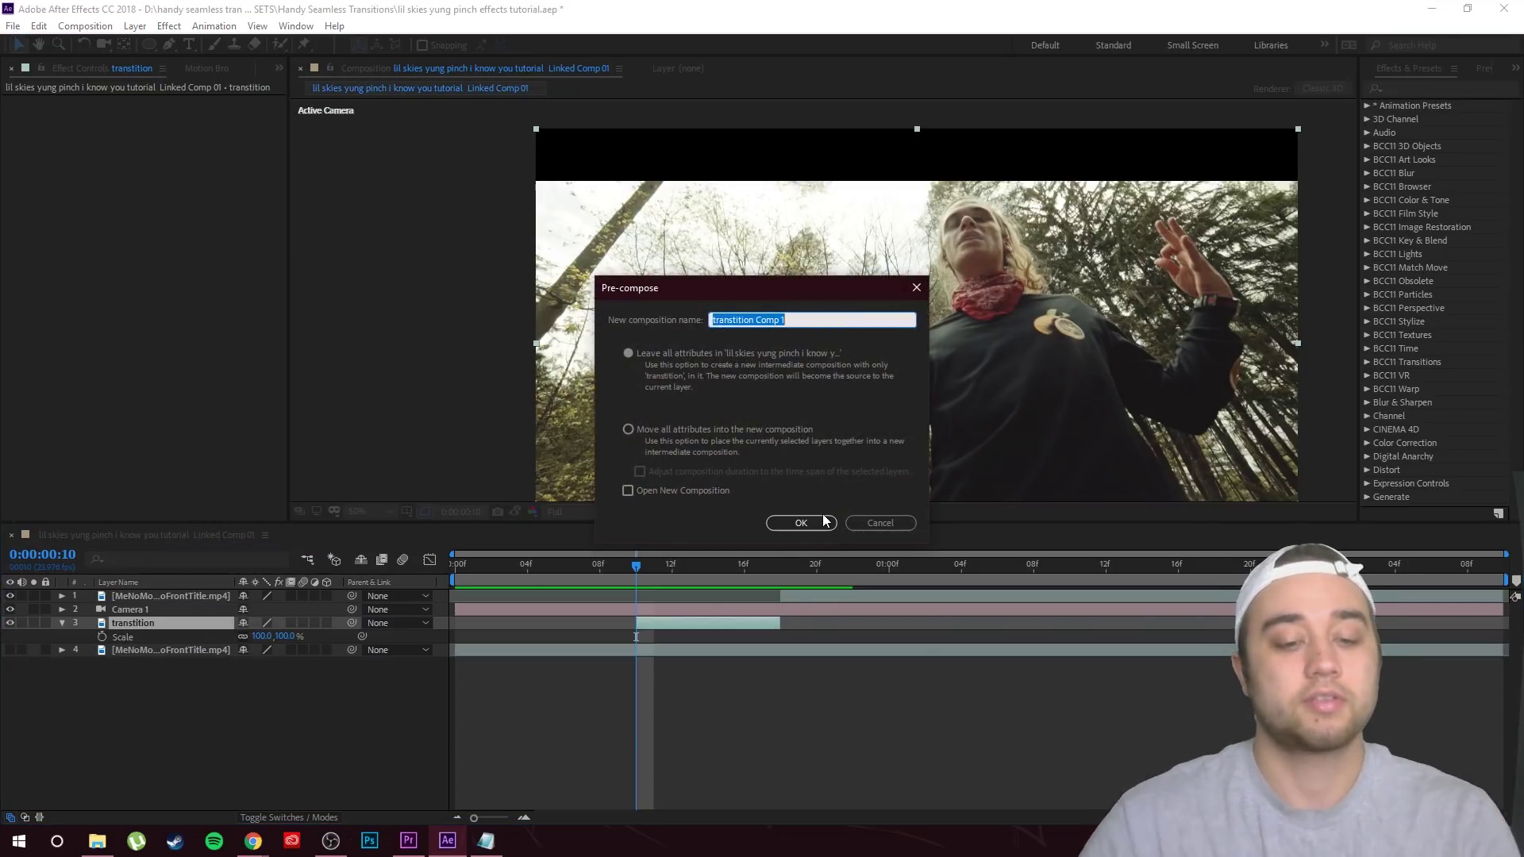
{"action": "type", "text": "transition"}
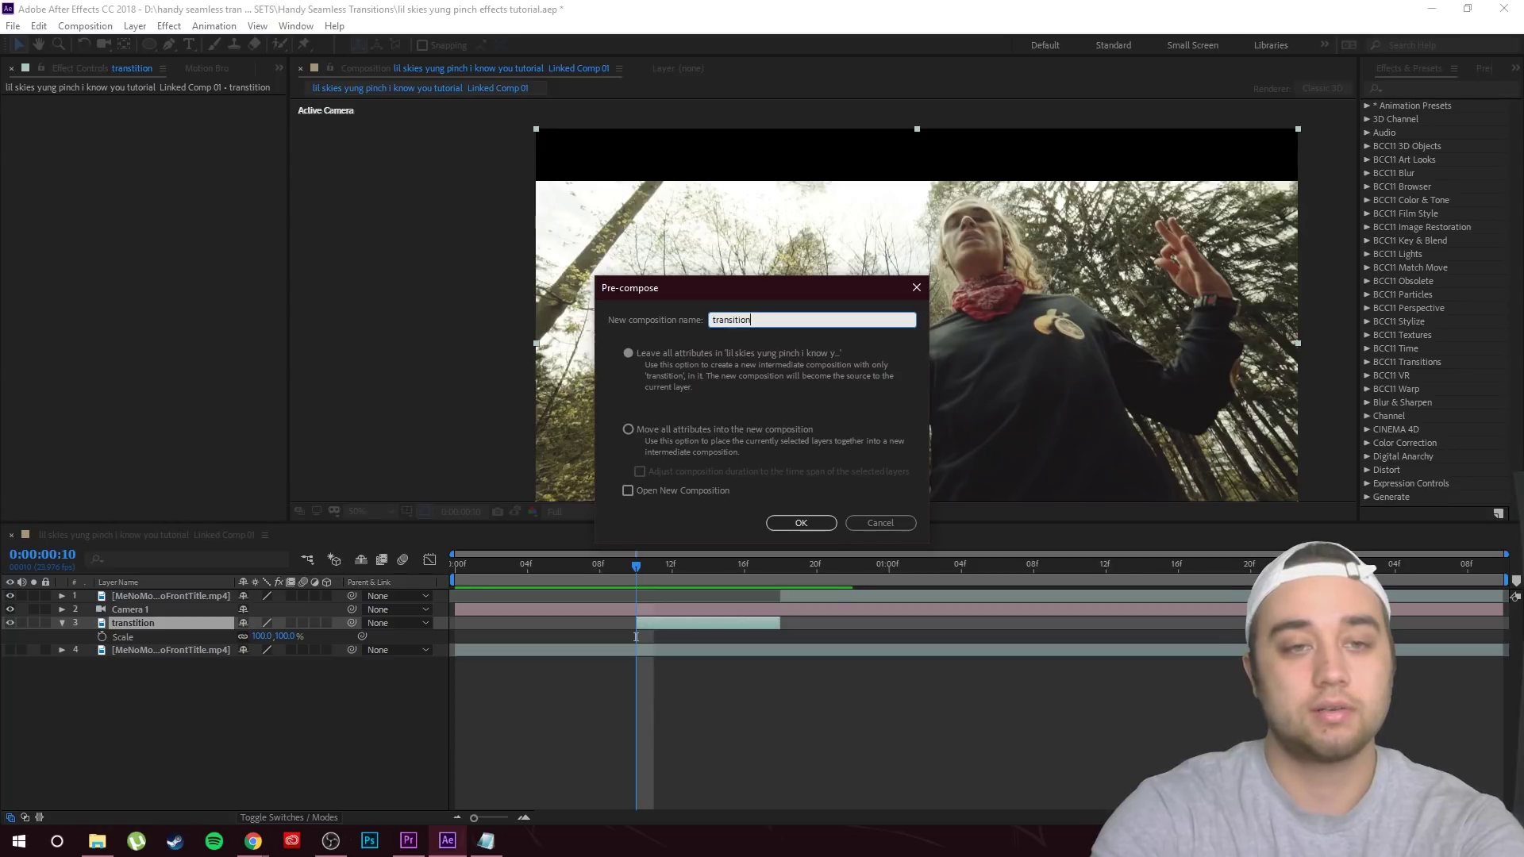
{"action": "key", "text": "Return"}
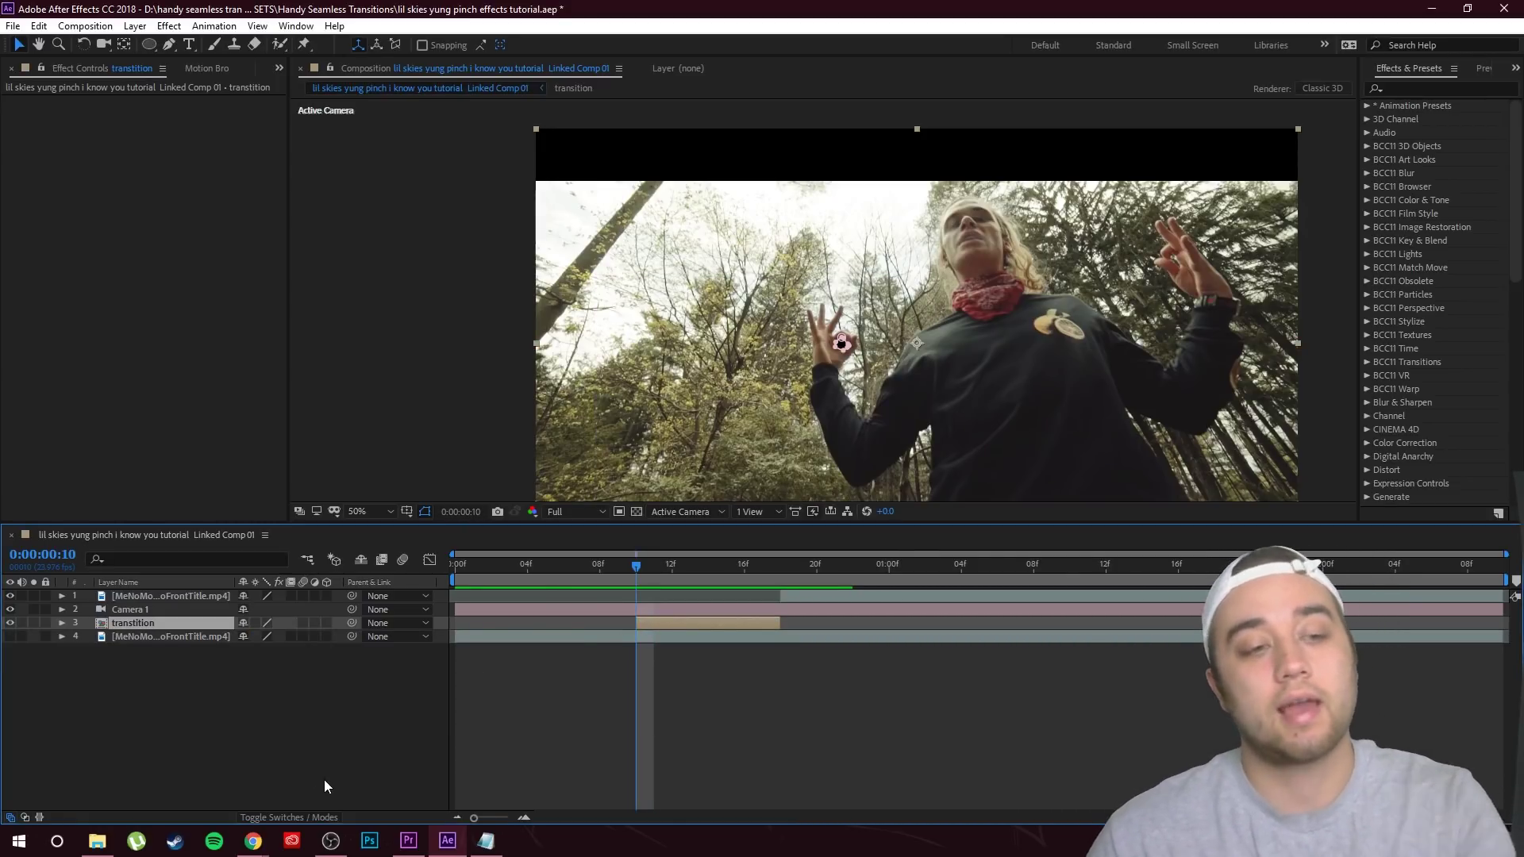
Turn the pre-composed freeze-frame layer into a 3D layer
{"action": "left_click", "coordinate": [273, 820]}
{"action": "left_click", "coordinate": [274, 820]}
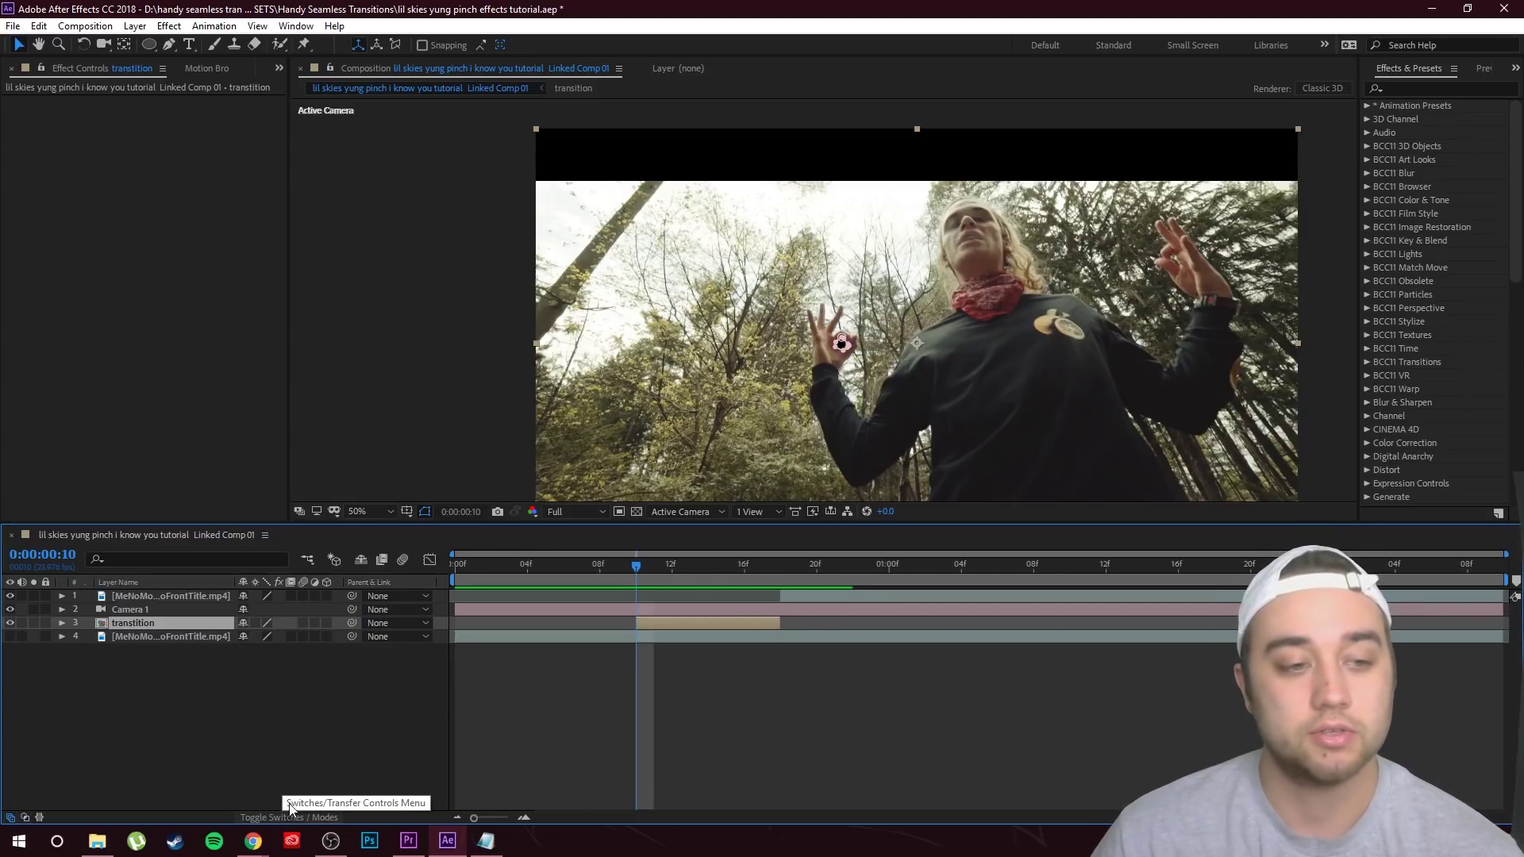
{"action": "left_click", "coordinate": [326, 623]}
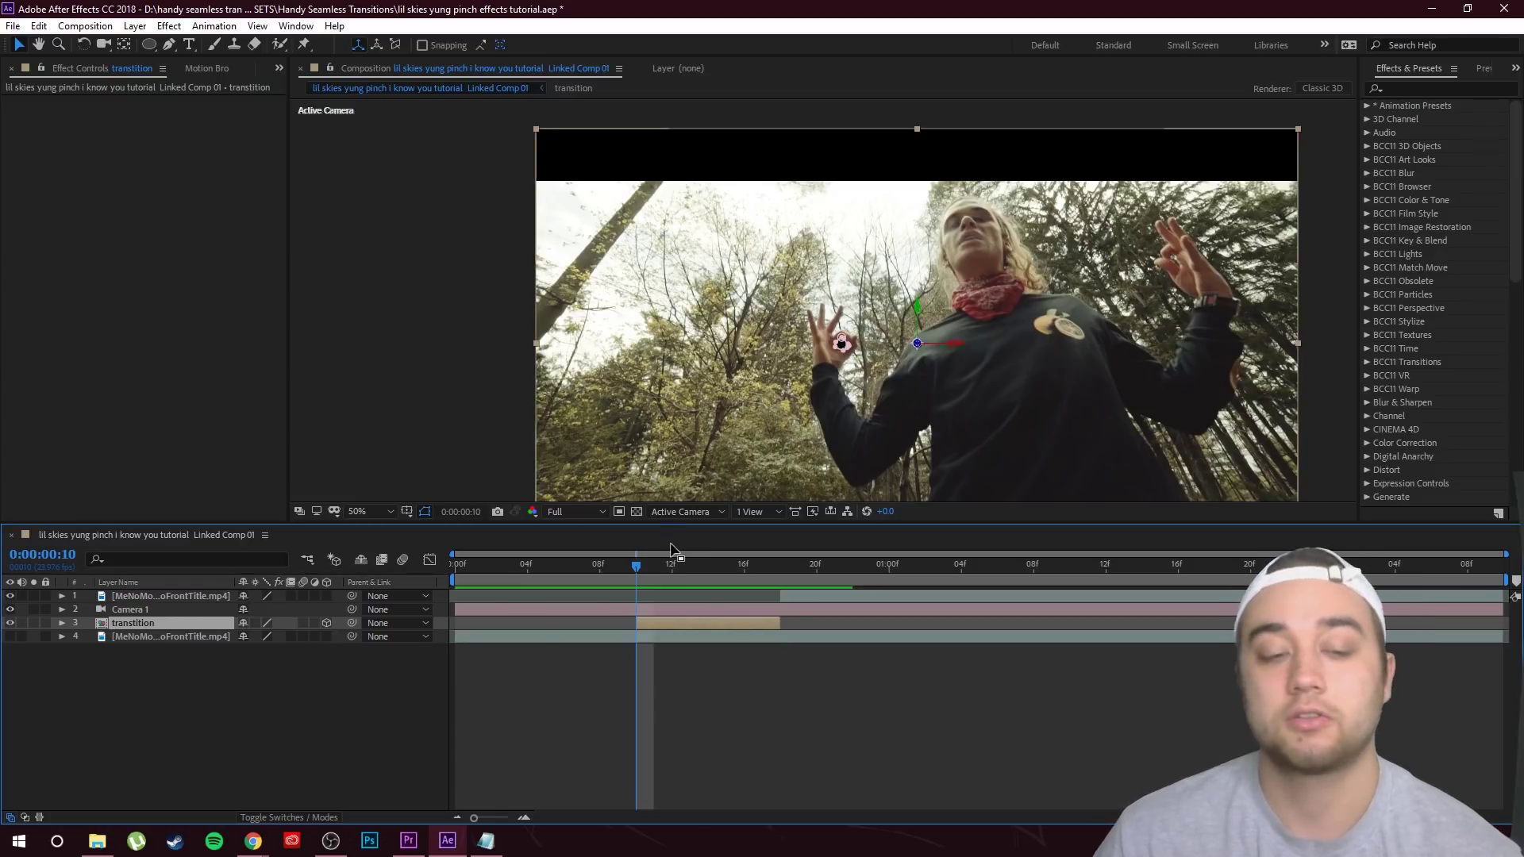
Add keyframes to all of Camera 1's Transform properties, from Point of Interest to Z Rotation, at 0:00:00:10
{"action": "left_click", "coordinate": [118, 610]}
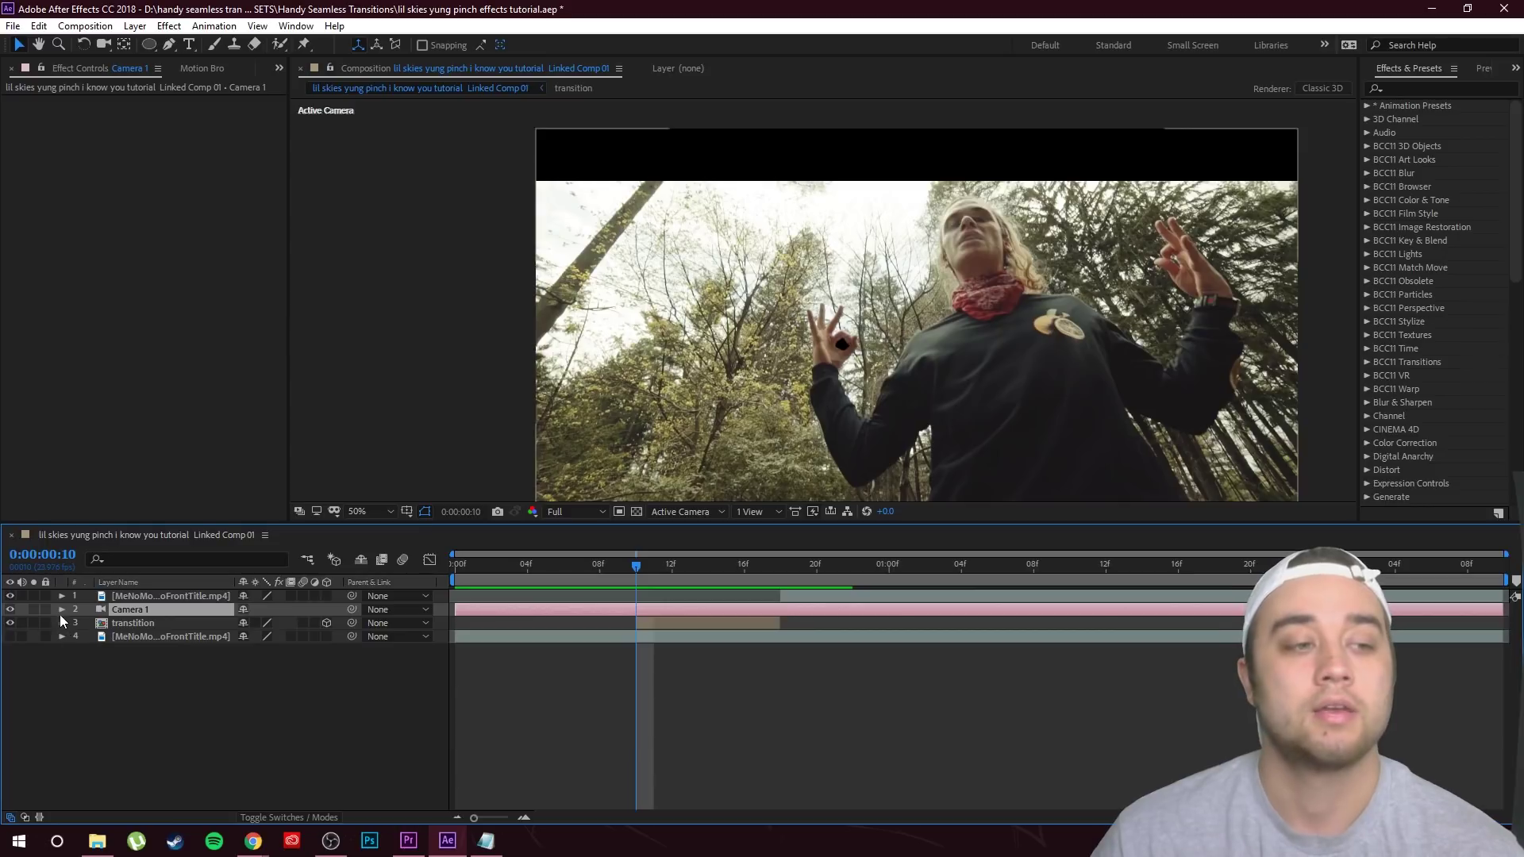
{"action": "left_click", "coordinate": [61, 611]}
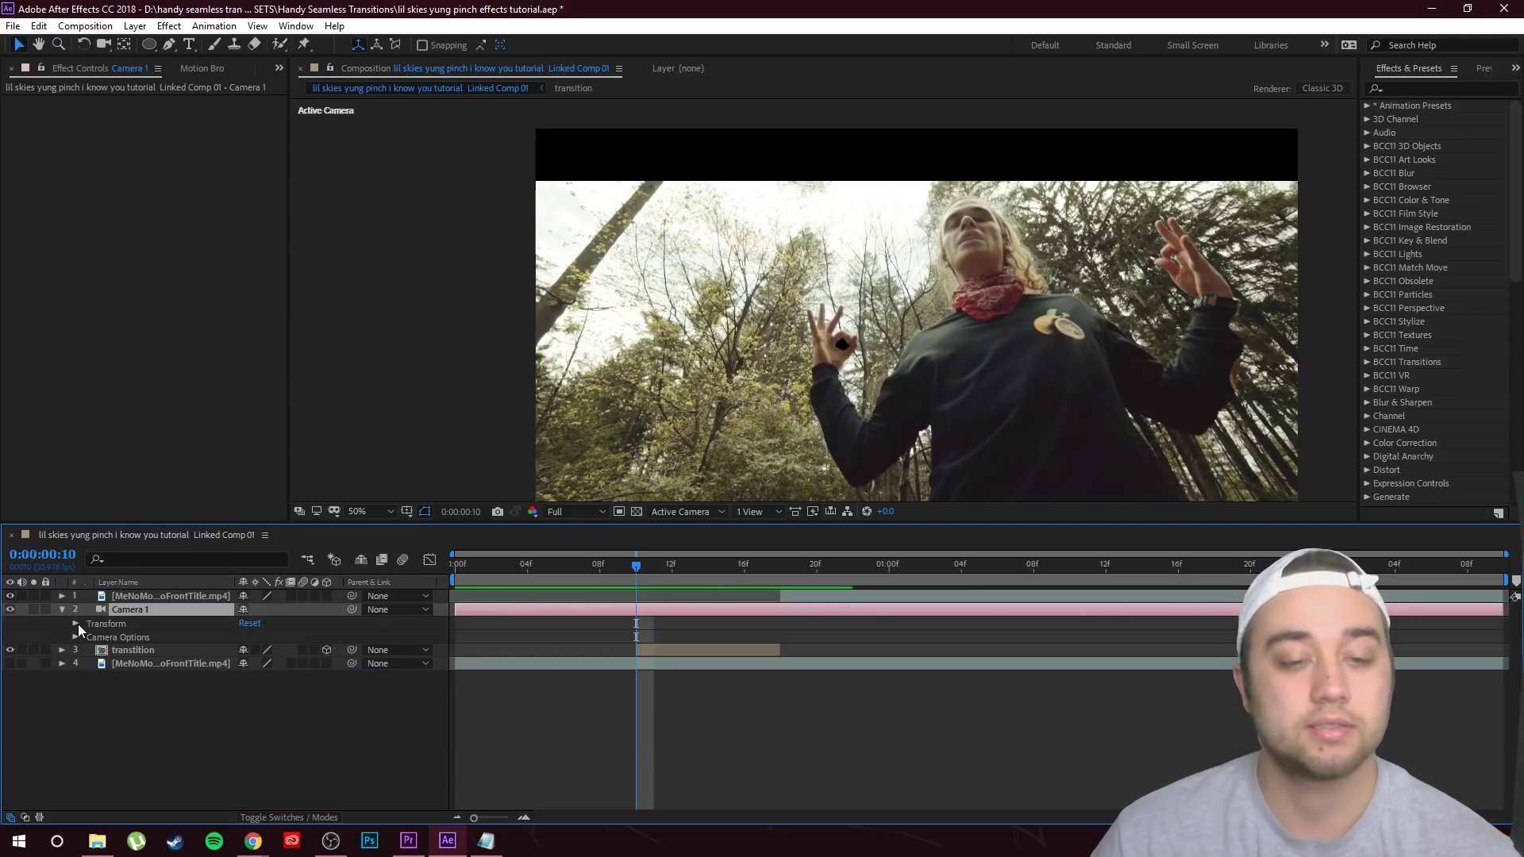
{"action": "left_click", "coordinate": [76, 624]}
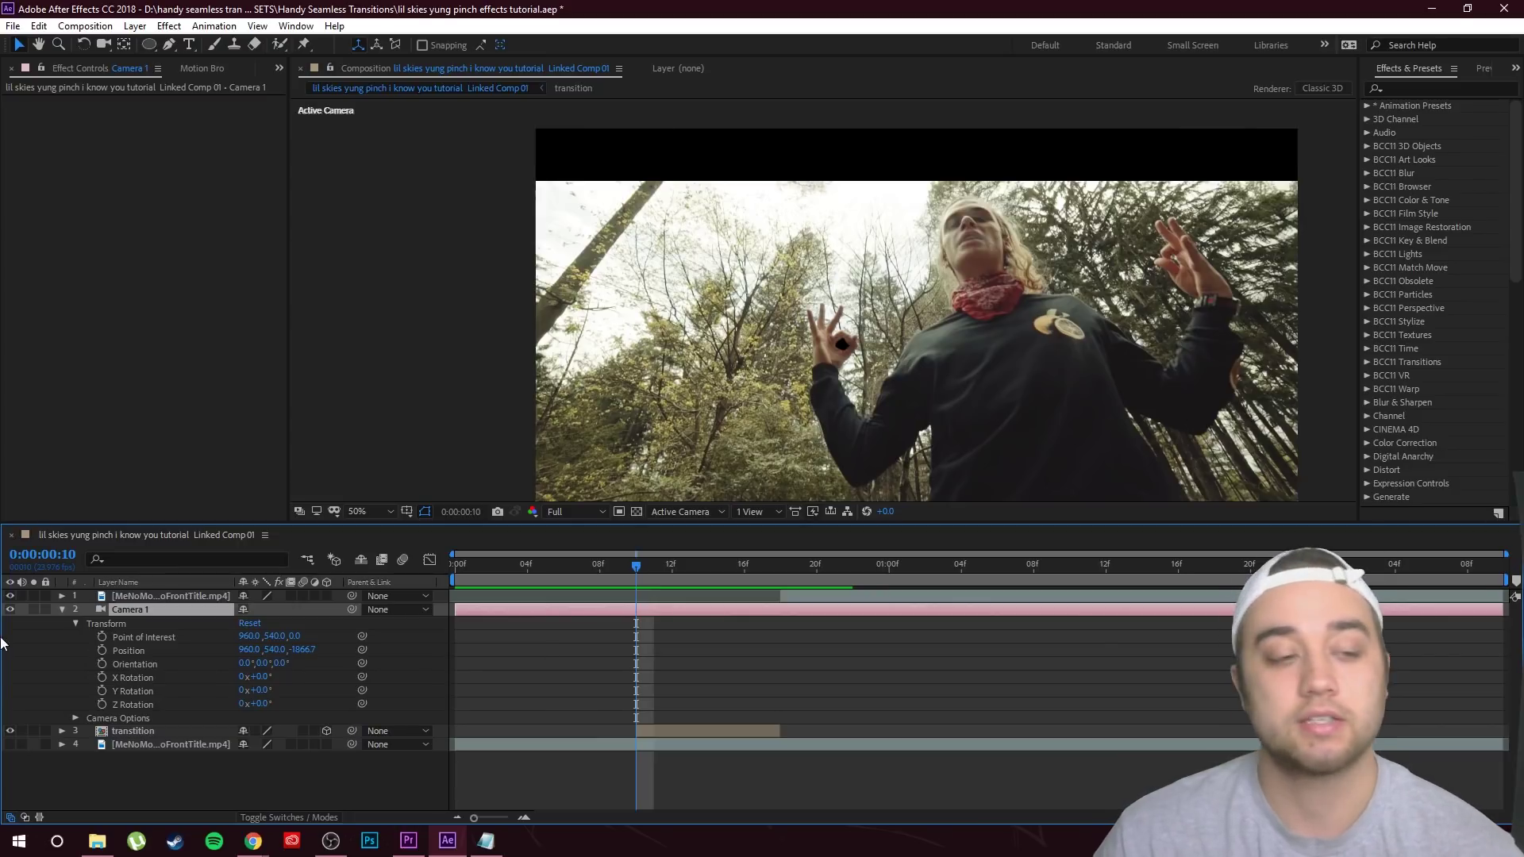
{"action": "left_click_drag", "start_coordinate": [102, 638], "coordinate": [103, 695]}
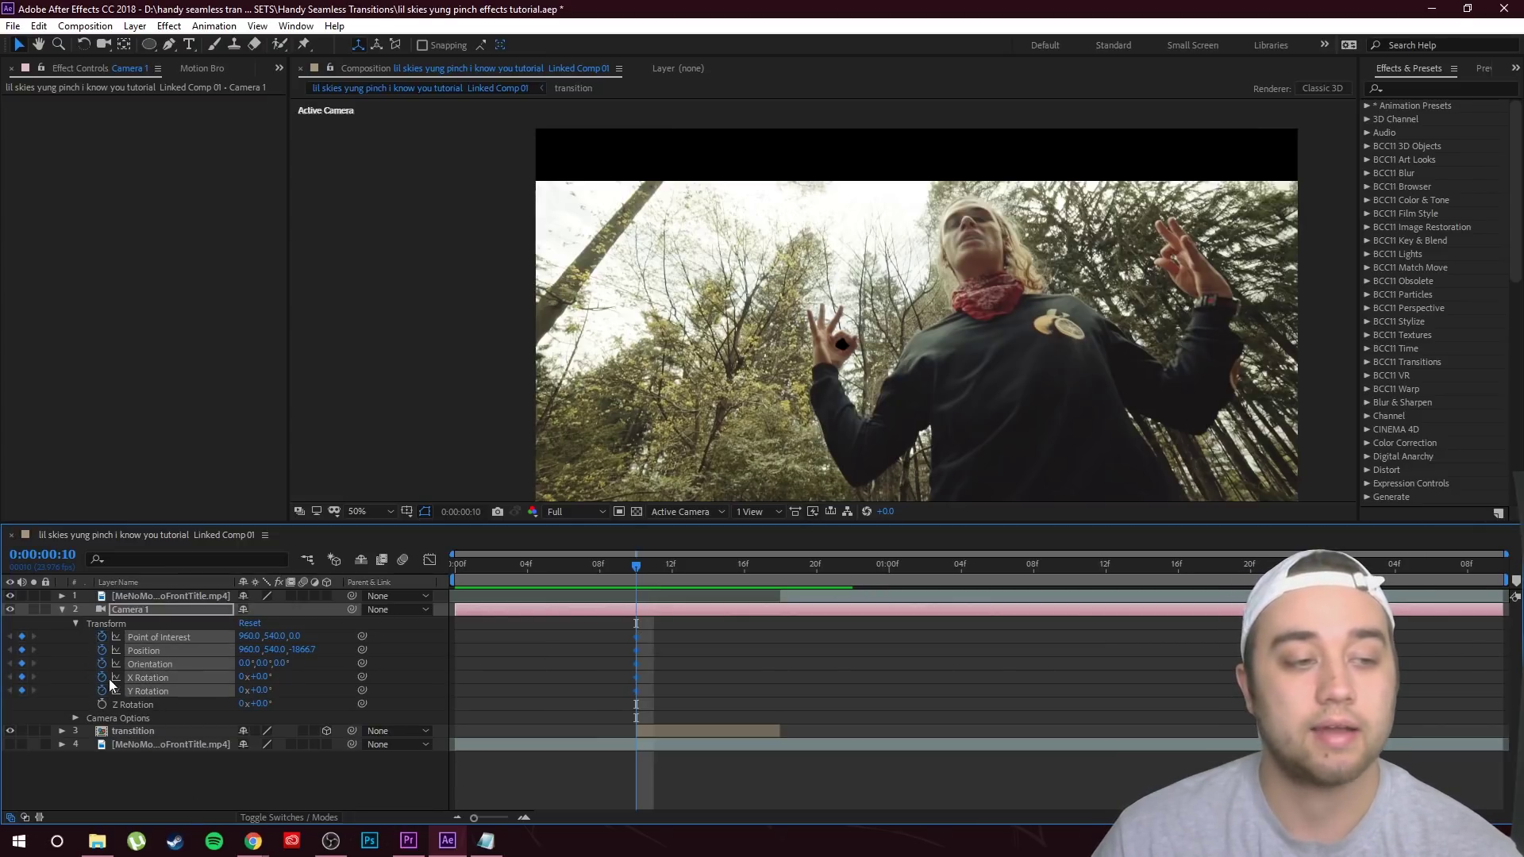
{"action": "left_click", "coordinate": [102, 704]}
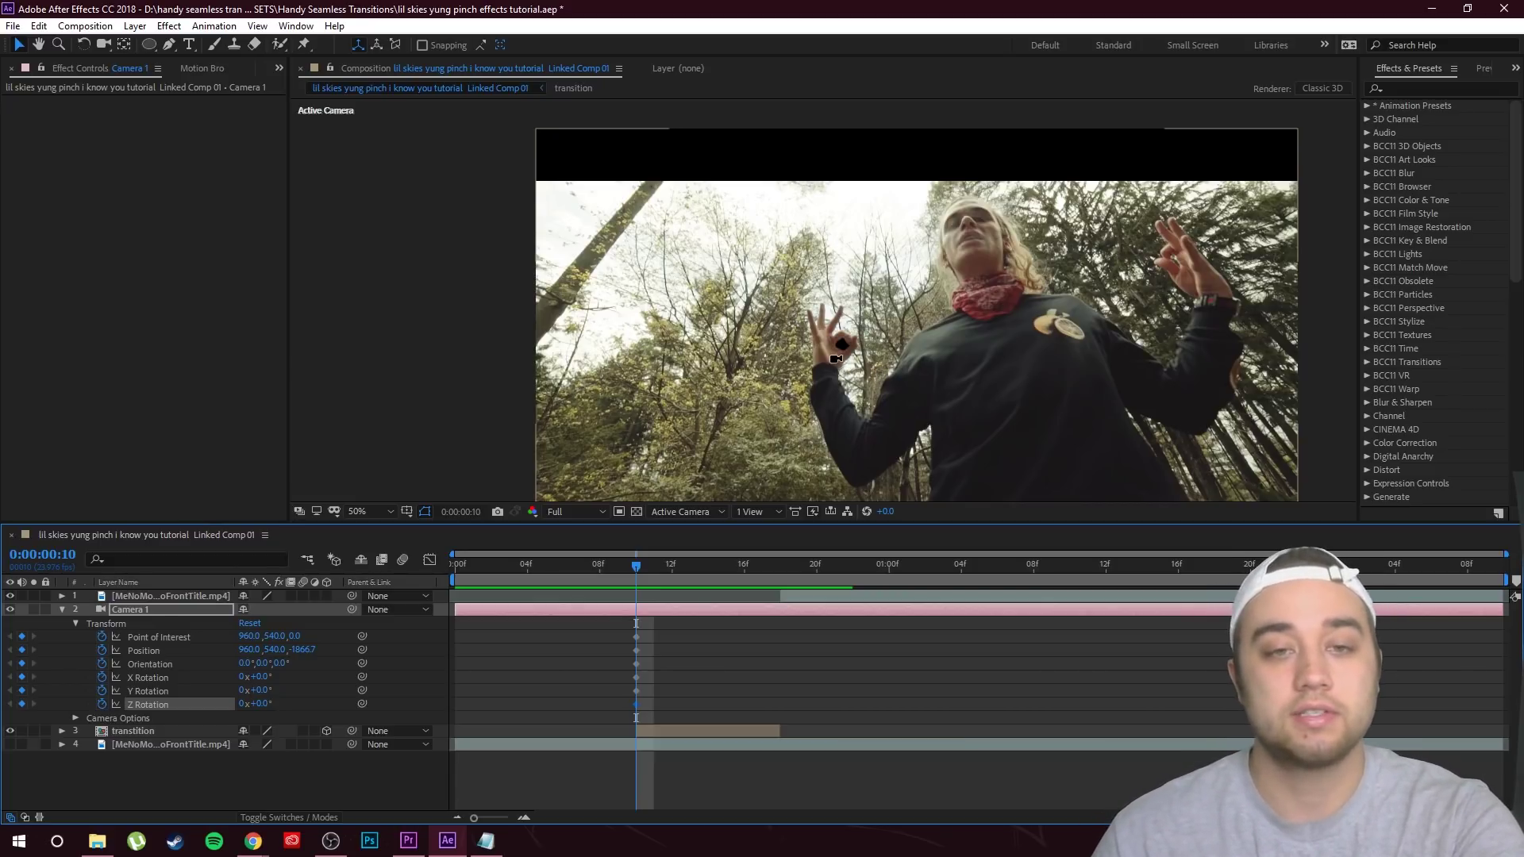
Track and dolly the camera through the finger-circle opening at 0:00:00:10, to a position of about 771.8, 545.6, -17.5
{"action": "key", "text": "c"}
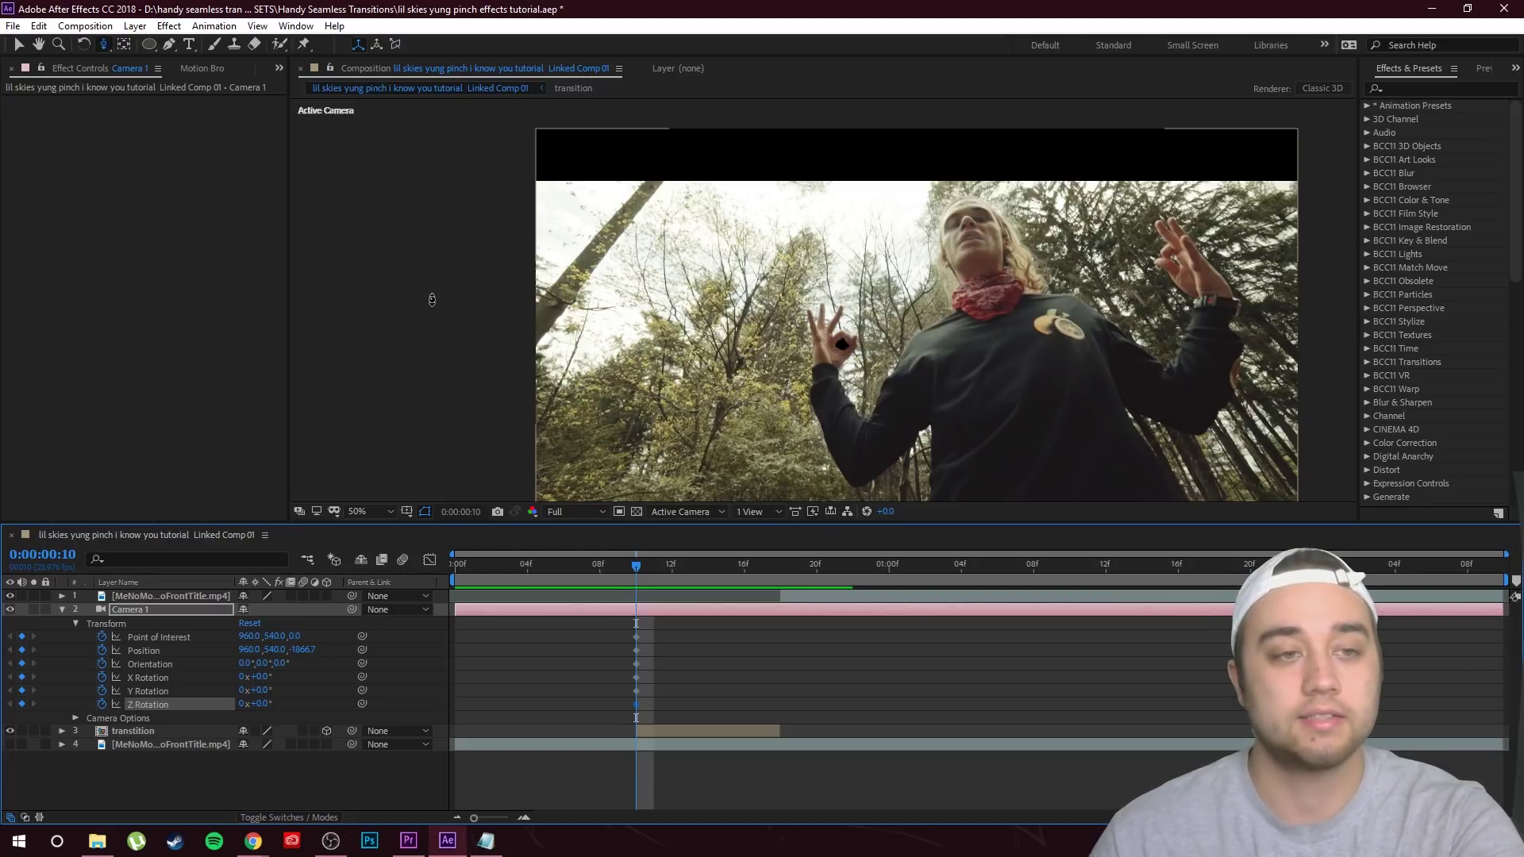
{"action": "left_click_drag", "start_coordinate": [850, 352], "coordinate": [827, 202]}
{"action": "left_click_drag", "start_coordinate": [781, 376], "coordinate": [934, 207]}
{"action": "key", "text": "c"}
{"action": "key", "text": "c"}
{"action": "key", "text": "c"}
{"action": "left_click_drag", "start_coordinate": [905, 299], "coordinate": [919, 324]}
{"action": "key", "text": "c"}
{"action": "key", "text": "c"}
{"action": "key", "text": "c"}
{"action": "left_click_drag", "start_coordinate": [837, 353], "coordinate": [1062, 252]}
{"action": "left_click_drag", "start_coordinate": [947, 318], "coordinate": [918, 188]}
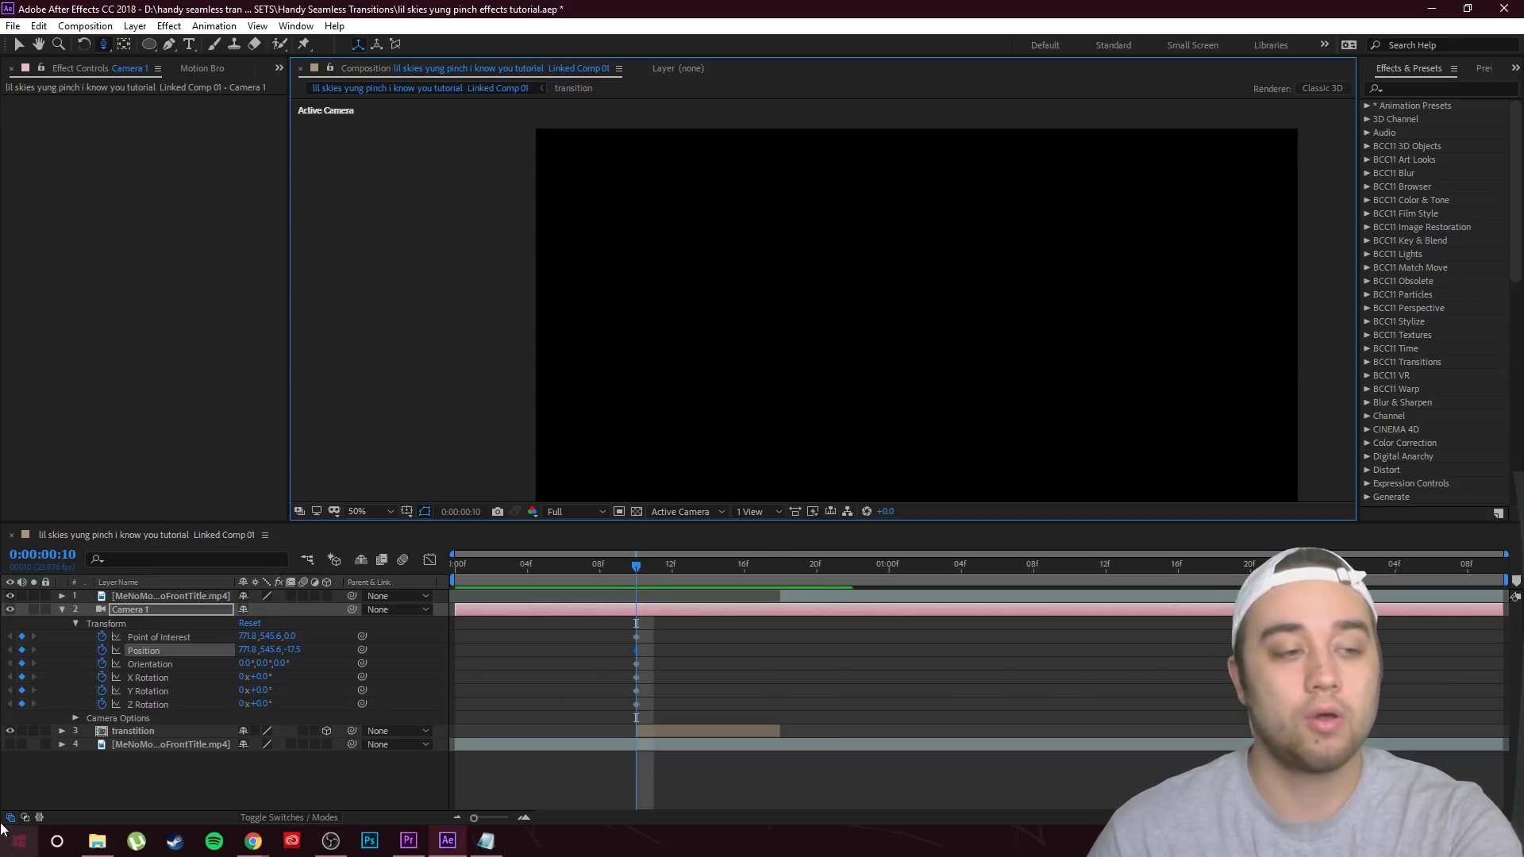
{"action": "left_click", "coordinate": [10, 744]}
{"action": "left_click", "coordinate": [10, 745]}
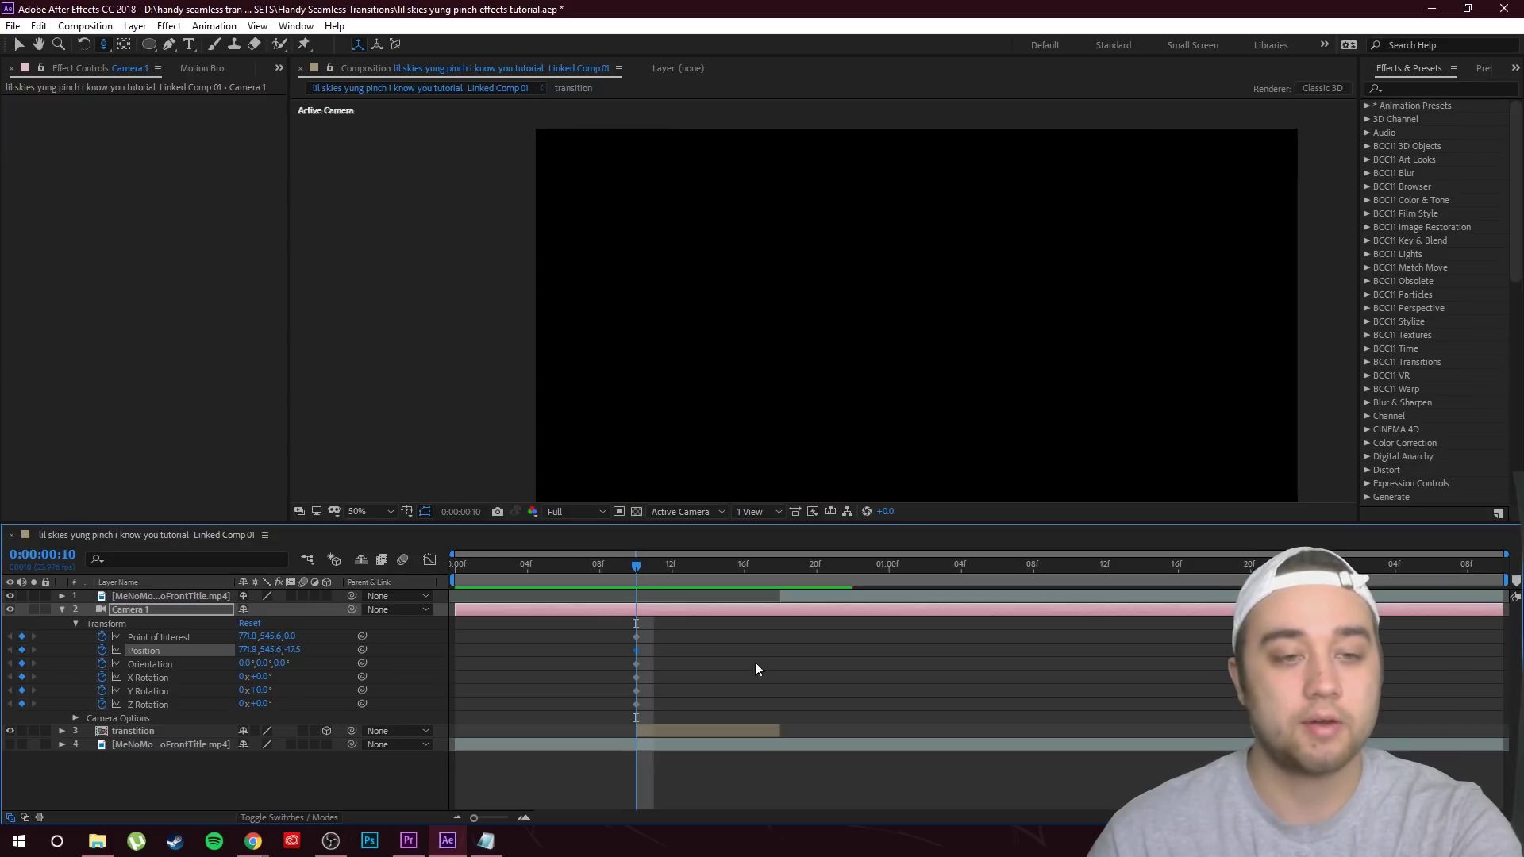
Reset the camera's Transform at 0:00:00:16 to keyframe the full-frame view, and scrub back through the move
{"action": "left_click_drag", "start_coordinate": [636, 565], "coordinate": [744, 583]}
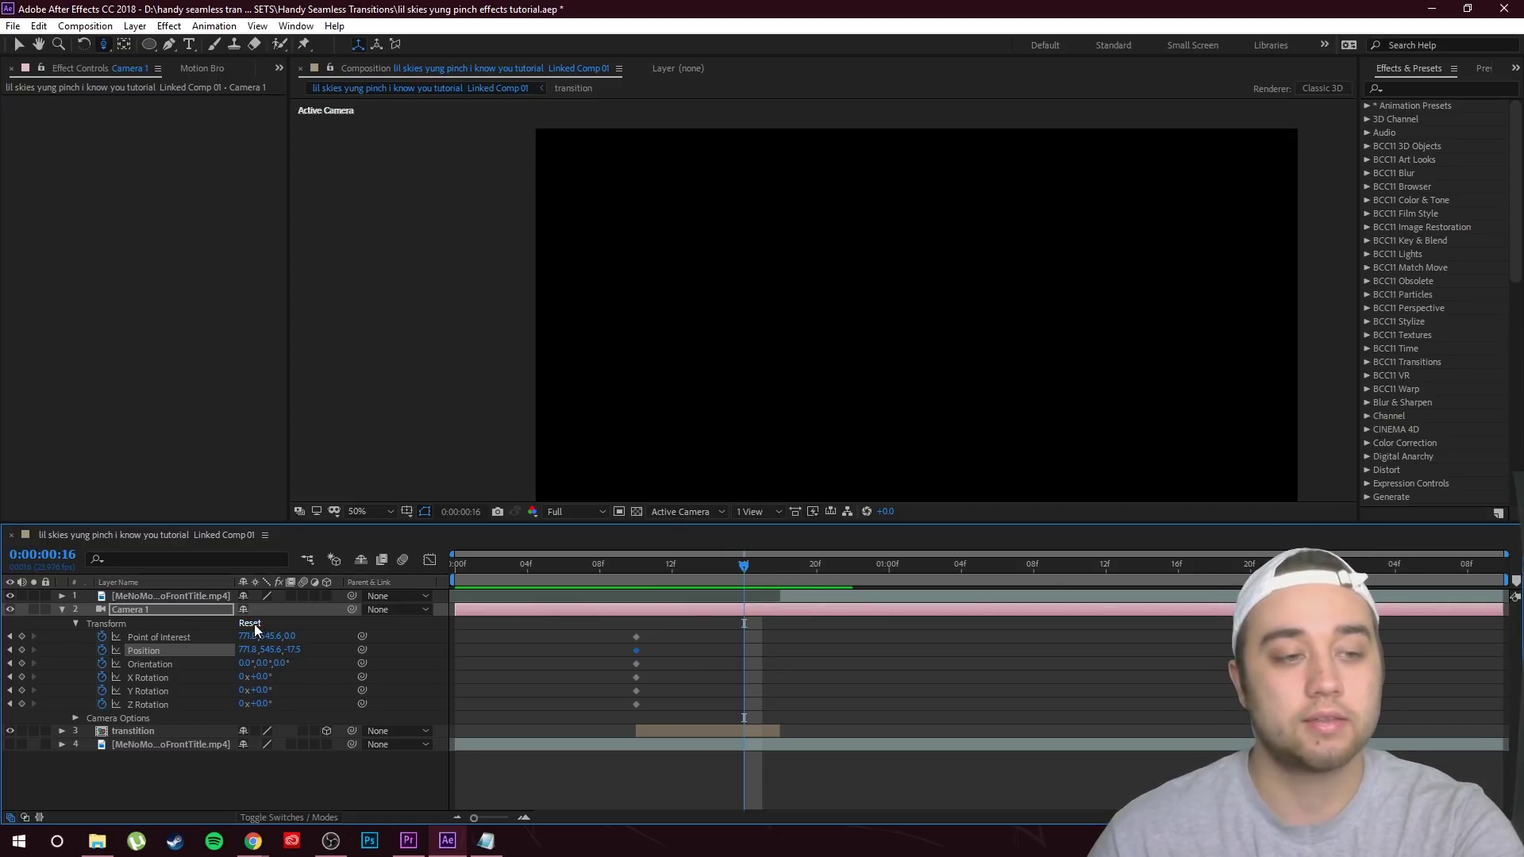
{"action": "left_click", "coordinate": [251, 623]}
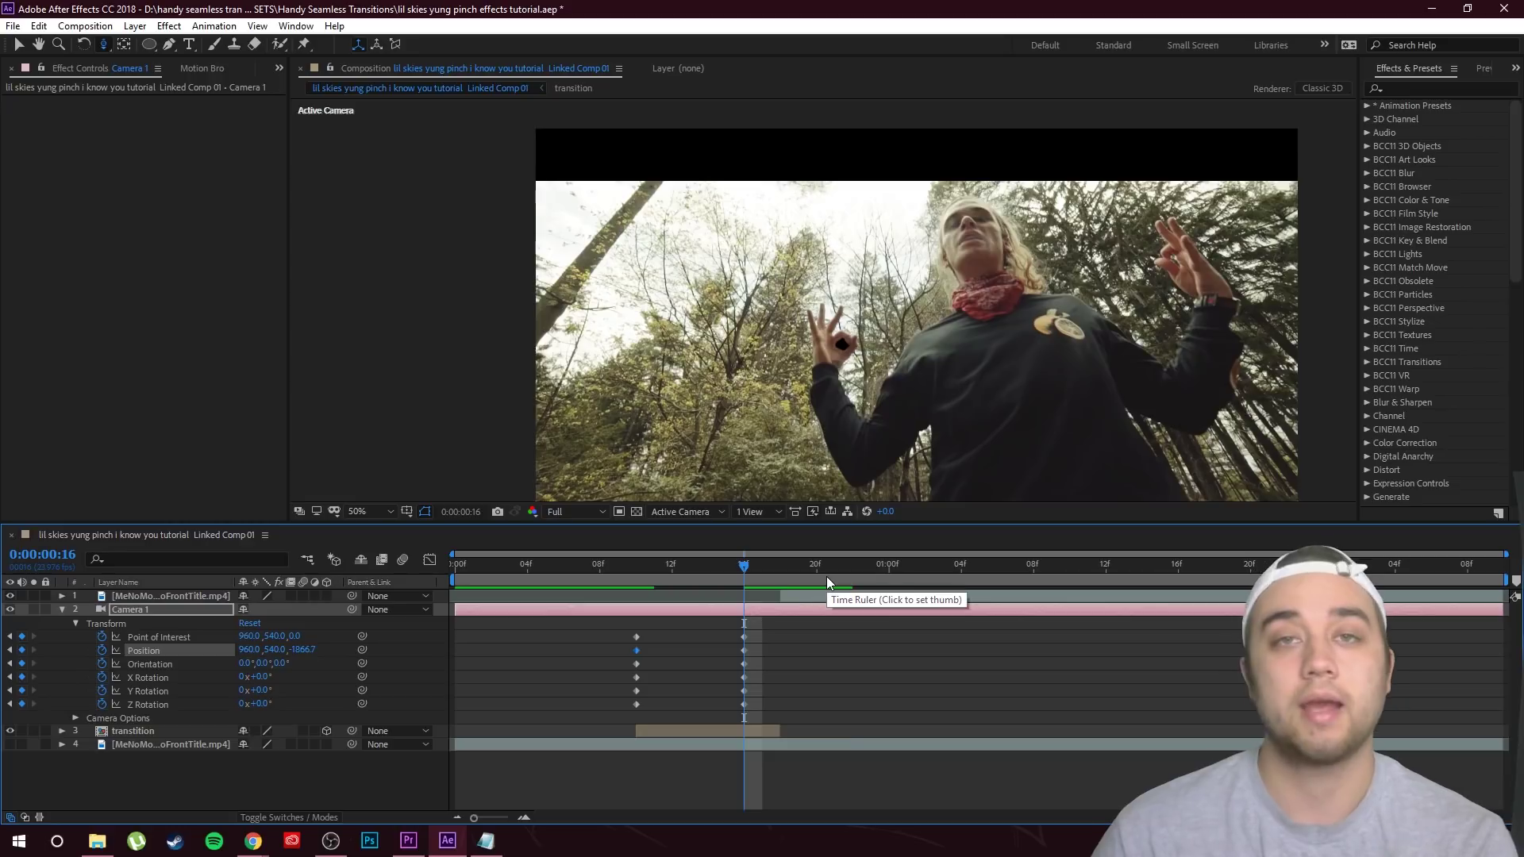
{"action": "left_click_drag", "start_coordinate": [745, 566], "coordinate": [717, 600]}
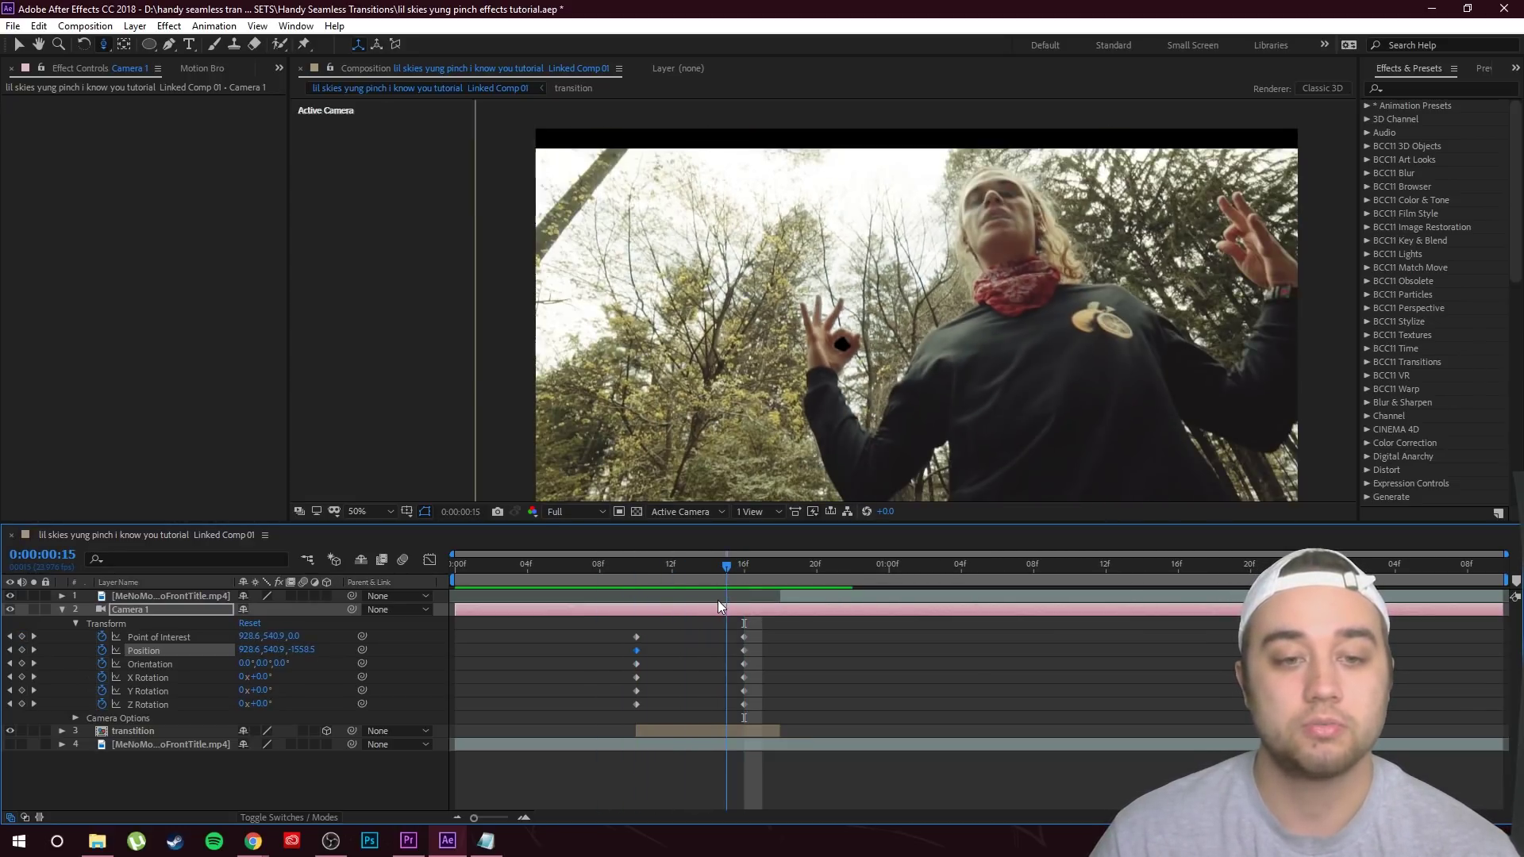
{"action": "left_click_drag", "start_coordinate": [726, 566], "coordinate": [650, 654]}
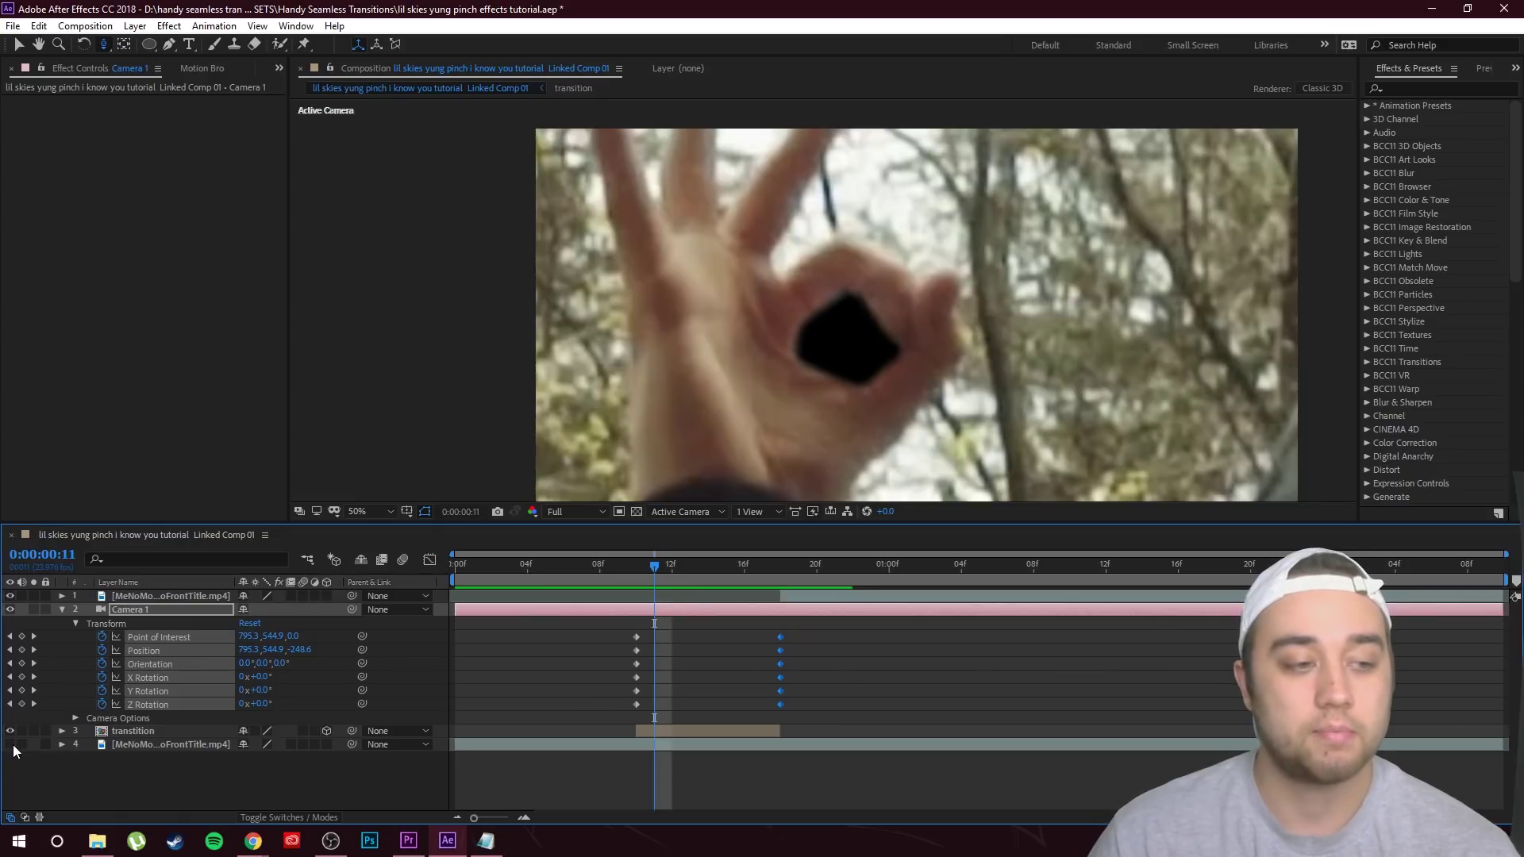
Show the full-length footage layer beneath the transition layer and preview the camera pull-back
{"action": "left_click", "coordinate": [10, 745]}
{"action": "key", "text": "space"}
{"action": "key", "text": "space"}
{"action": "key", "text": "space"}
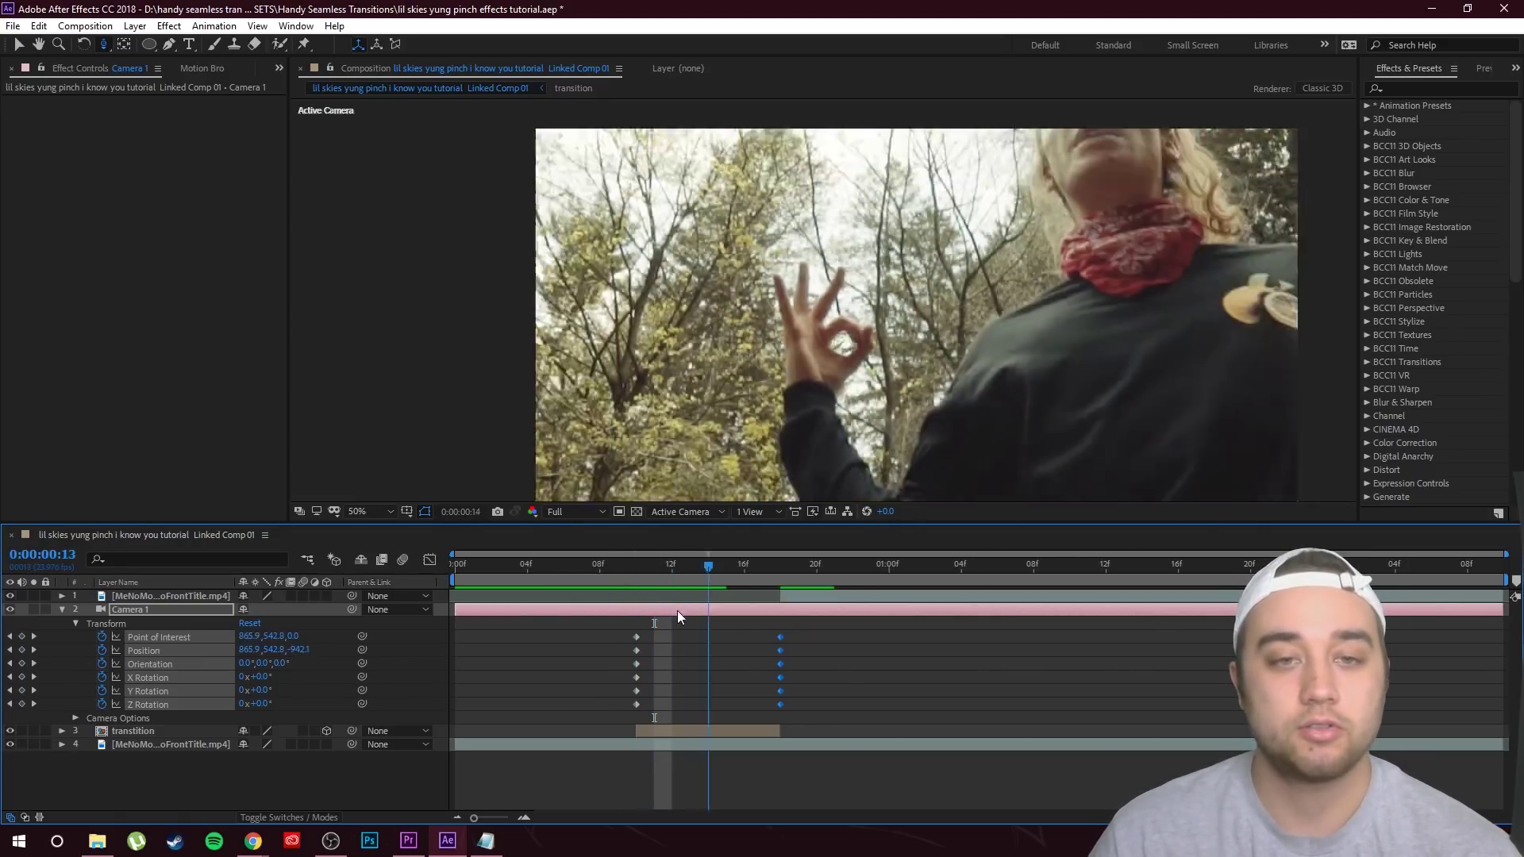
{"action": "key", "text": "space"}
Try slowing the camera move by shifting its ending keyframes to about 0:00:01:07, and scrub the result
{"action": "key", "text": "Page_Up"}
{"action": "left_click_drag", "start_coordinate": [746, 633], "coordinate": [819, 699]}
{"action": "left_click_drag", "start_coordinate": [782, 636], "coordinate": [1021, 660]}
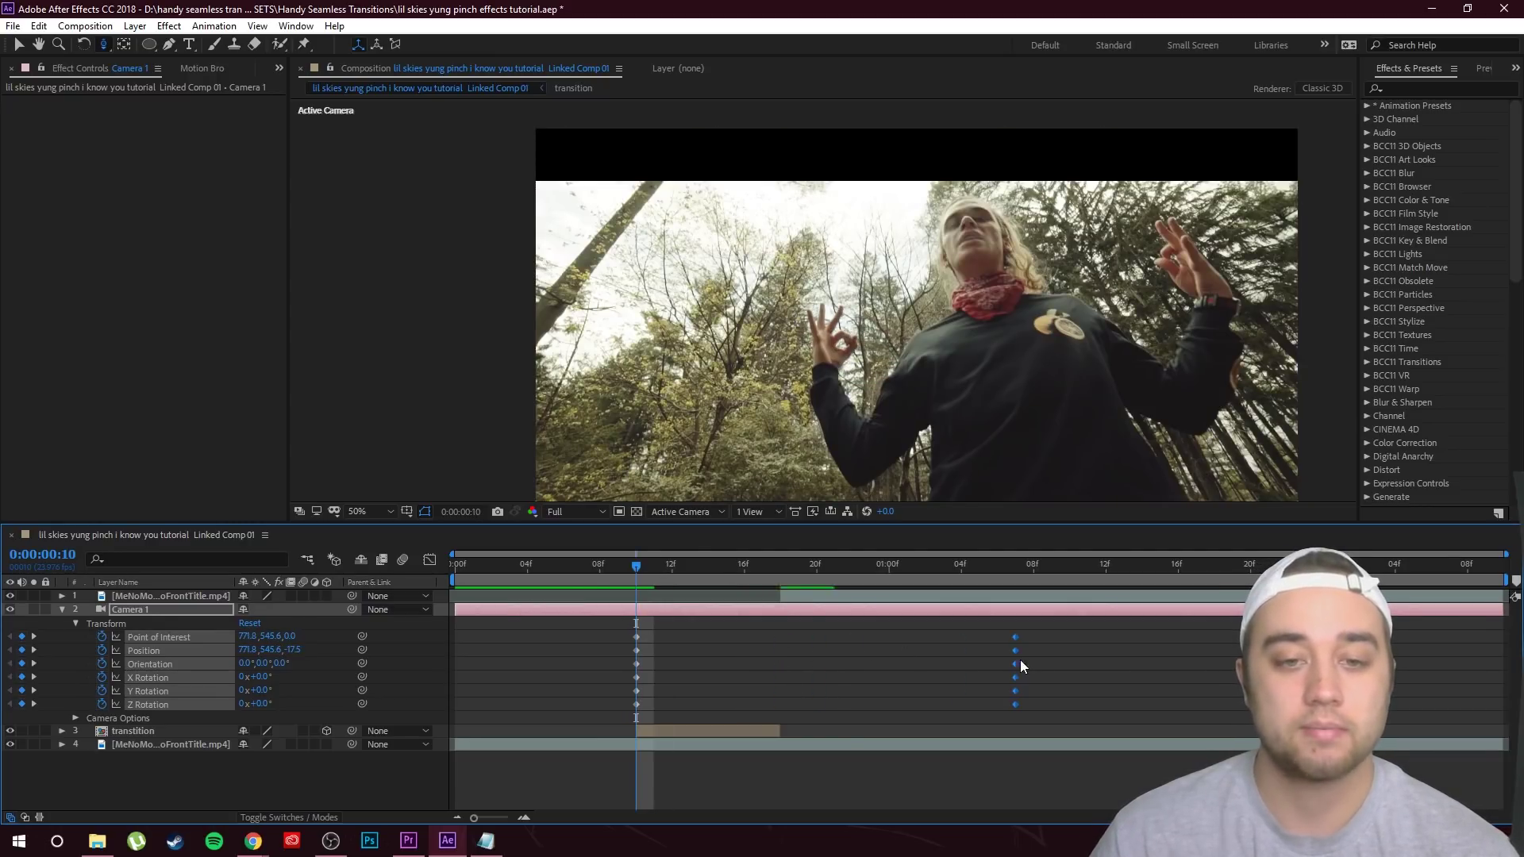
{"action": "left_click_drag", "start_coordinate": [637, 566], "coordinate": [671, 567]}
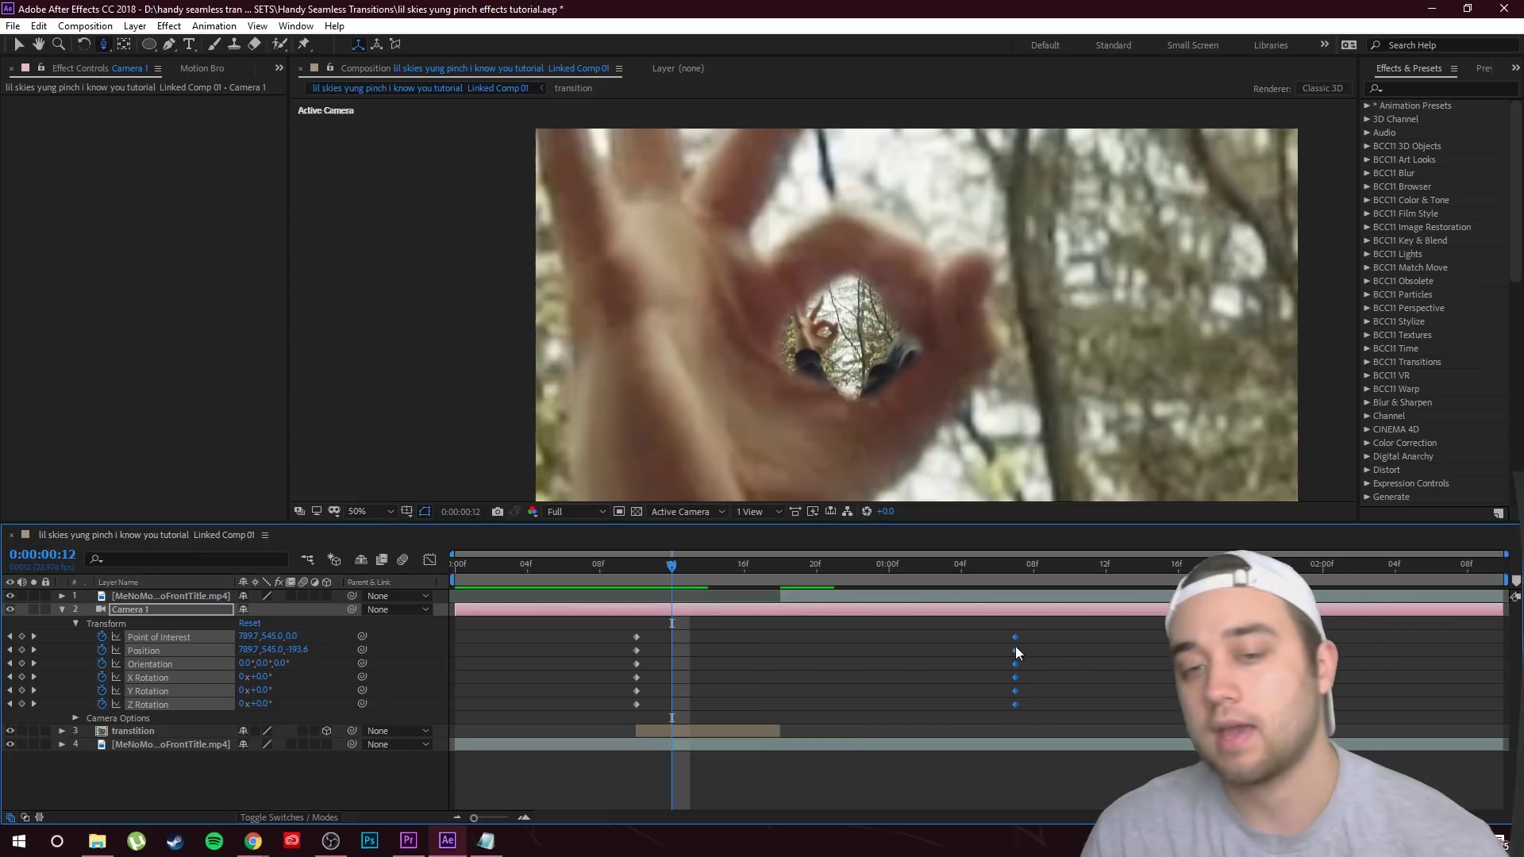
Try shifting the camera's ending keyframes to about 0:00:01:13 and preview the transition
{"action": "left_click_drag", "start_coordinate": [992, 640], "coordinate": [1074, 697]}
{"action": "left_click_drag", "start_coordinate": [1019, 644], "coordinate": [1121, 657]}
{"action": "left_click_drag", "start_coordinate": [660, 560], "coordinate": [582, 629]}
{"action": "key", "text": "space"}
Try shifting the camera's ending keyframes to about 0:00:02:09 and preview the transition from 0:00:00:05
{"action": "left_click_drag", "start_coordinate": [871, 567], "coordinate": [634, 641]}
{"action": "left_click_drag", "start_coordinate": [1084, 623], "coordinate": [1165, 685]}
{"action": "left_click_drag", "start_coordinate": [1124, 637], "coordinate": [1483, 641]}
{"action": "left_click_drag", "start_coordinate": [642, 566], "coordinate": [546, 572]}
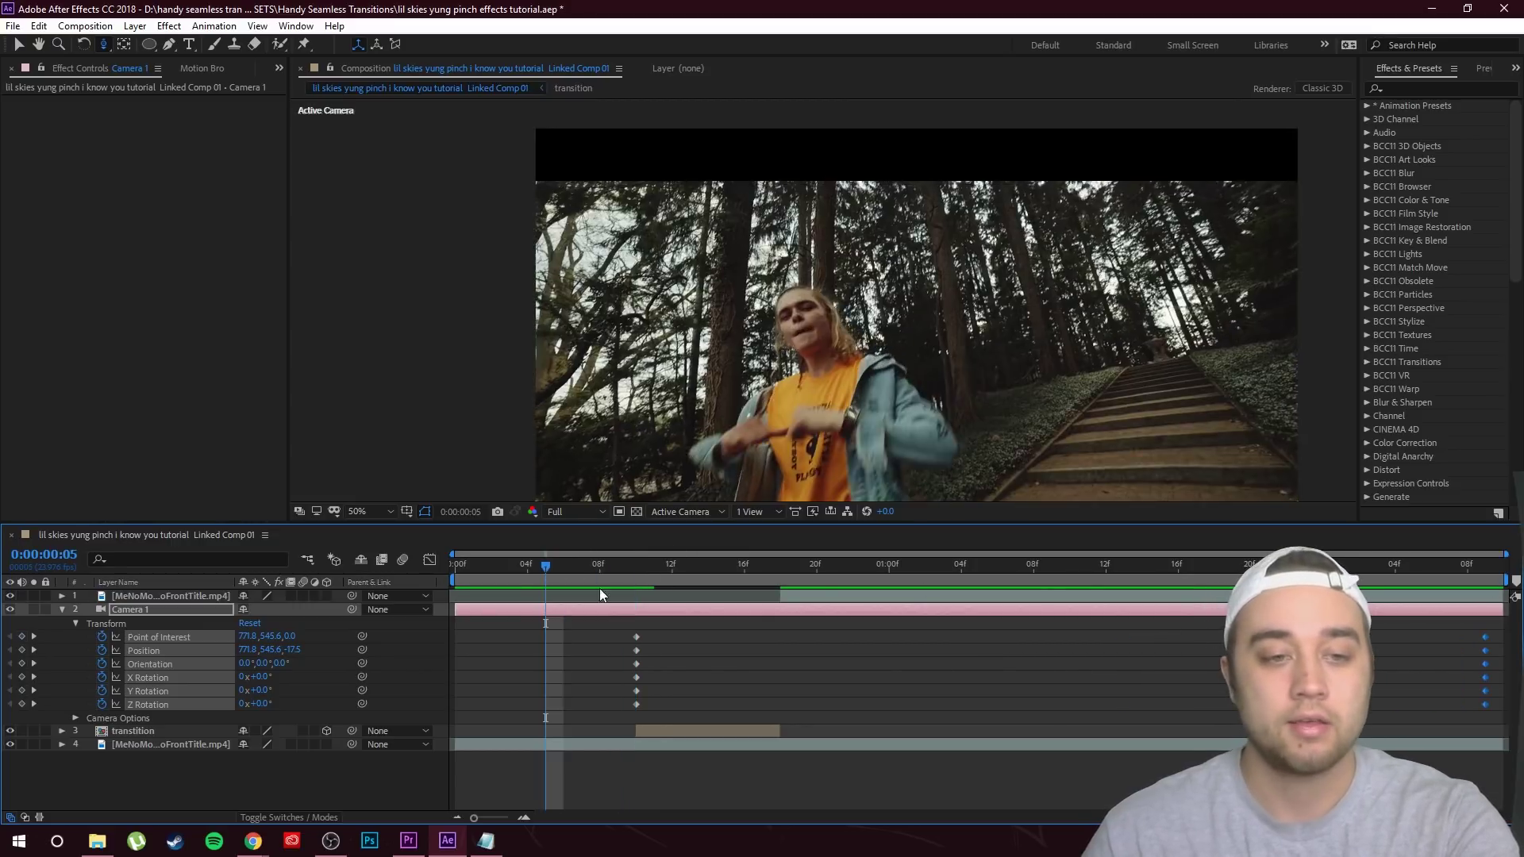
{"action": "key", "text": "space"}
{"action": "key", "text": "space"}
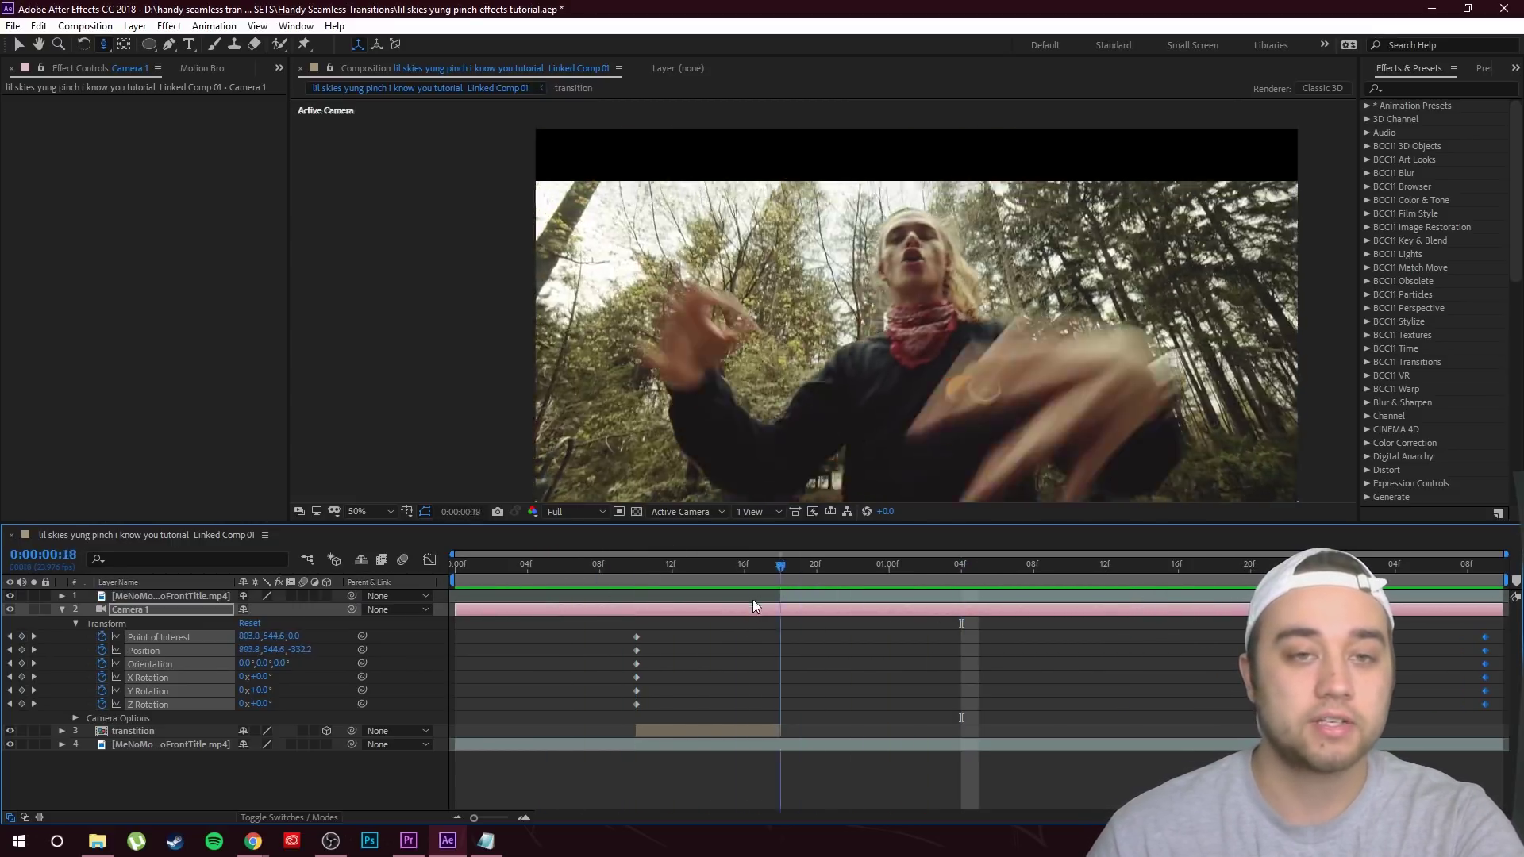
Move the camera's ending keyframes to about 0:00:01:02 and preview the transition
{"action": "left_click_drag", "start_coordinate": [797, 608], "coordinate": [792, 660]}
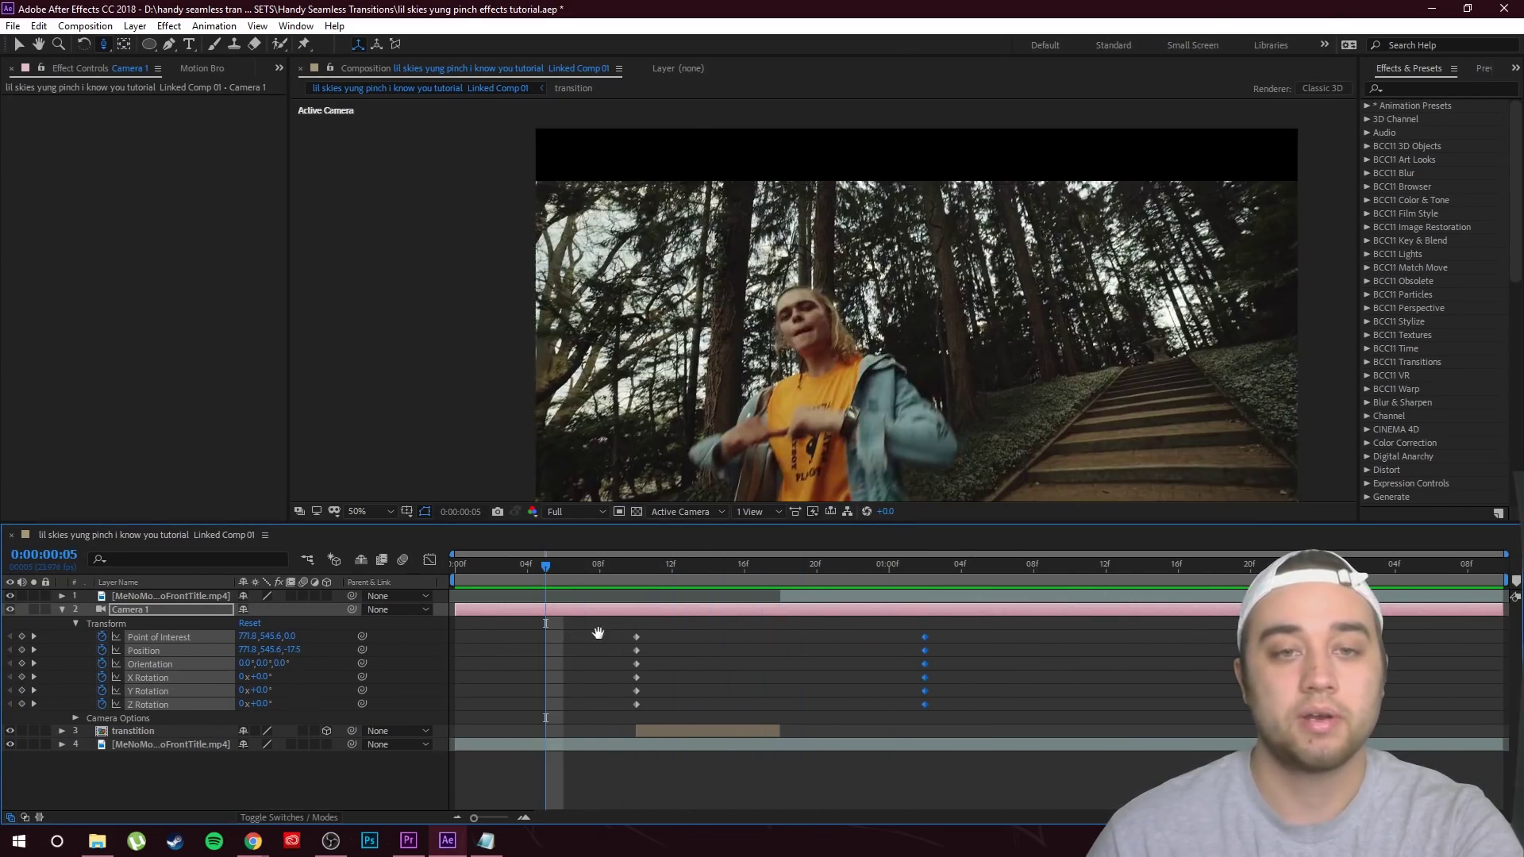
{"action": "key", "text": "space"}
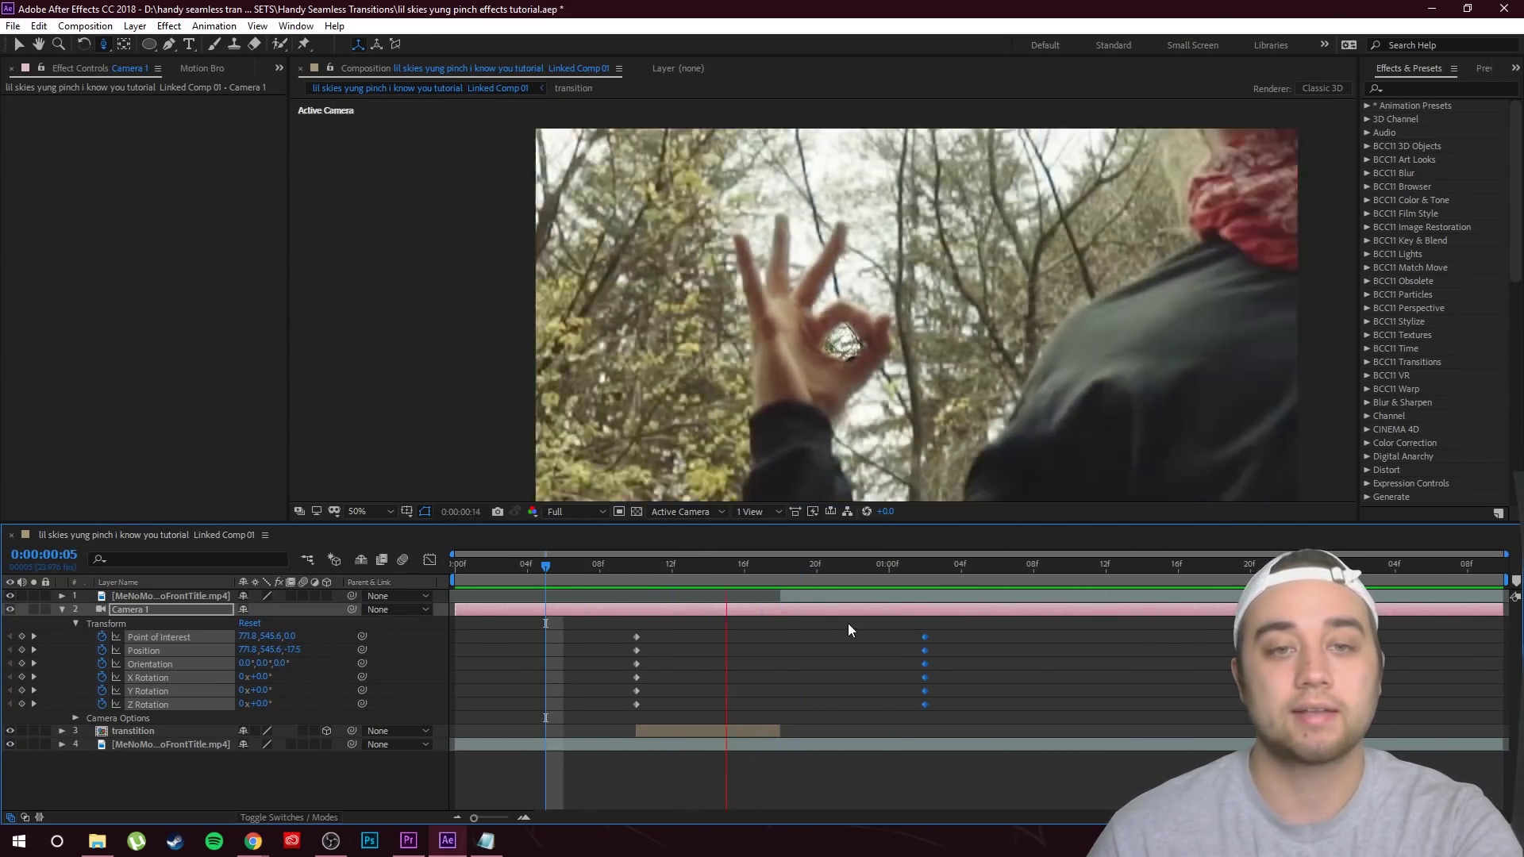
{"action": "left_click_drag", "start_coordinate": [901, 560], "coordinate": [664, 795]}
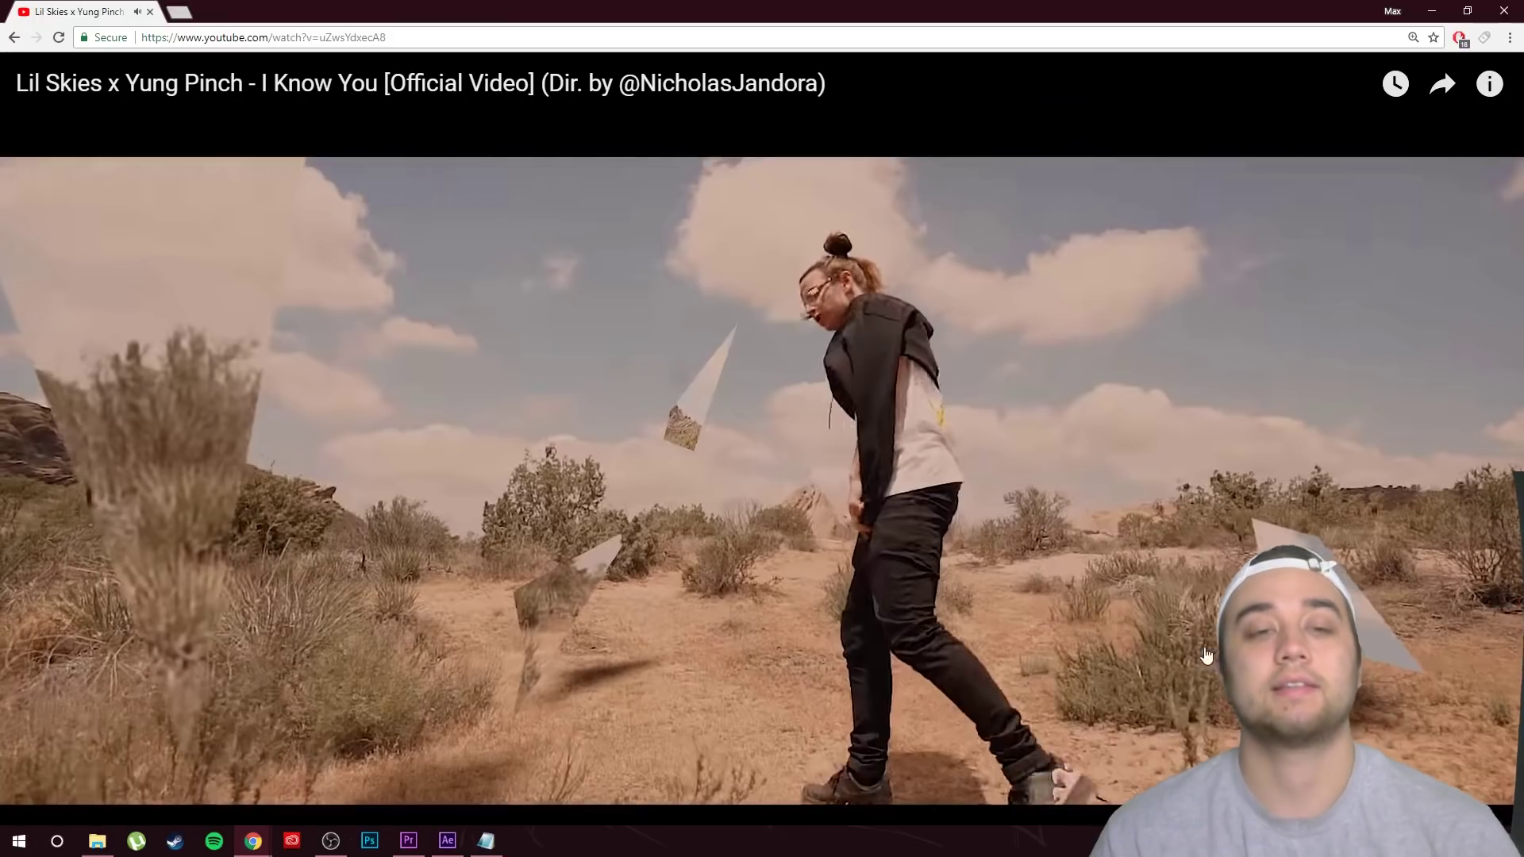
Examine the floating mirror-shard shot around 1:44 of the Lil Skies x Yung Pinch YouTube video in full screen, and return to After Effects
{"action": "key", "text": "Escape"}
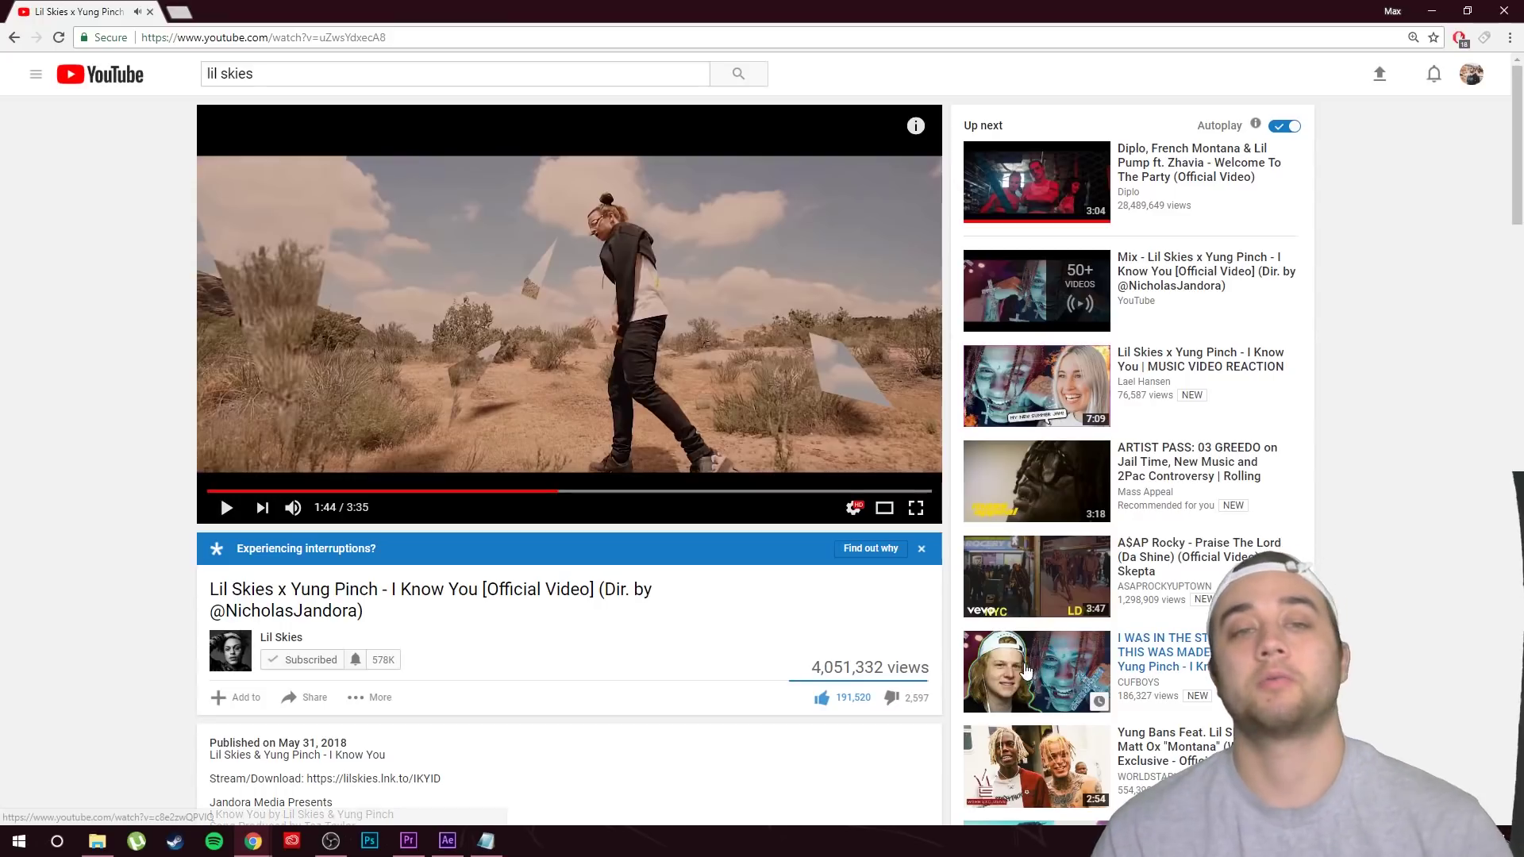
{"action": "left_click", "coordinate": [916, 507]}
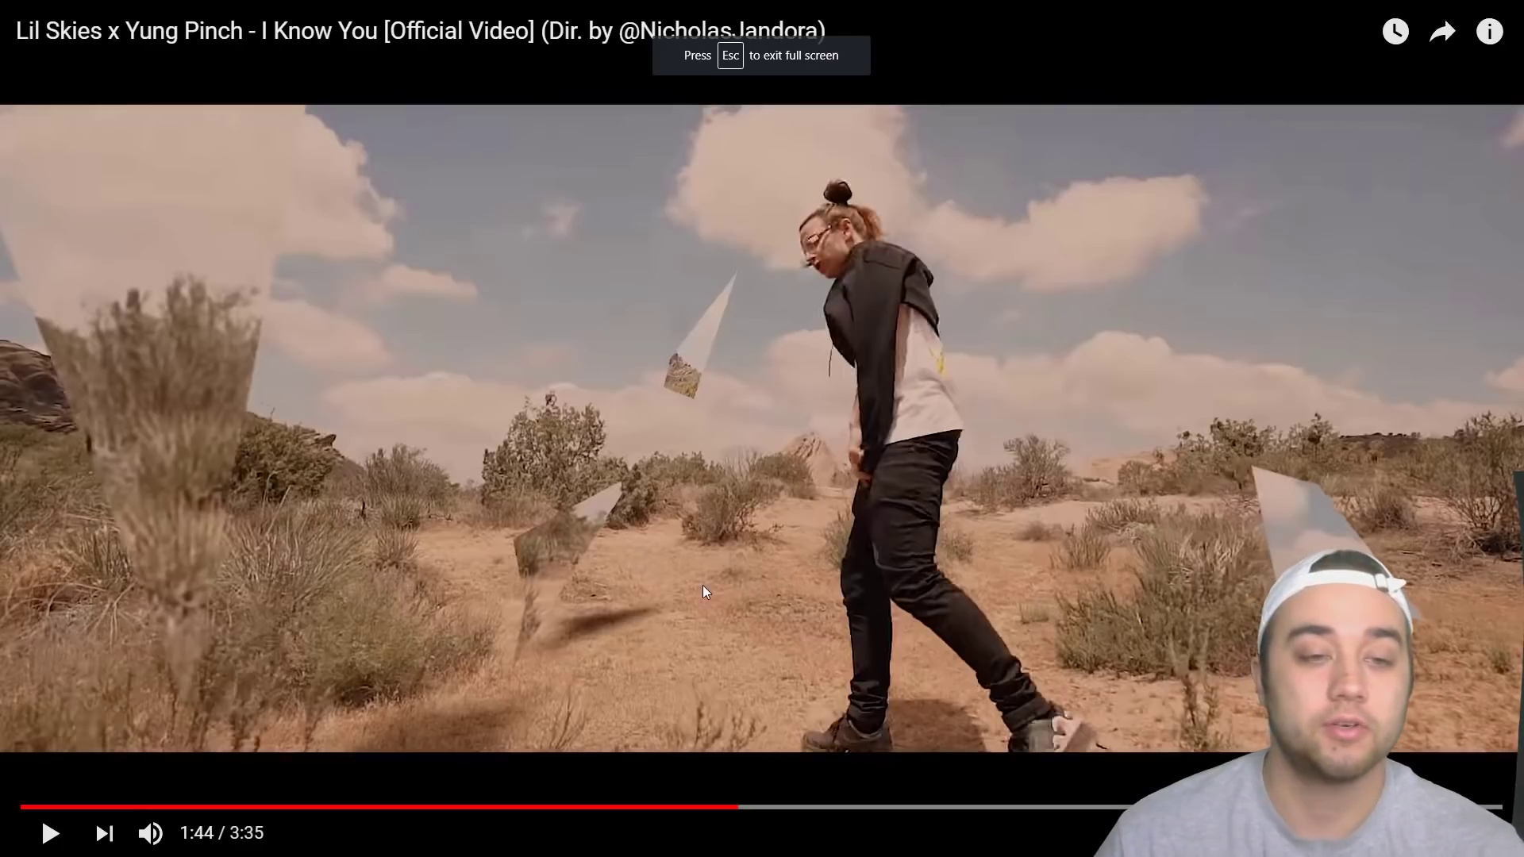
{"action": "key", "text": "comma"}
{"action": "key", "text": "comma"}
{"action": "key", "text": "comma"}
{"action": "key", "text": "comma"}
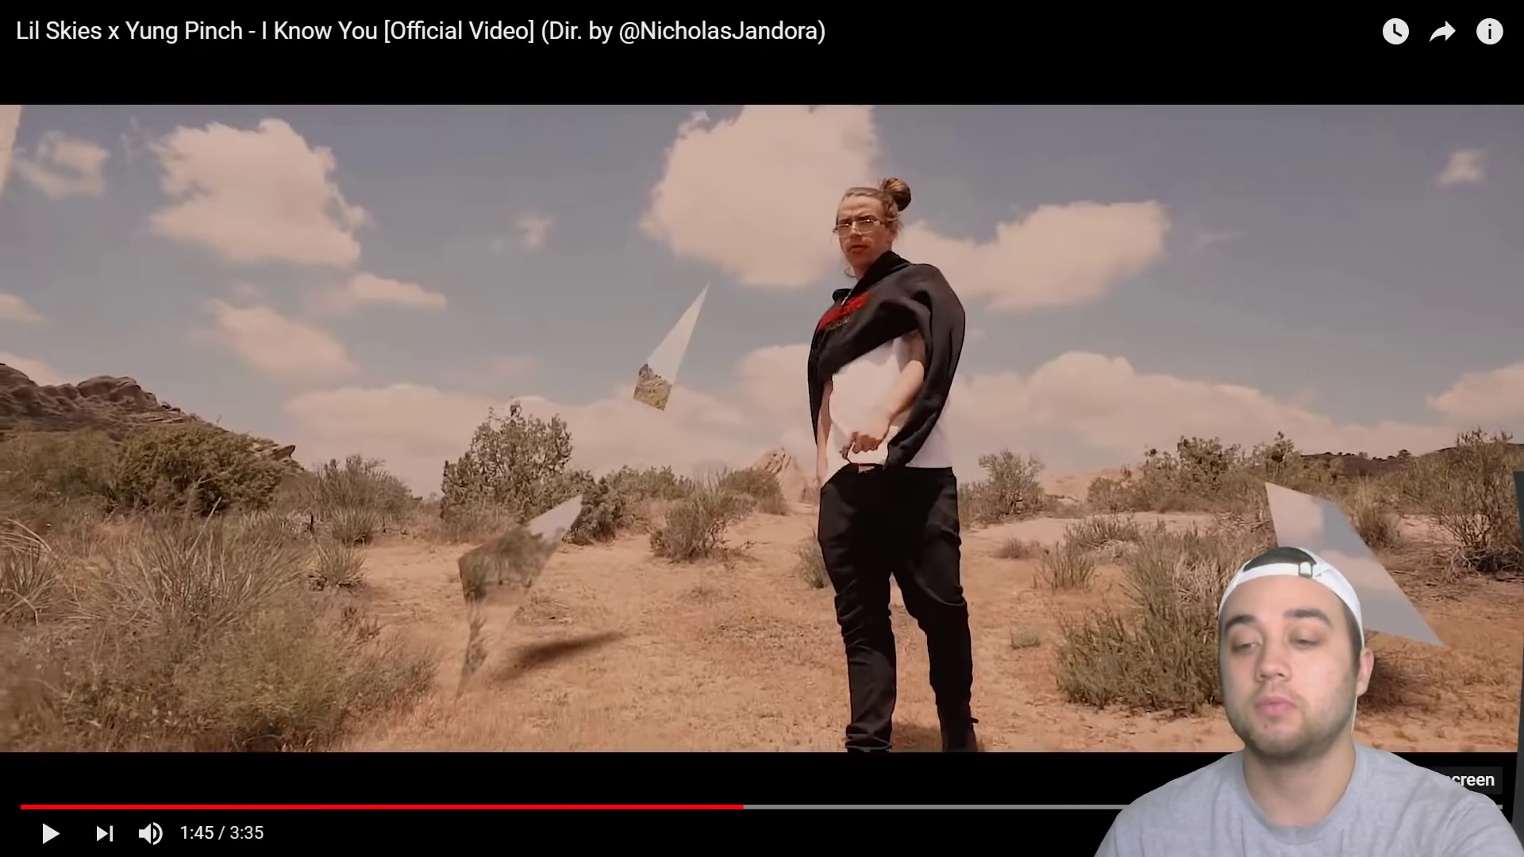
{"action": "key", "text": "Escape"}
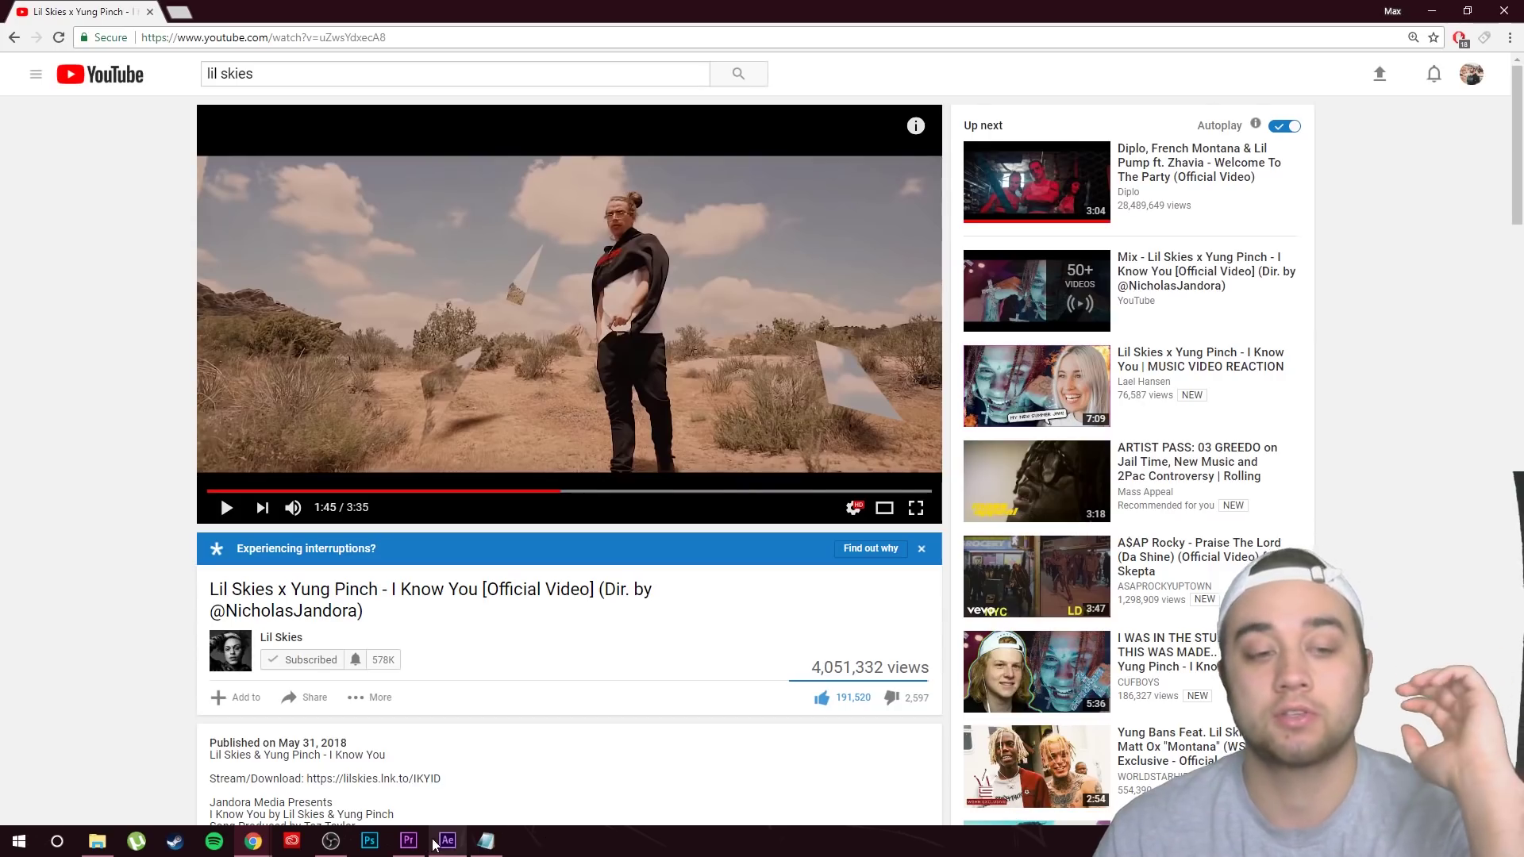
{"action": "left_click", "coordinate": [447, 841]}
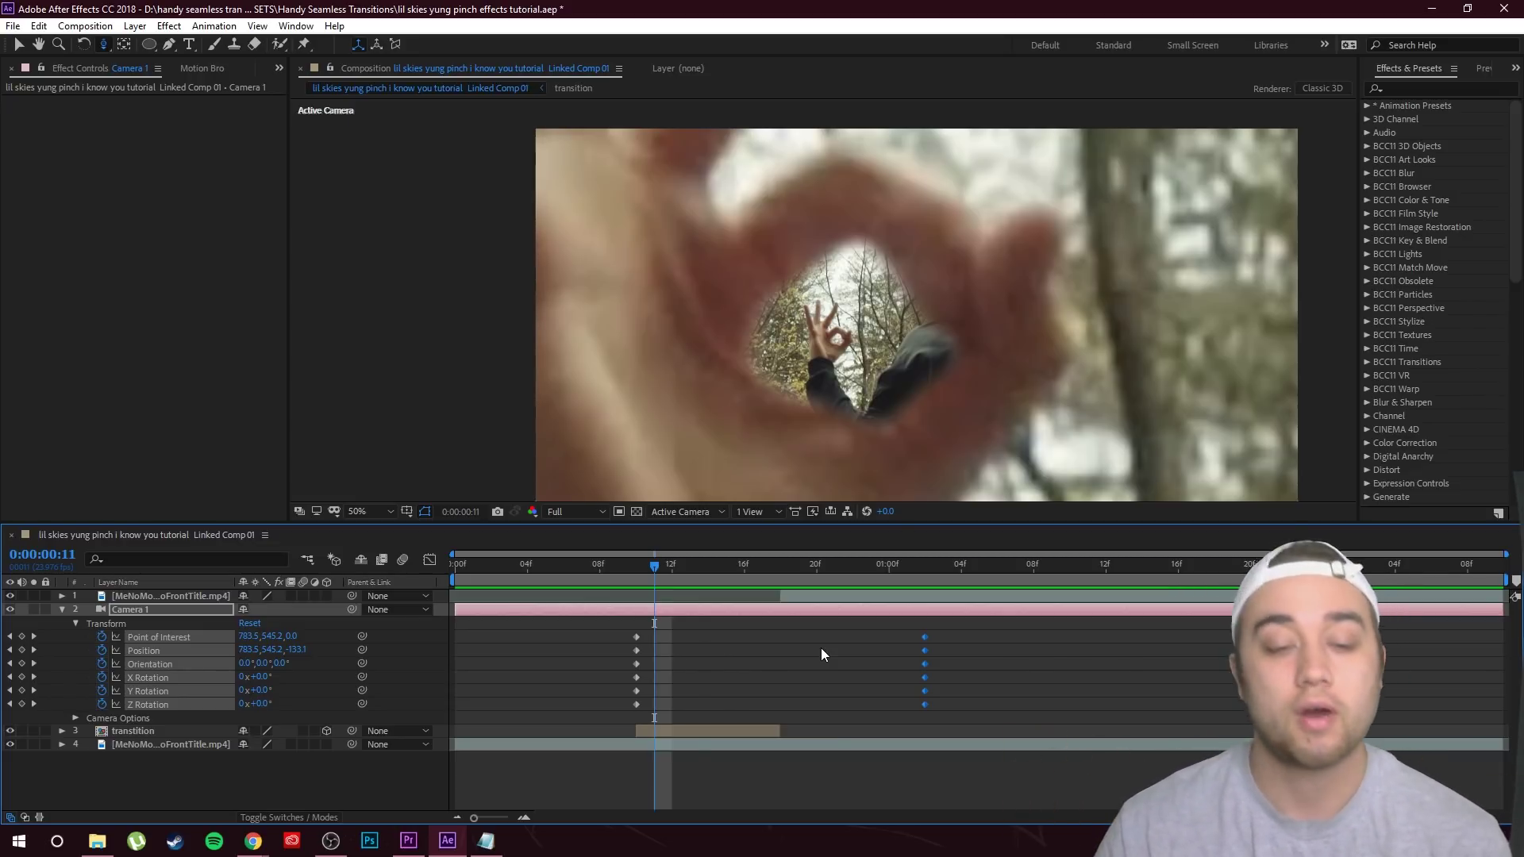
Switch to Premiere Pro and save the project
{"action": "left_click", "coordinate": [407, 840]}
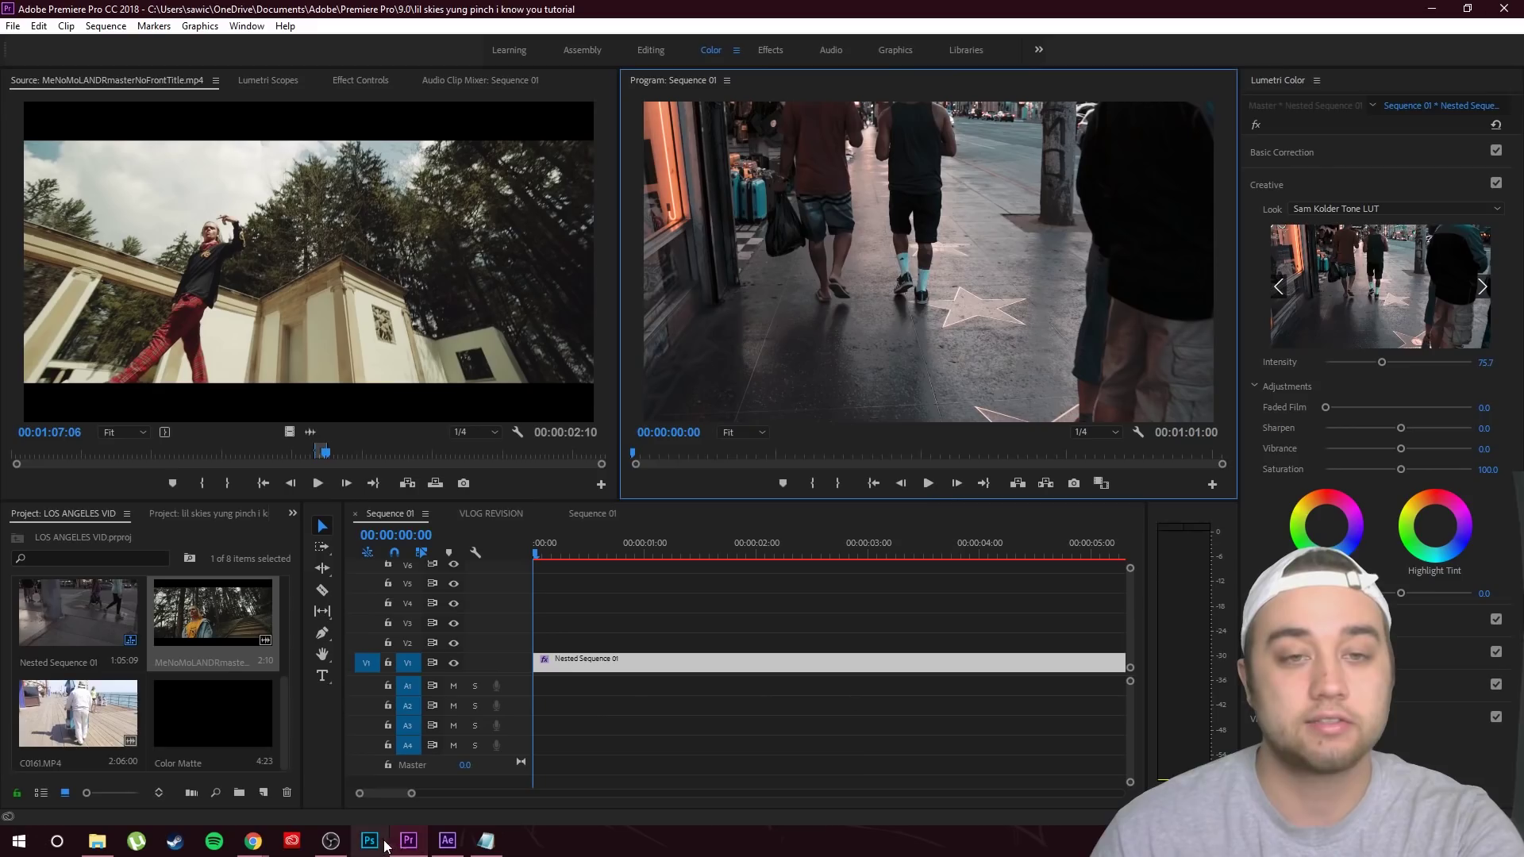
{"action": "left_click", "coordinate": [722, 620]}
{"action": "key", "text": "ctrl+s"}
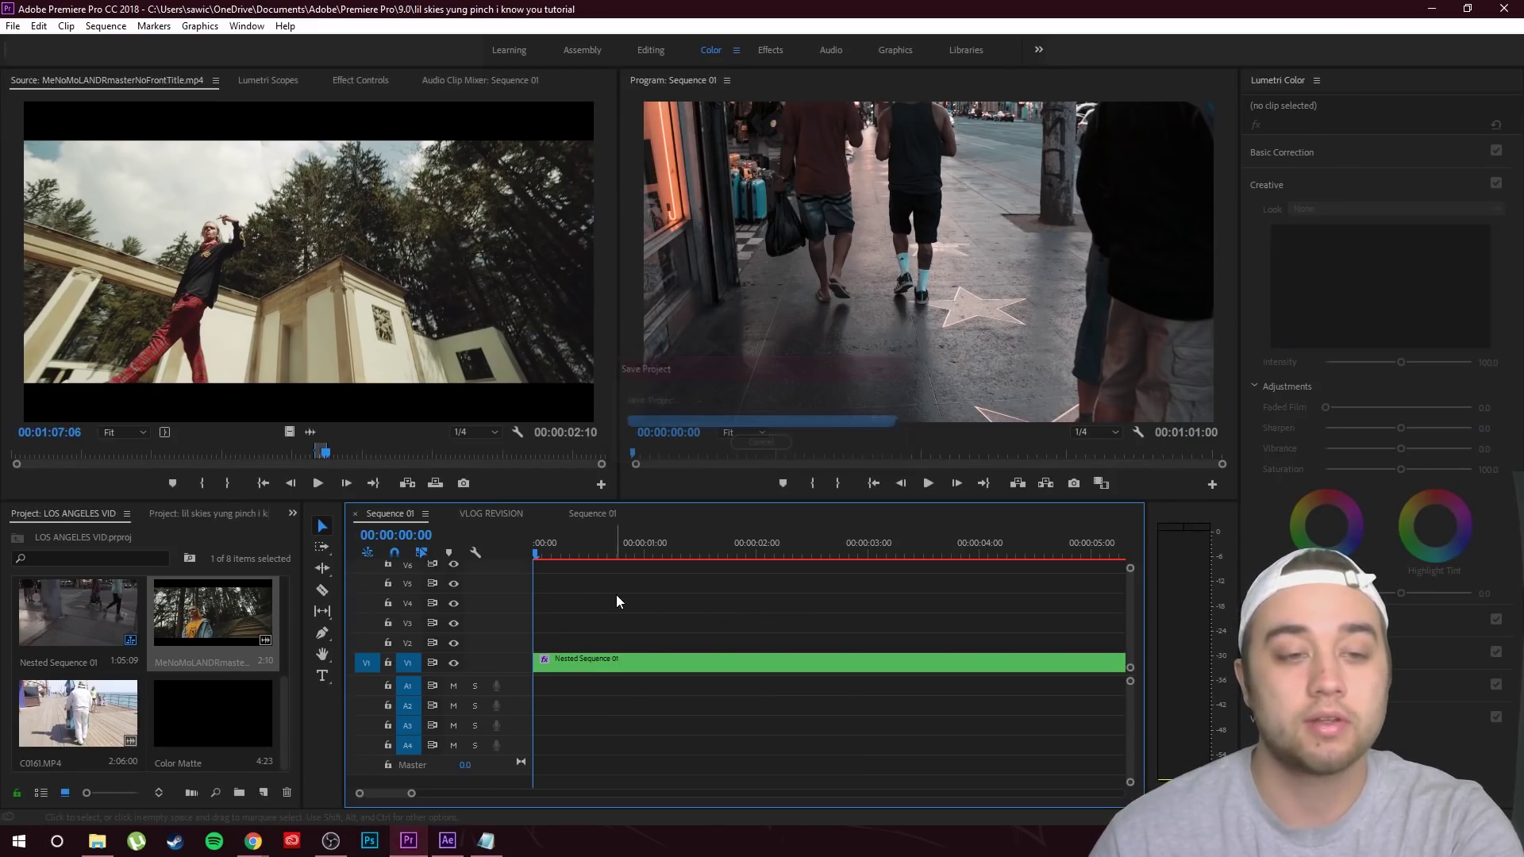
Play and scrub through the opening seconds of the Sequence 02.mp4 clip in Sequence 01
{"action": "scroll", "coordinate": [665, 609], "scroll_direction": "down", "scroll_amount": 5}
{"action": "left_click_drag", "start_coordinate": [536, 557], "coordinate": [688, 586]}
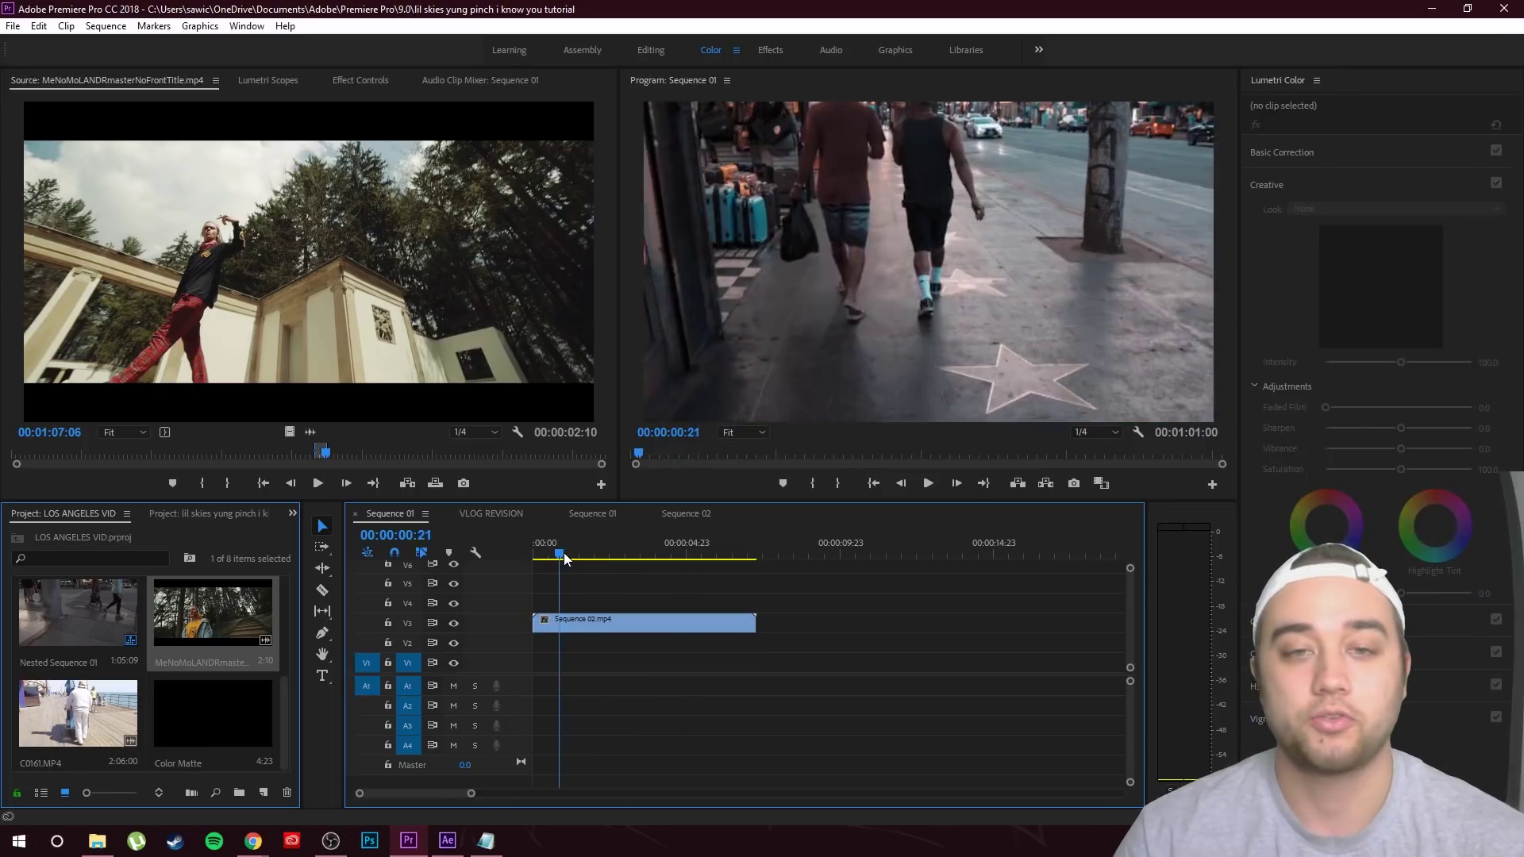
{"action": "left_click_drag", "start_coordinate": [561, 555], "coordinate": [533, 571]}
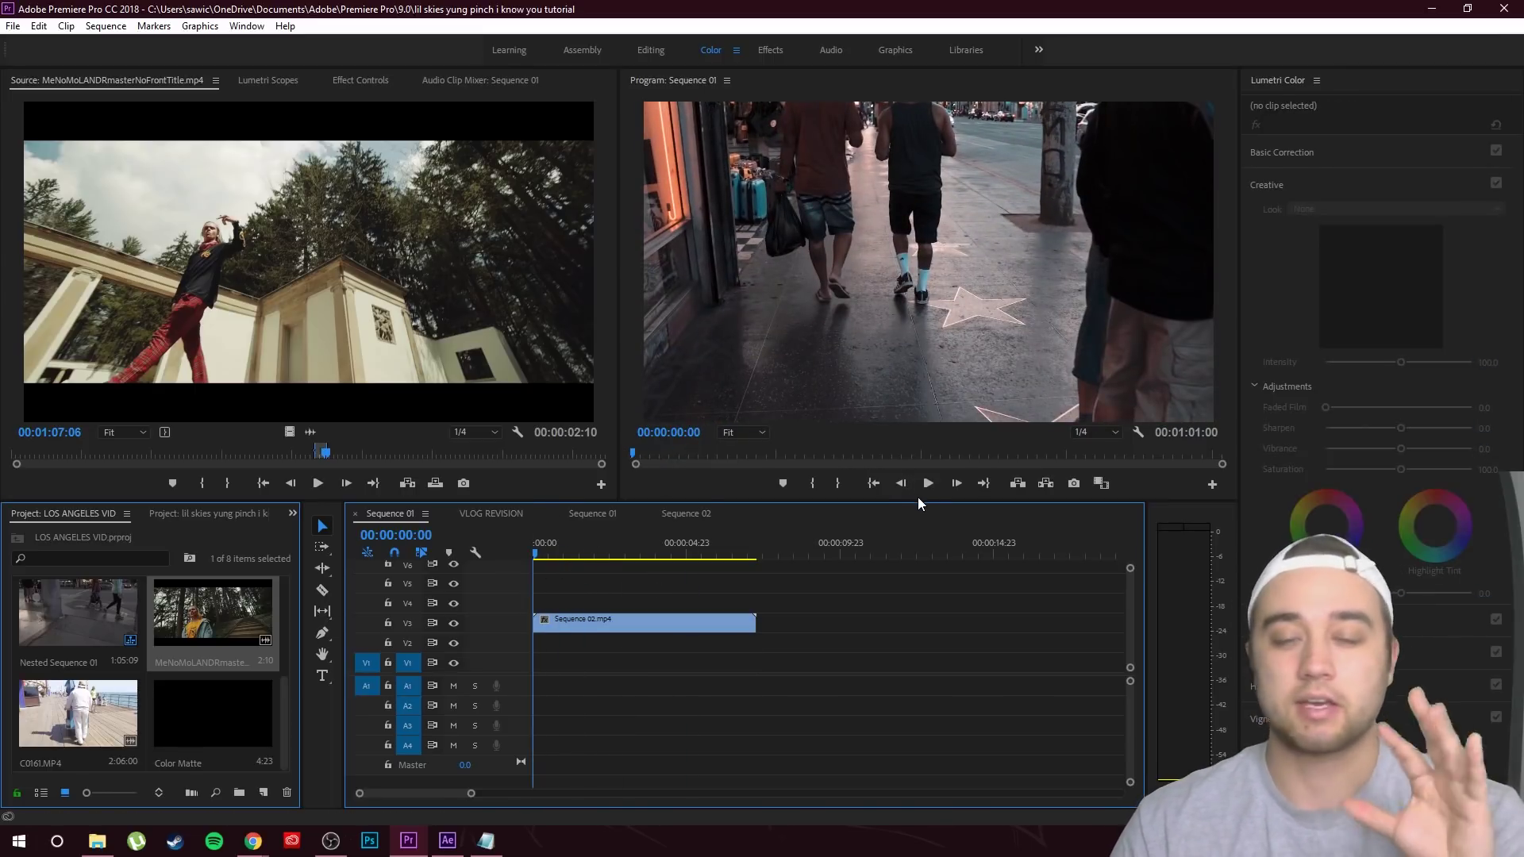
{"action": "left_click", "coordinate": [927, 484]}
{"action": "left_click", "coordinate": [565, 555]}
{"action": "left_click_drag", "start_coordinate": [565, 563], "coordinate": [592, 584]}
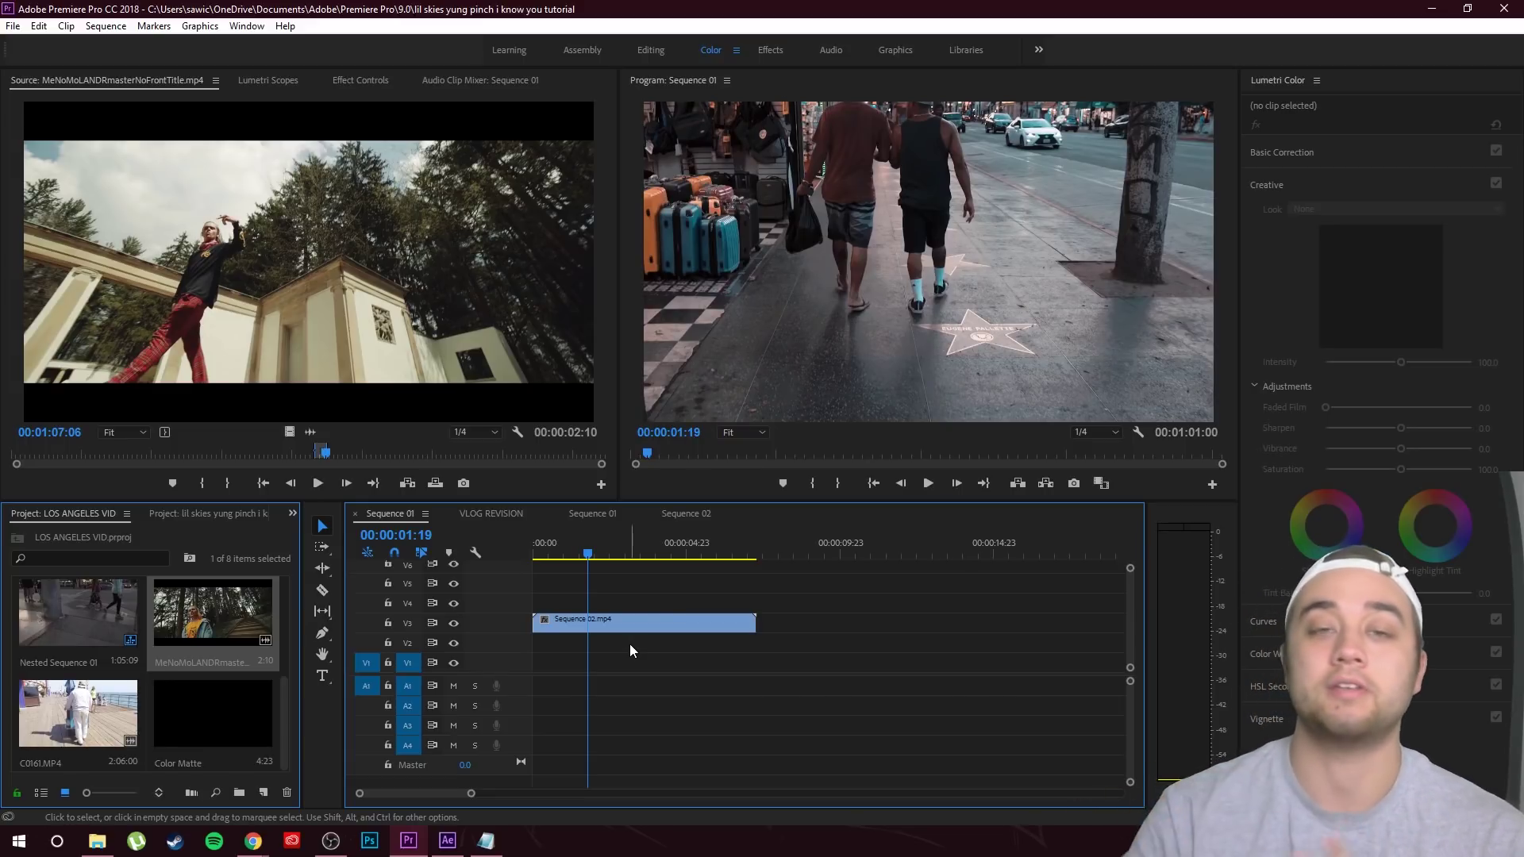
Replace the Sequence 02.mp4 clip with a linked After Effects composition and go to the new composition's start
{"action": "right_click", "coordinate": [697, 610]}
{"action": "right_click", "coordinate": [673, 639]}
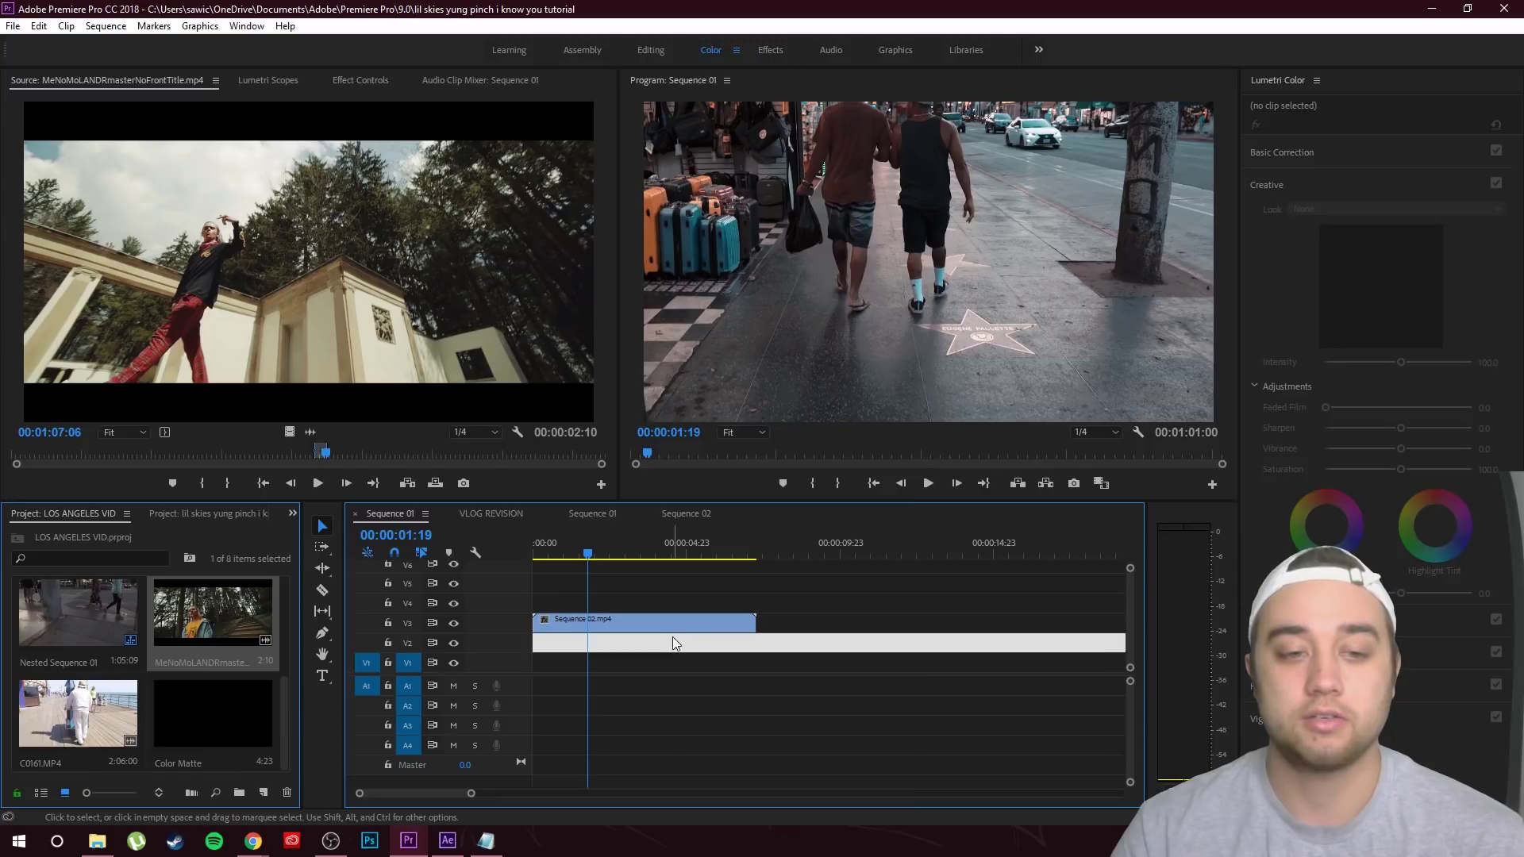
{"action": "right_click", "coordinate": [673, 640]}
{"action": "left_click", "coordinate": [765, 254]}
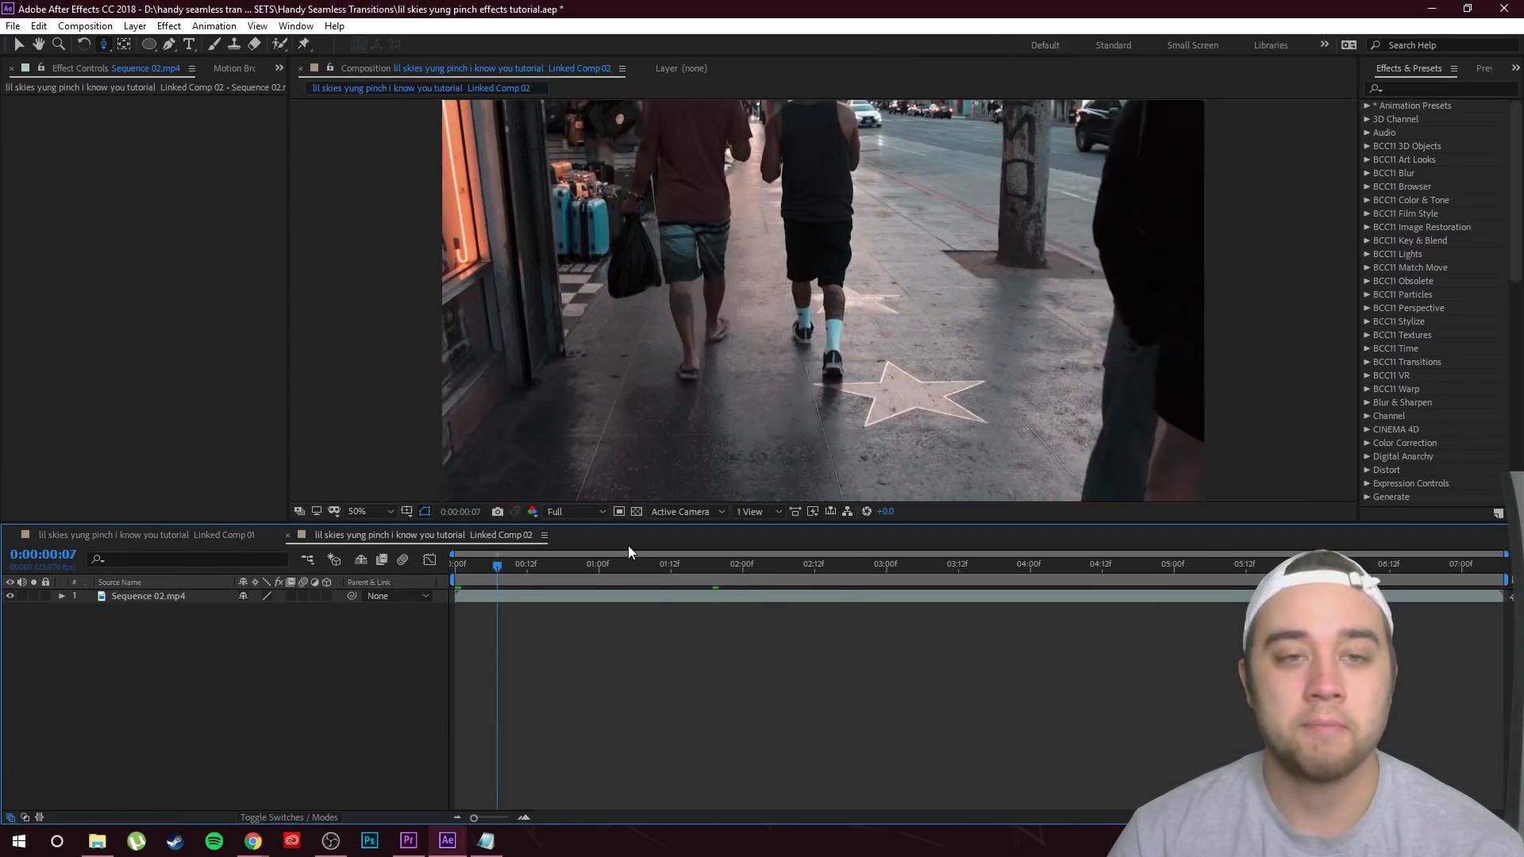
{"action": "left_click_drag", "start_coordinate": [629, 556], "coordinate": [448, 565]}
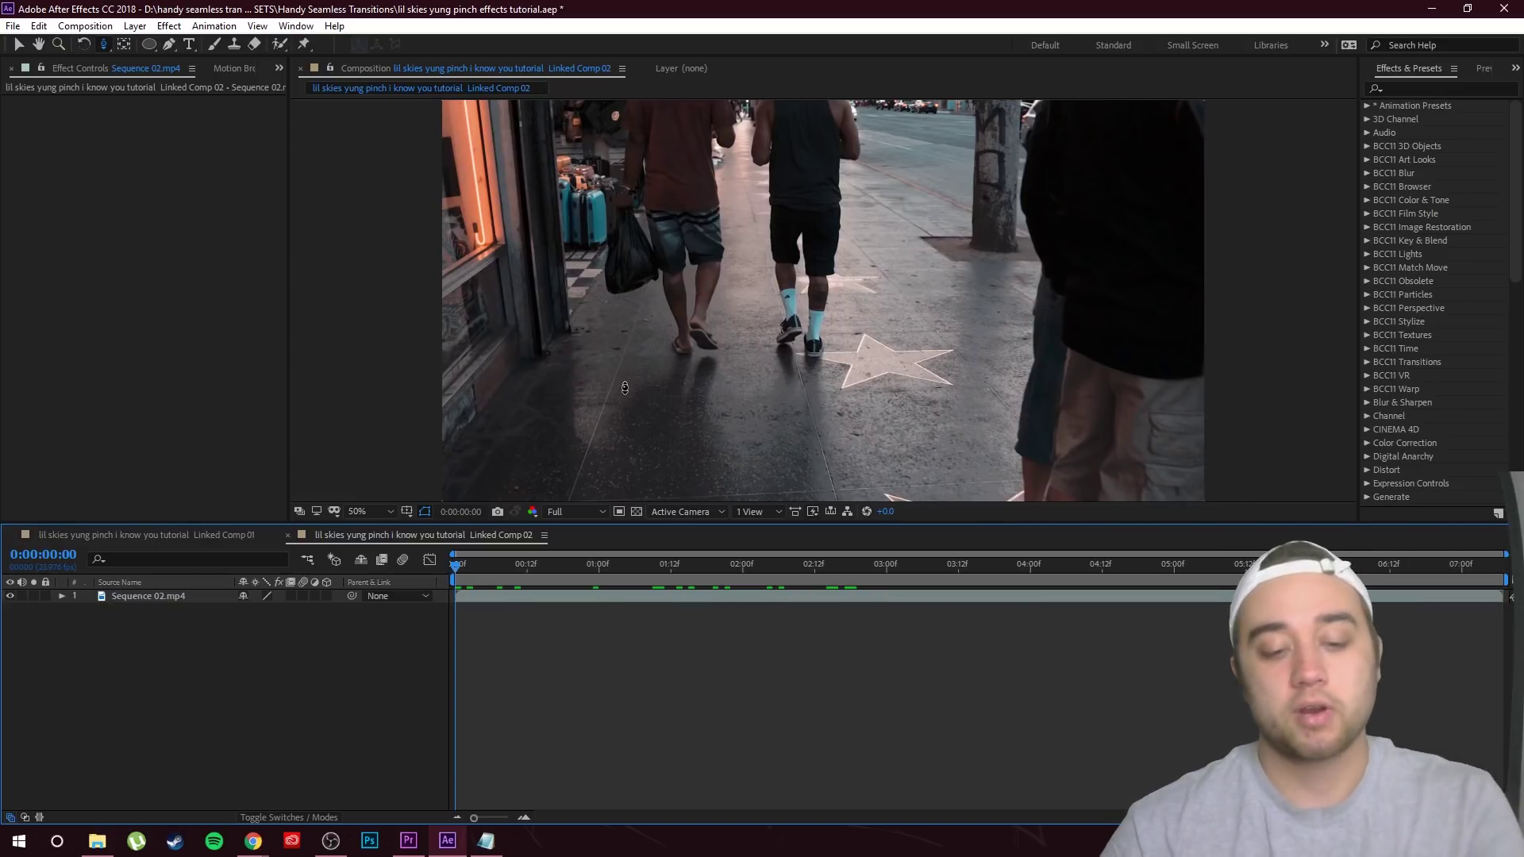
Move the current time to 0:00:00:14 in Linked Comp 02, with the Selection tool active and the whole frame in view
{"action": "scroll", "coordinate": [663, 354], "scroll_direction": "down", "scroll_amount": 2}
{"action": "scroll", "coordinate": [684, 353], "scroll_direction": "up", "scroll_amount": 2}
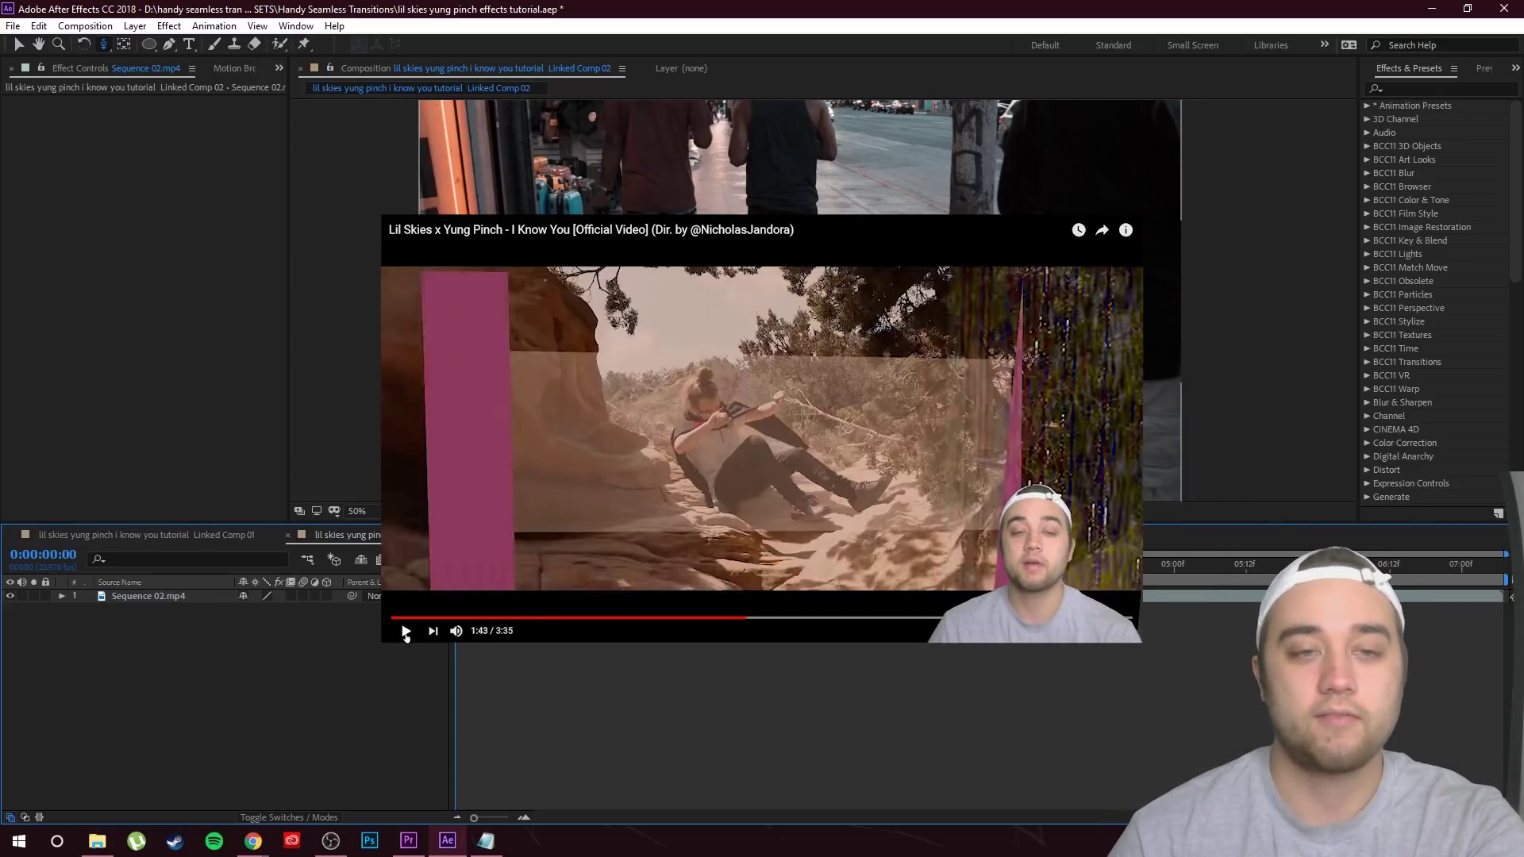
{"action": "scroll", "coordinate": [792, 349], "scroll_direction": "down", "scroll_amount": 2}
{"action": "left_click", "coordinate": [792, 349]}
{"action": "key", "text": "v"}
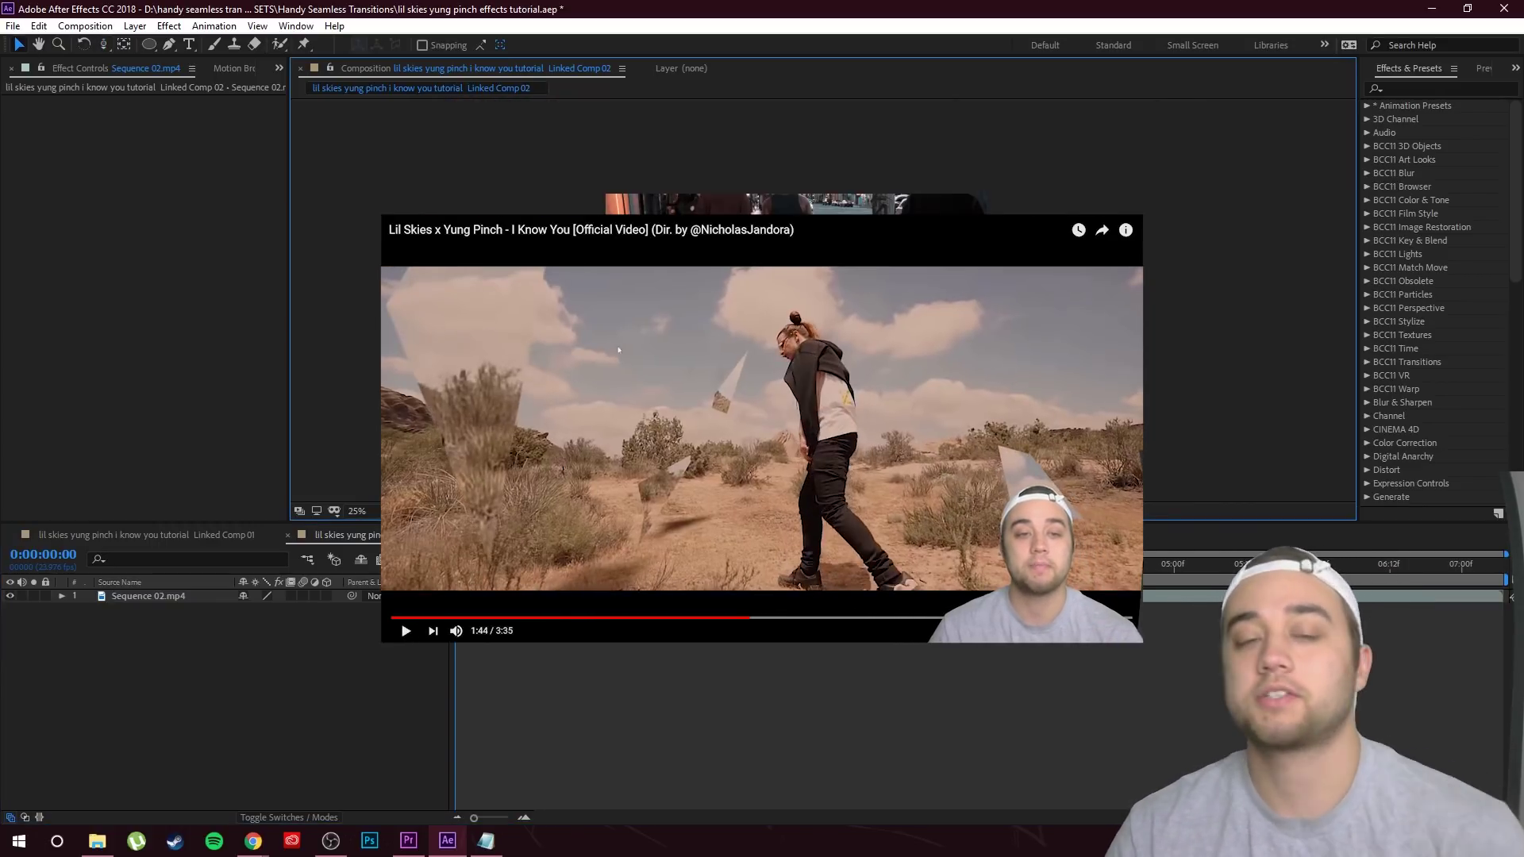
{"action": "left_click_drag", "start_coordinate": [458, 565], "coordinate": [551, 561]}
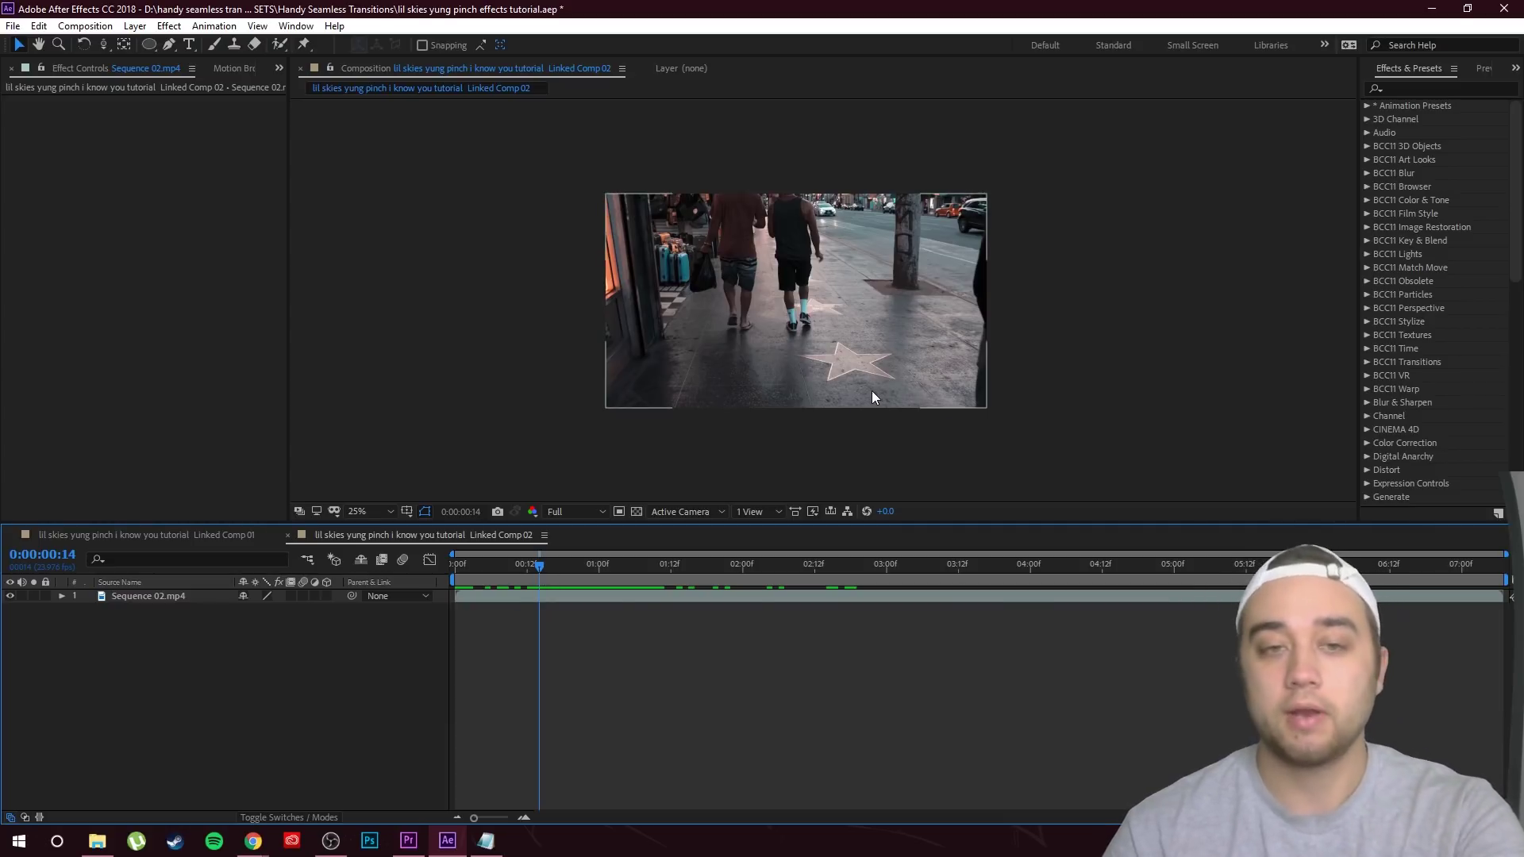
{"action": "scroll", "coordinate": [871, 391], "scroll_direction": "up", "scroll_amount": 3}
{"action": "scroll", "coordinate": [840, 315], "scroll_direction": "down", "scroll_amount": 1}
{"action": "scroll", "coordinate": [823, 350], "scroll_direction": "down", "scroll_amount": 4}
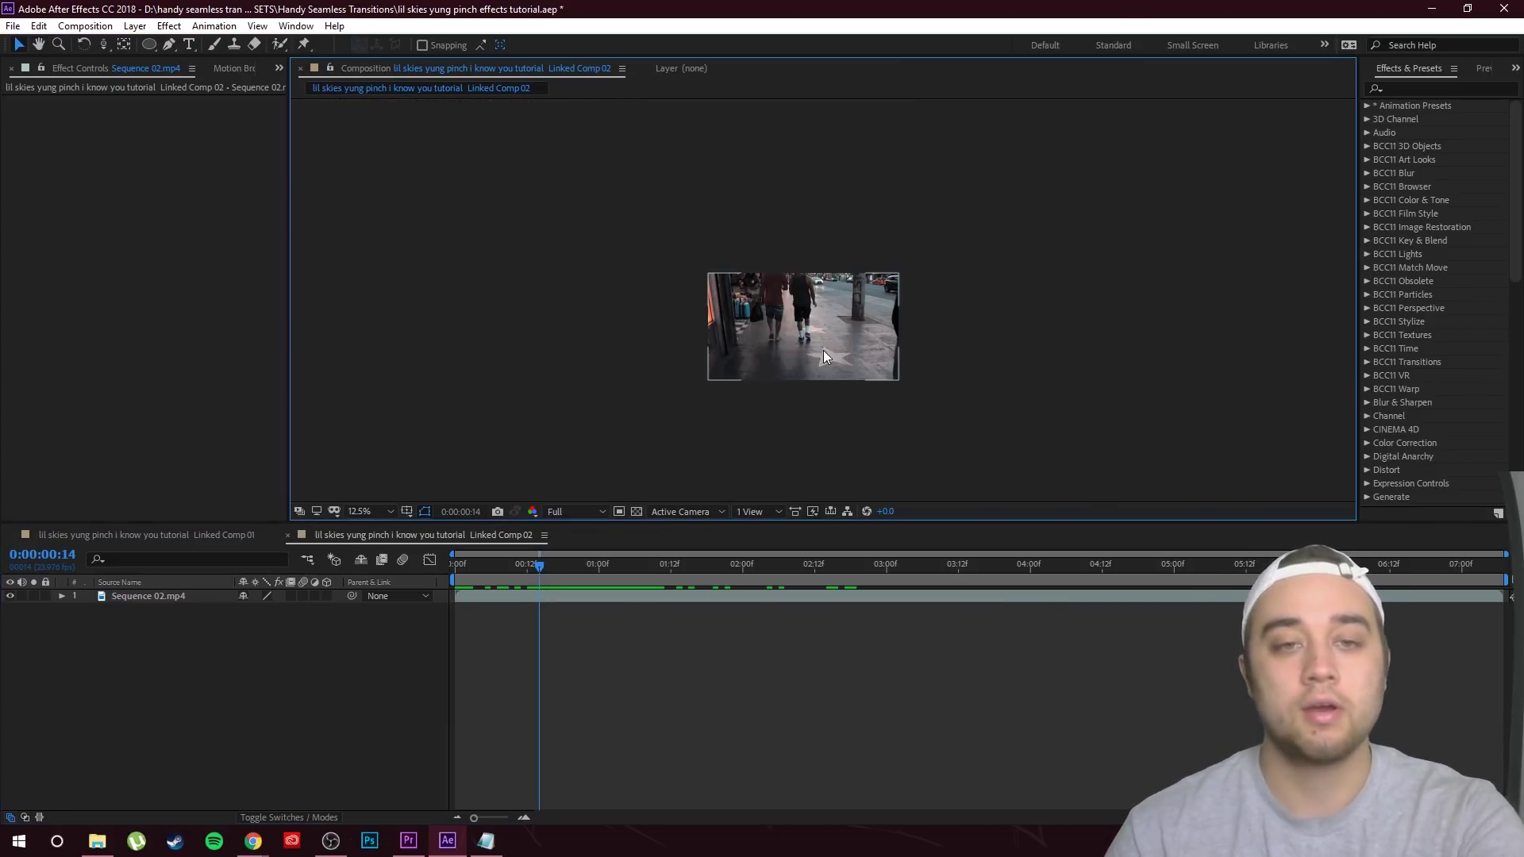
{"action": "scroll", "coordinate": [821, 346], "scroll_direction": "up", "scroll_amount": 2}
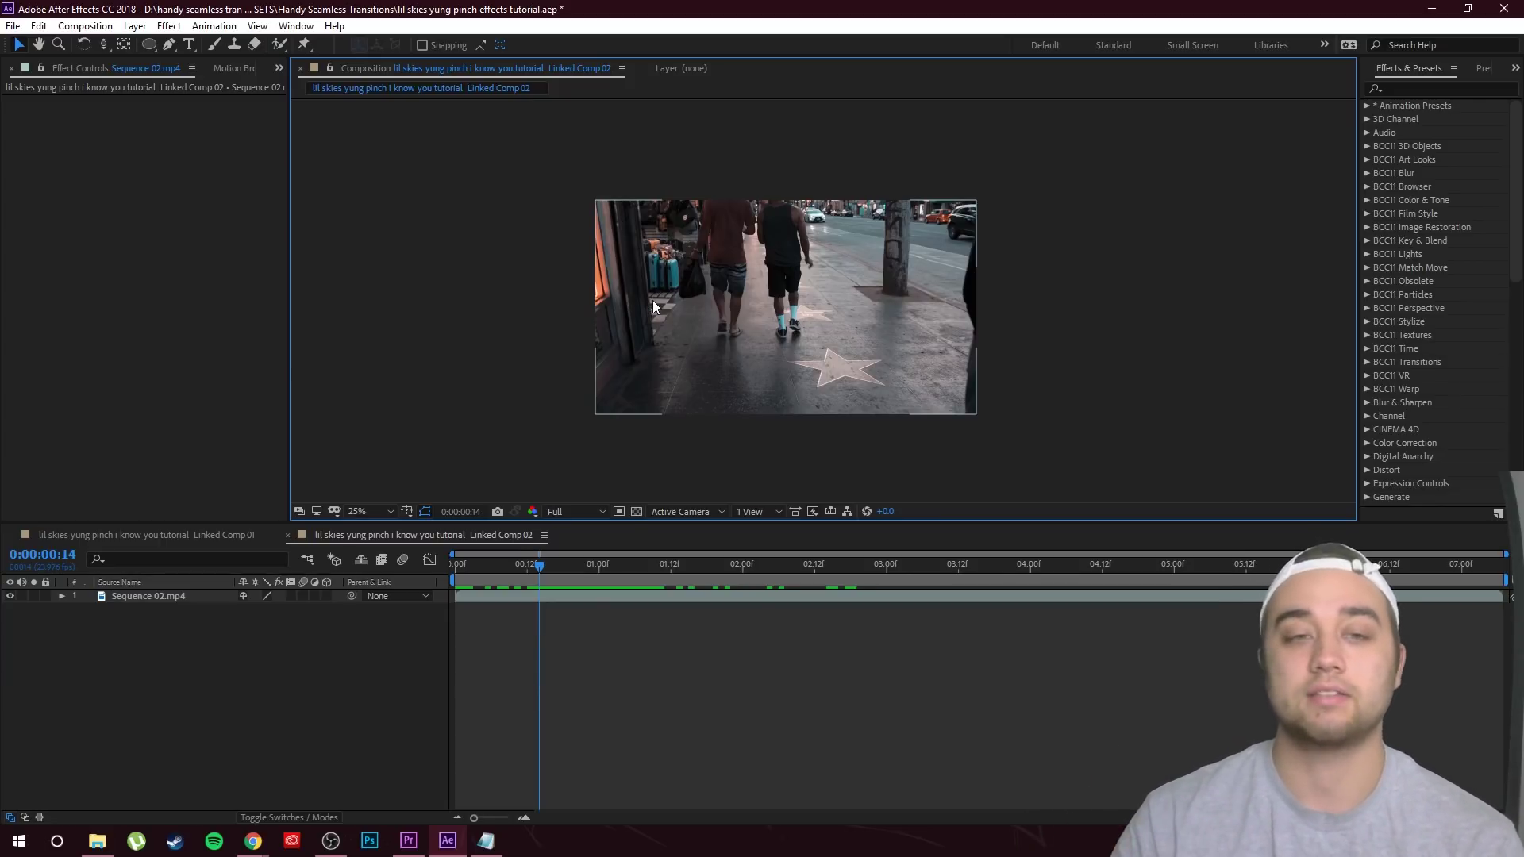
Duplicate the Sequence 02.mp4 layer and trace a closed Pen tool mask around the nearest sidewalk star on the upper copy
{"action": "left_click", "coordinate": [170, 600]}
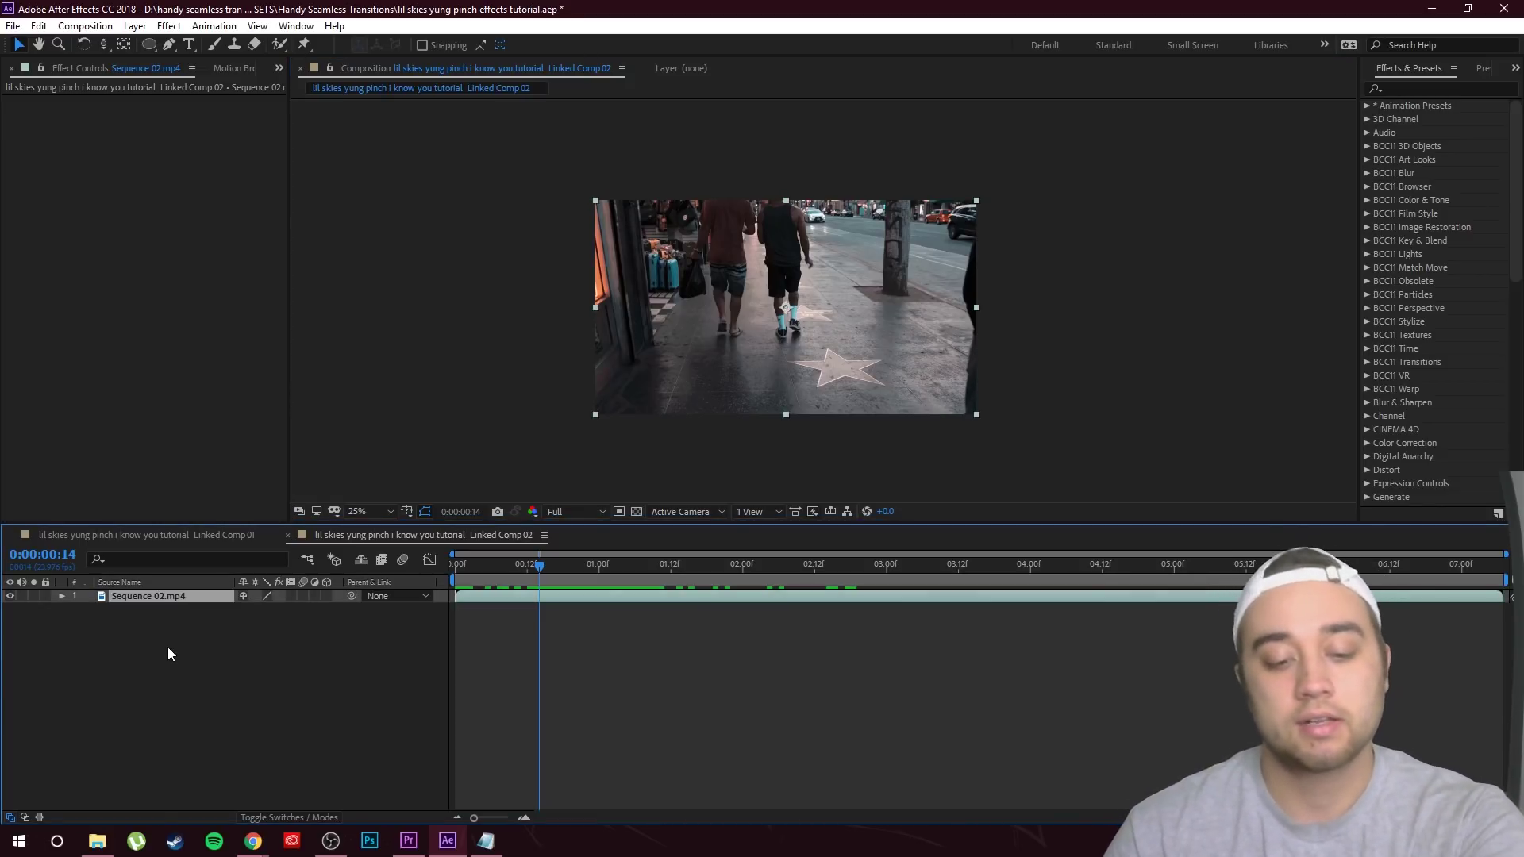
{"action": "key", "text": "ctrl+d"}
{"action": "left_click", "coordinate": [168, 45]}
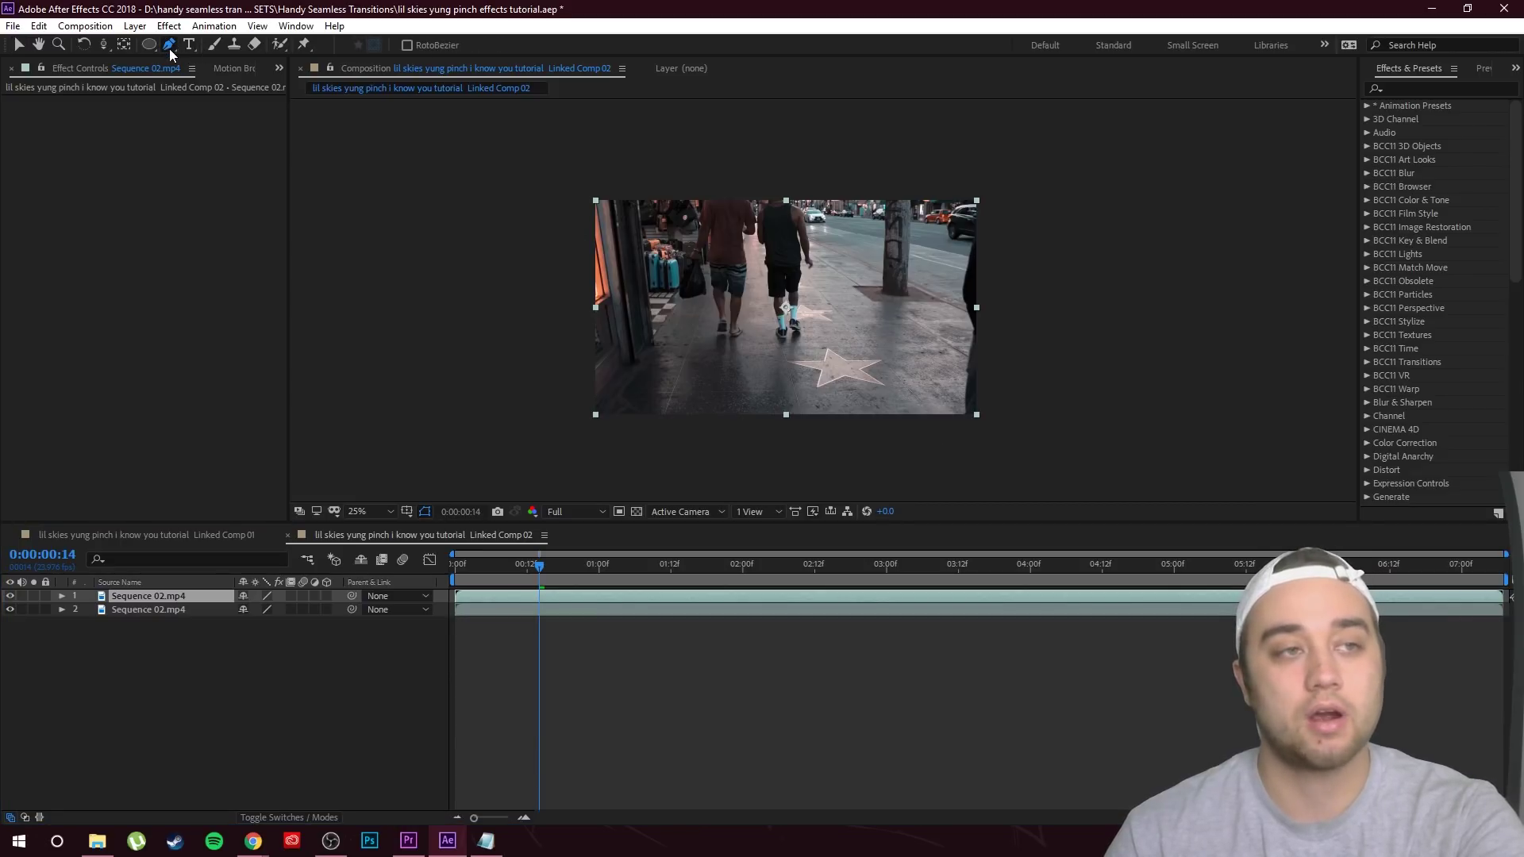
{"action": "scroll", "coordinate": [808, 379], "scroll_direction": "up", "scroll_amount": 4}
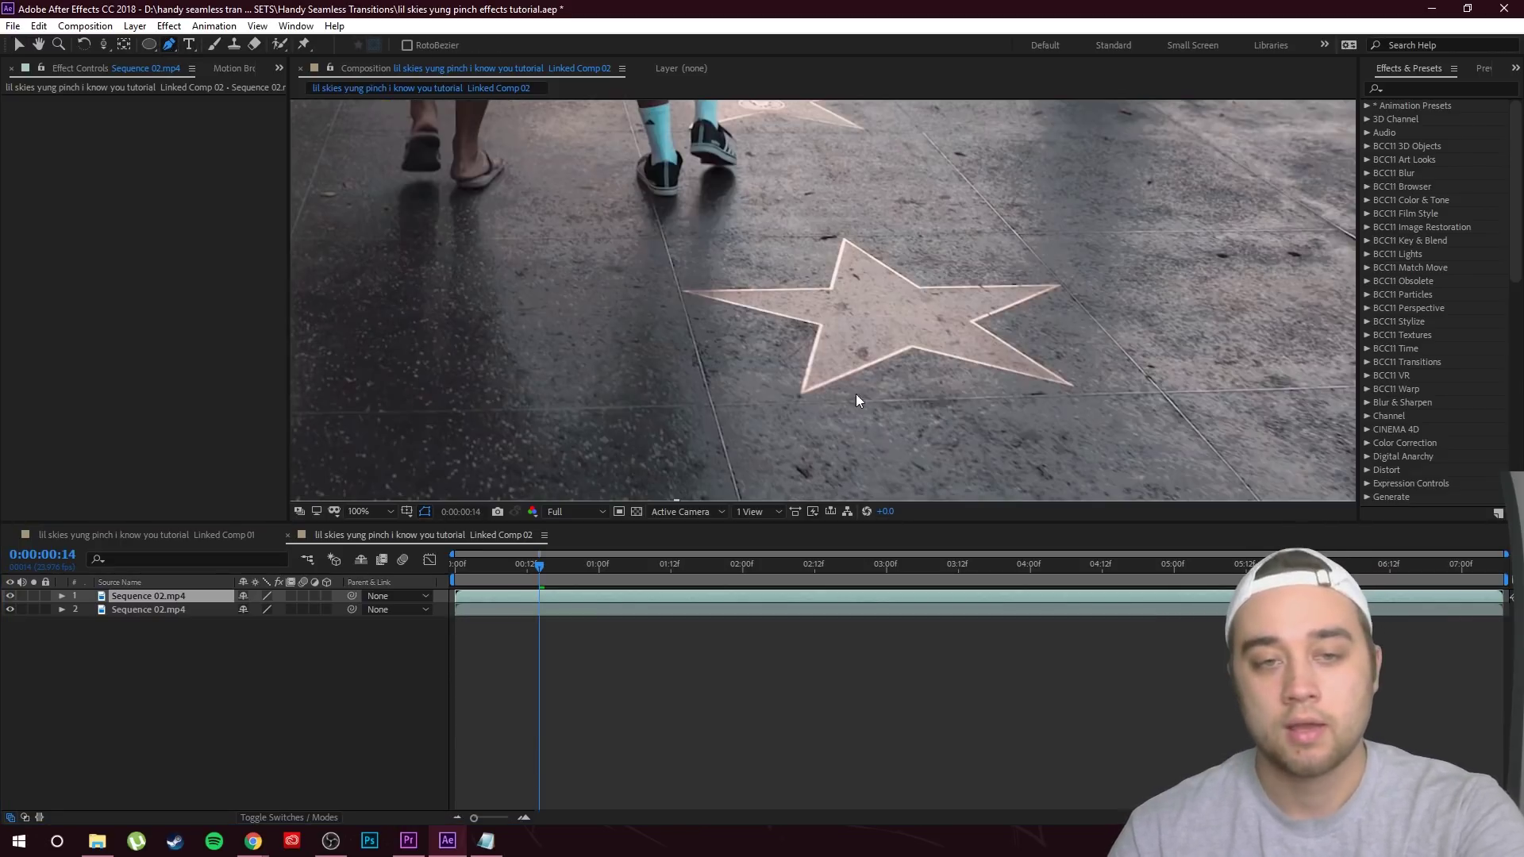
{"action": "left_click", "coordinate": [818, 325]}
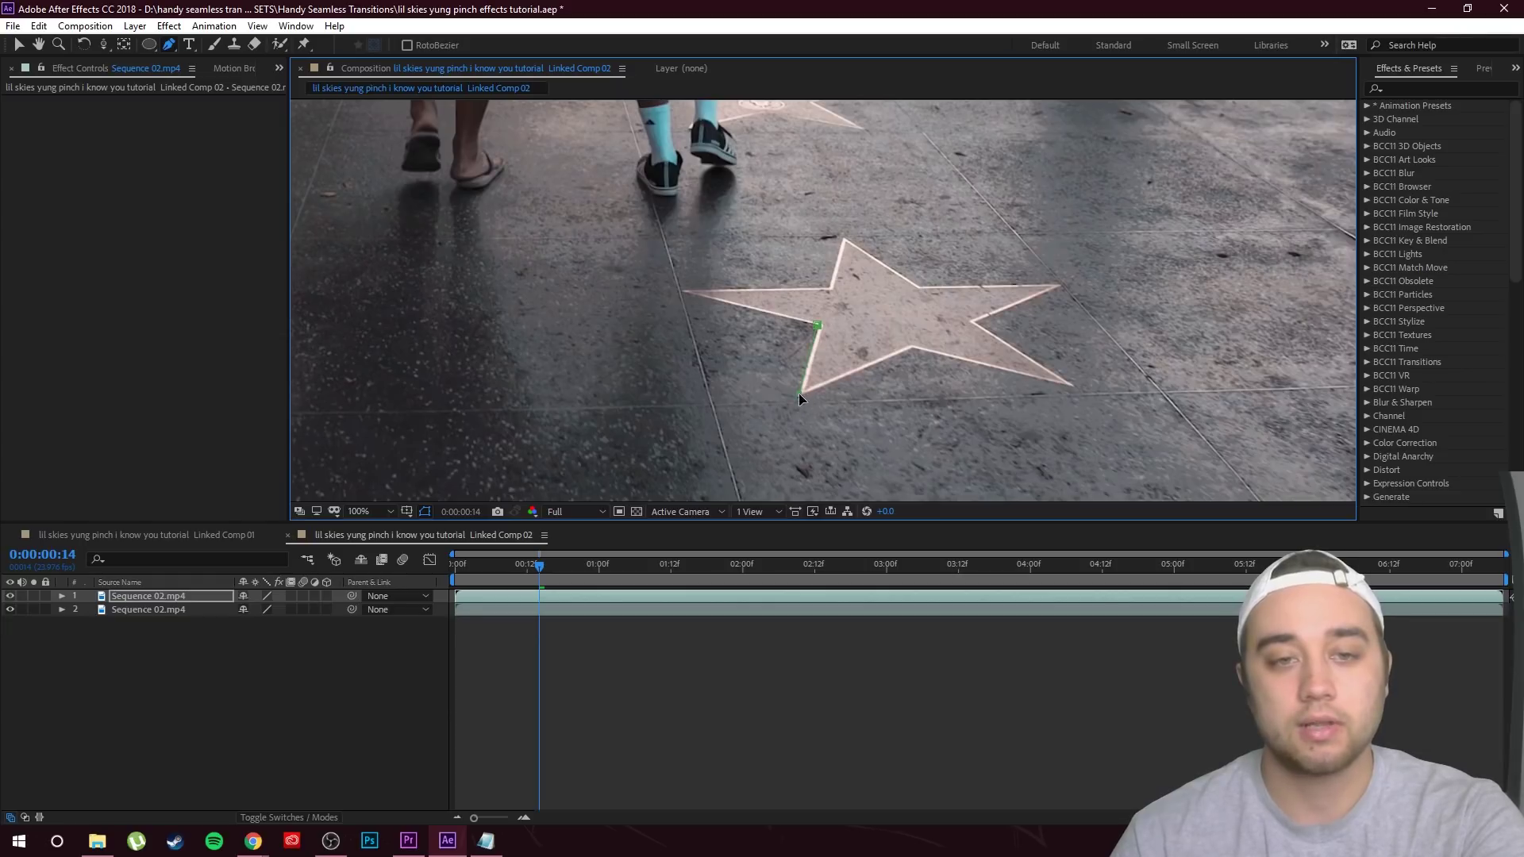
{"action": "scroll", "coordinate": [851, 385], "scroll_direction": "down", "scroll_amount": 4}
{"action": "scroll", "coordinate": [845, 385], "scroll_direction": "up", "scroll_amount": 2}
{"action": "scroll", "coordinate": [846, 384], "scroll_direction": "down", "scroll_amount": 2}
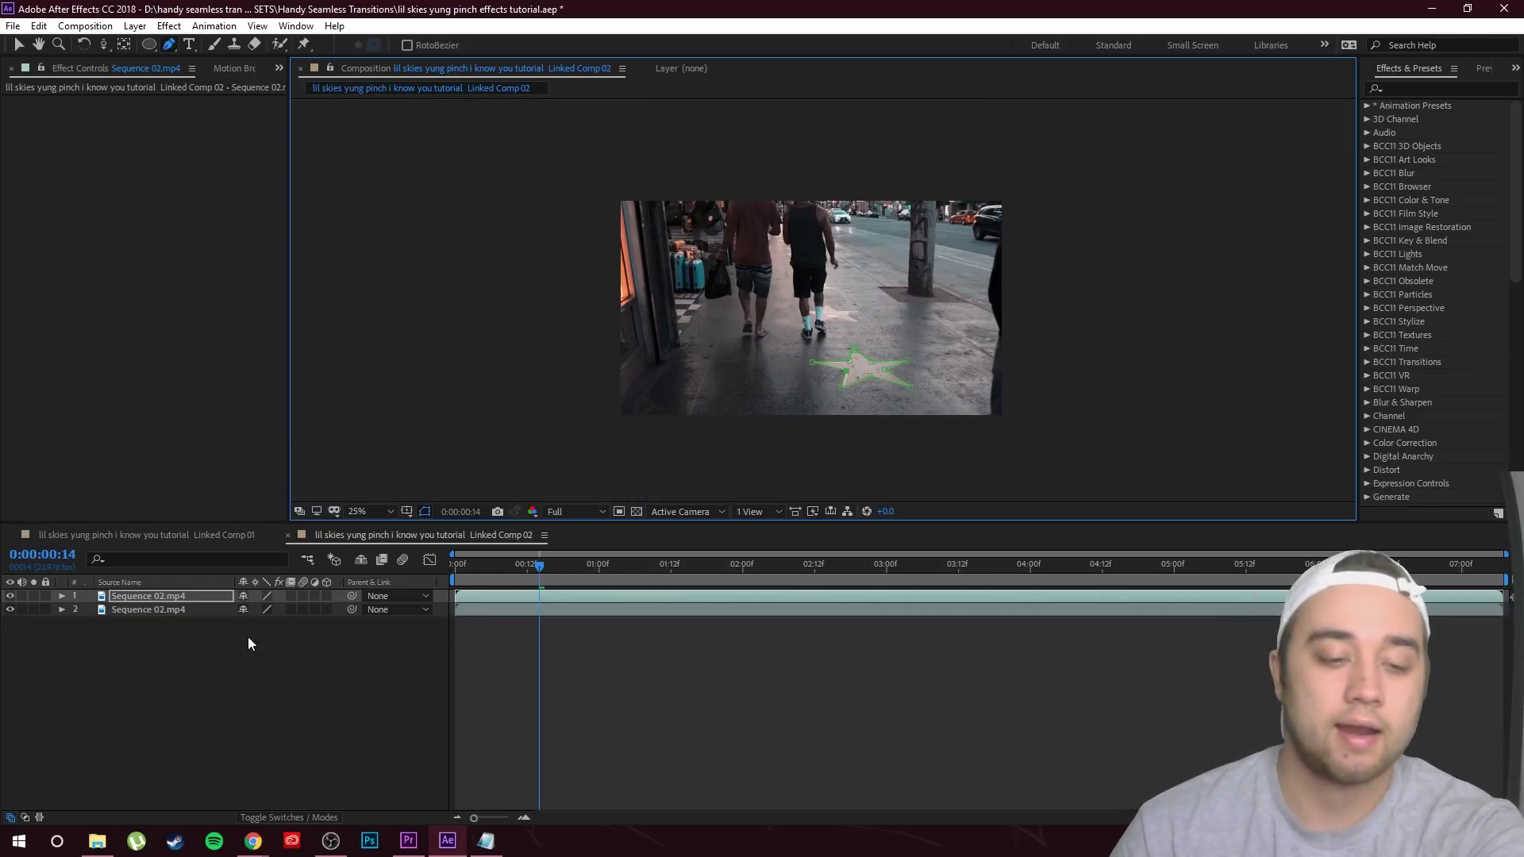
Rename the masked copy of the Sequence 02.mp4 layer as star
{"action": "right_click", "coordinate": [165, 597]}
{"action": "left_click", "coordinate": [211, 592]}
{"action": "type", "text": "star"}
{"action": "key", "text": "Return"}
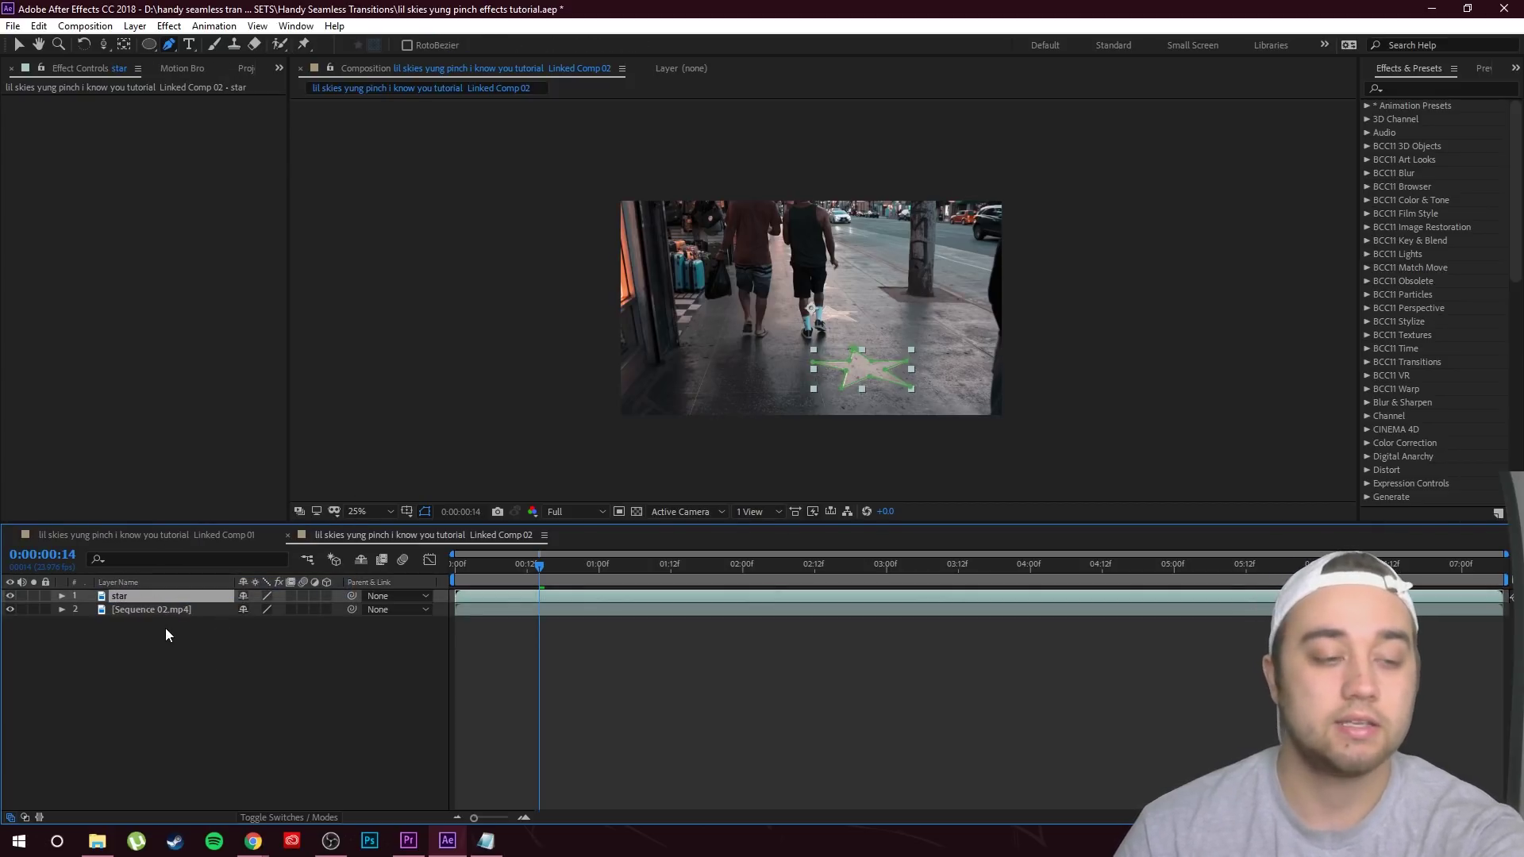
Reveal the star layer's mask and inspect the cutout alone by briefly hiding the Sequence 02.mp4 layer beneath it
{"action": "key", "text": "m"}
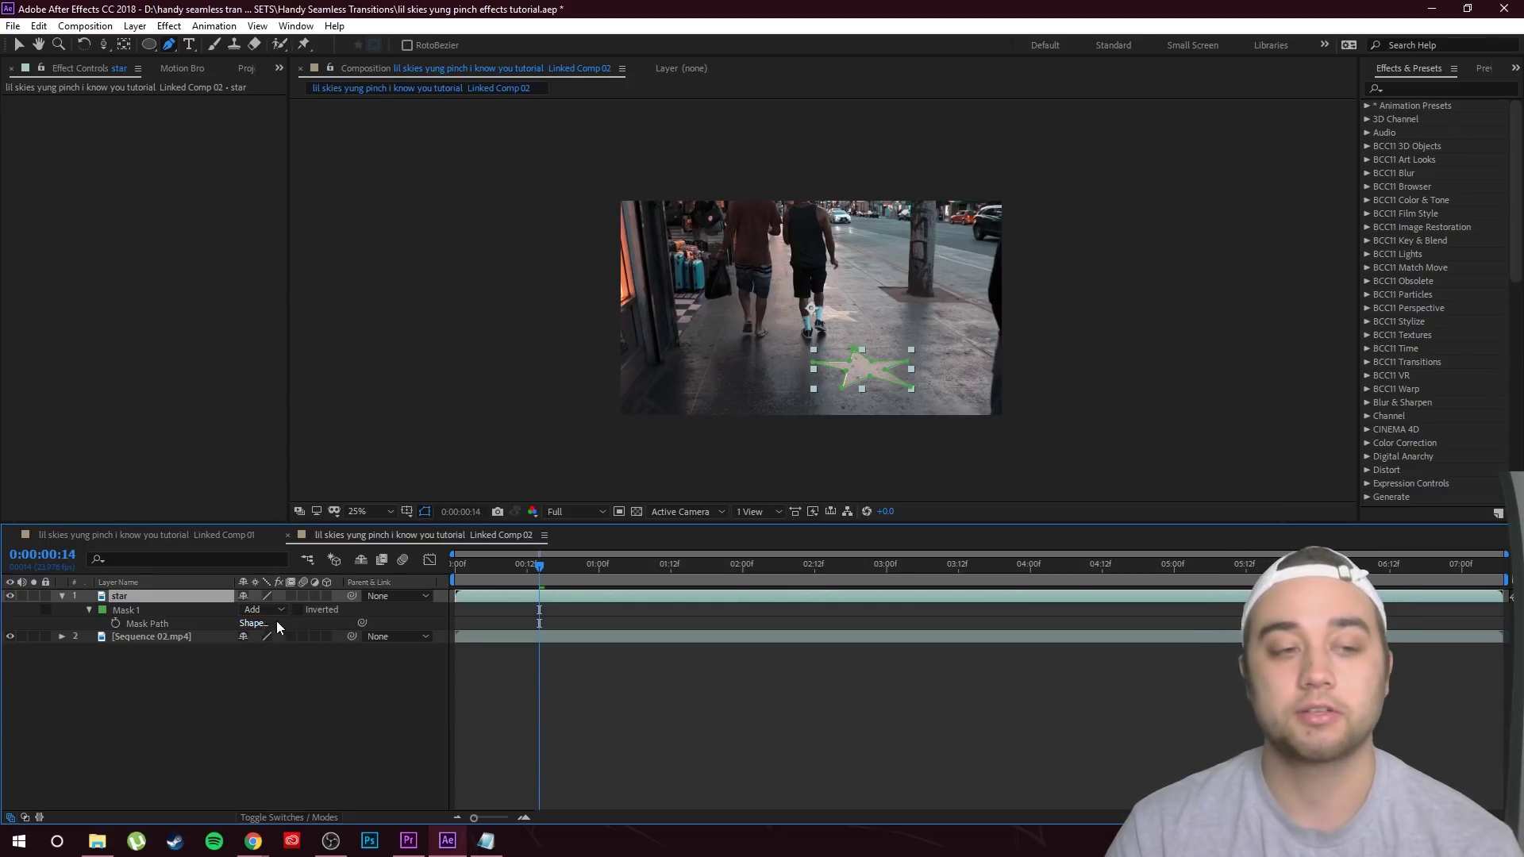
{"action": "left_click", "coordinate": [10, 637]}
{"action": "scroll", "coordinate": [877, 390], "scroll_direction": "up", "scroll_amount": 4}
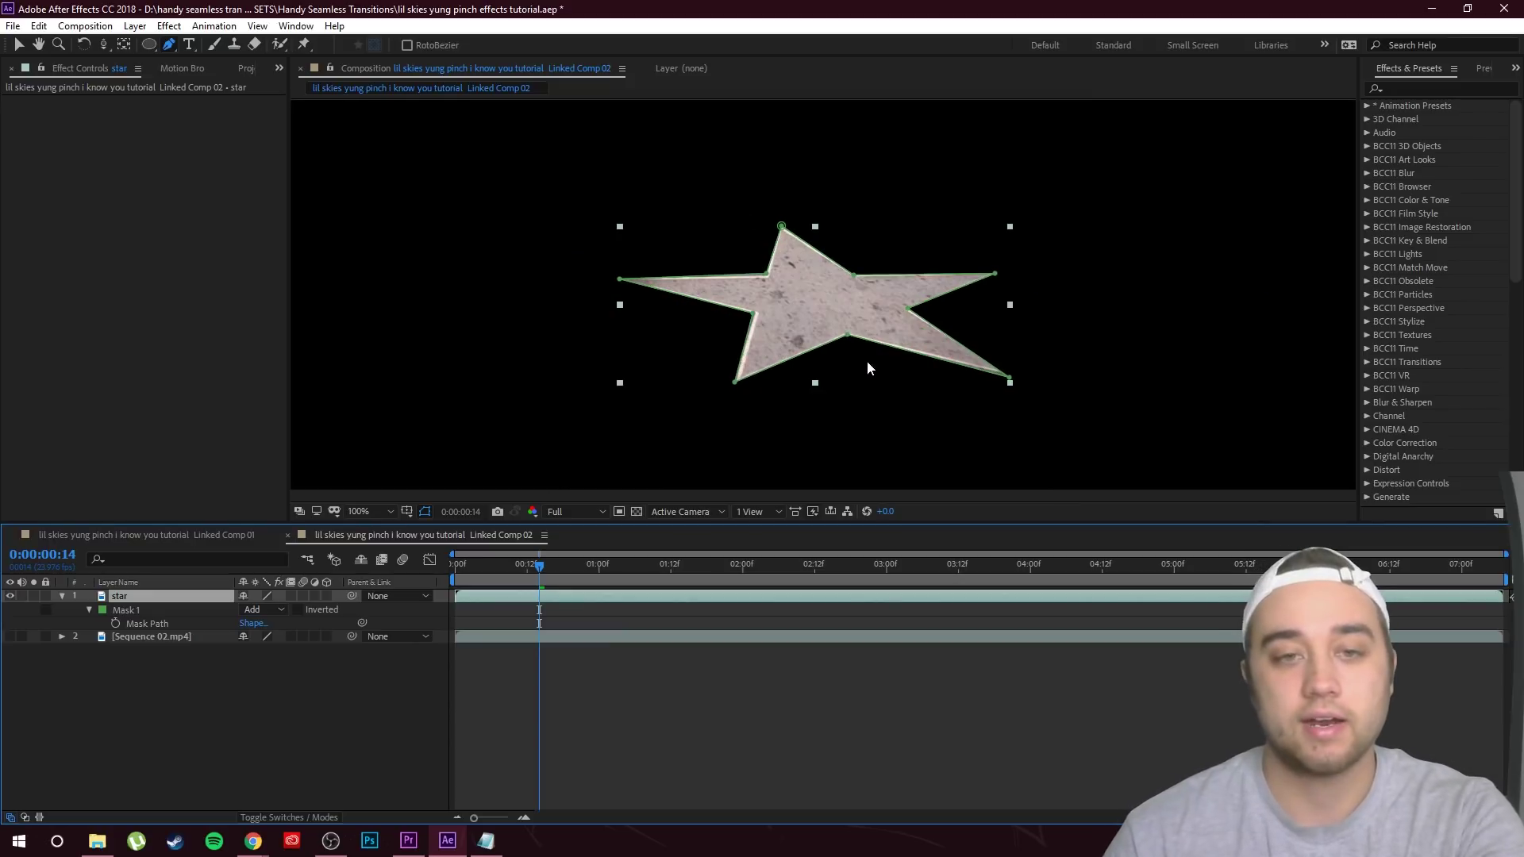
{"action": "scroll", "coordinate": [766, 434], "scroll_direction": "down", "scroll_amount": 2}
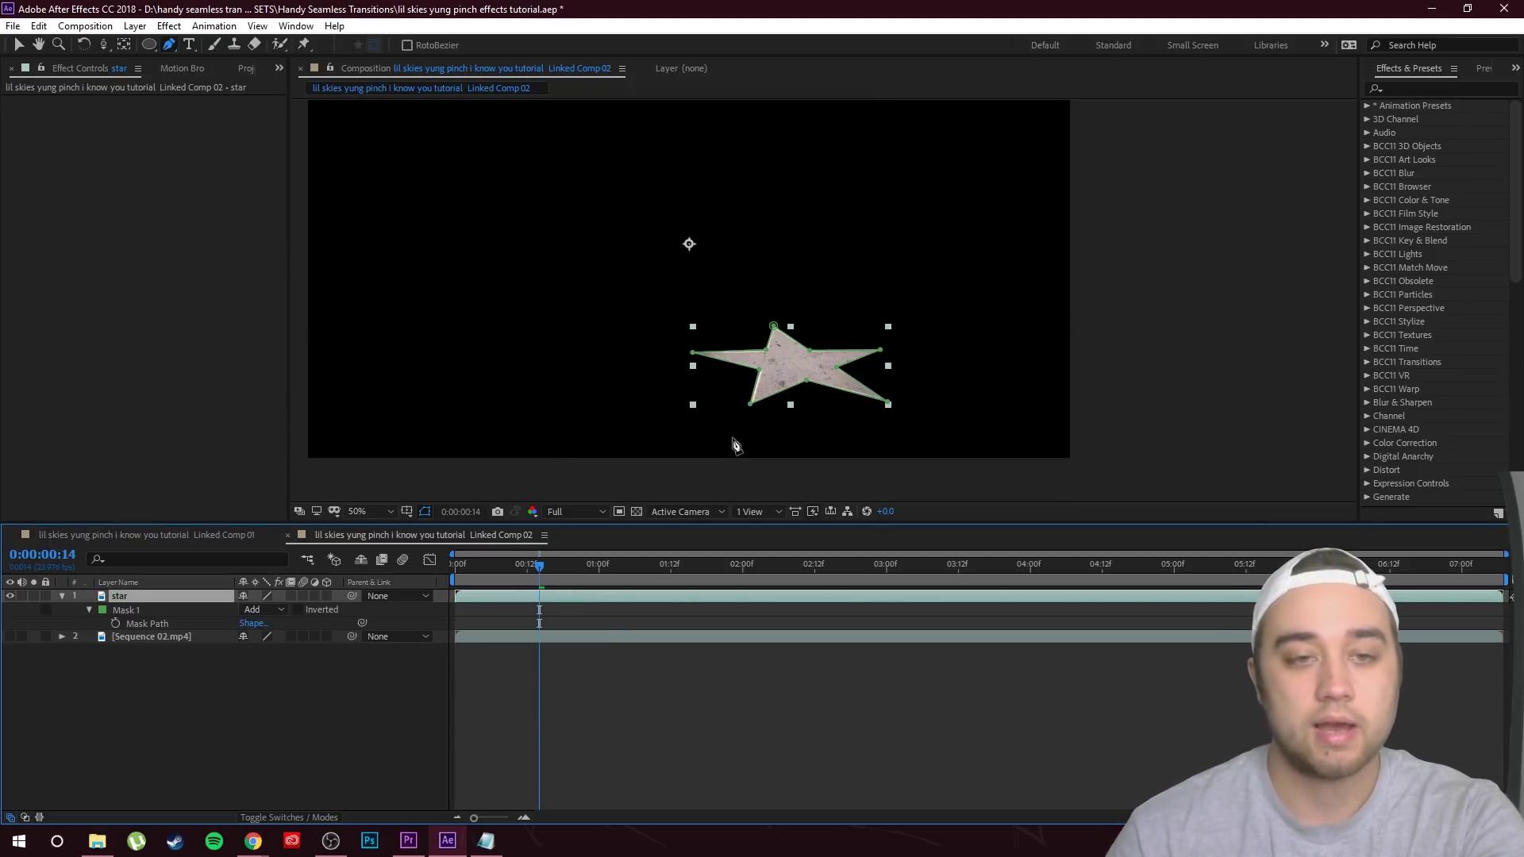
{"action": "left_click", "coordinate": [10, 637]}
{"action": "key", "text": "comma"}
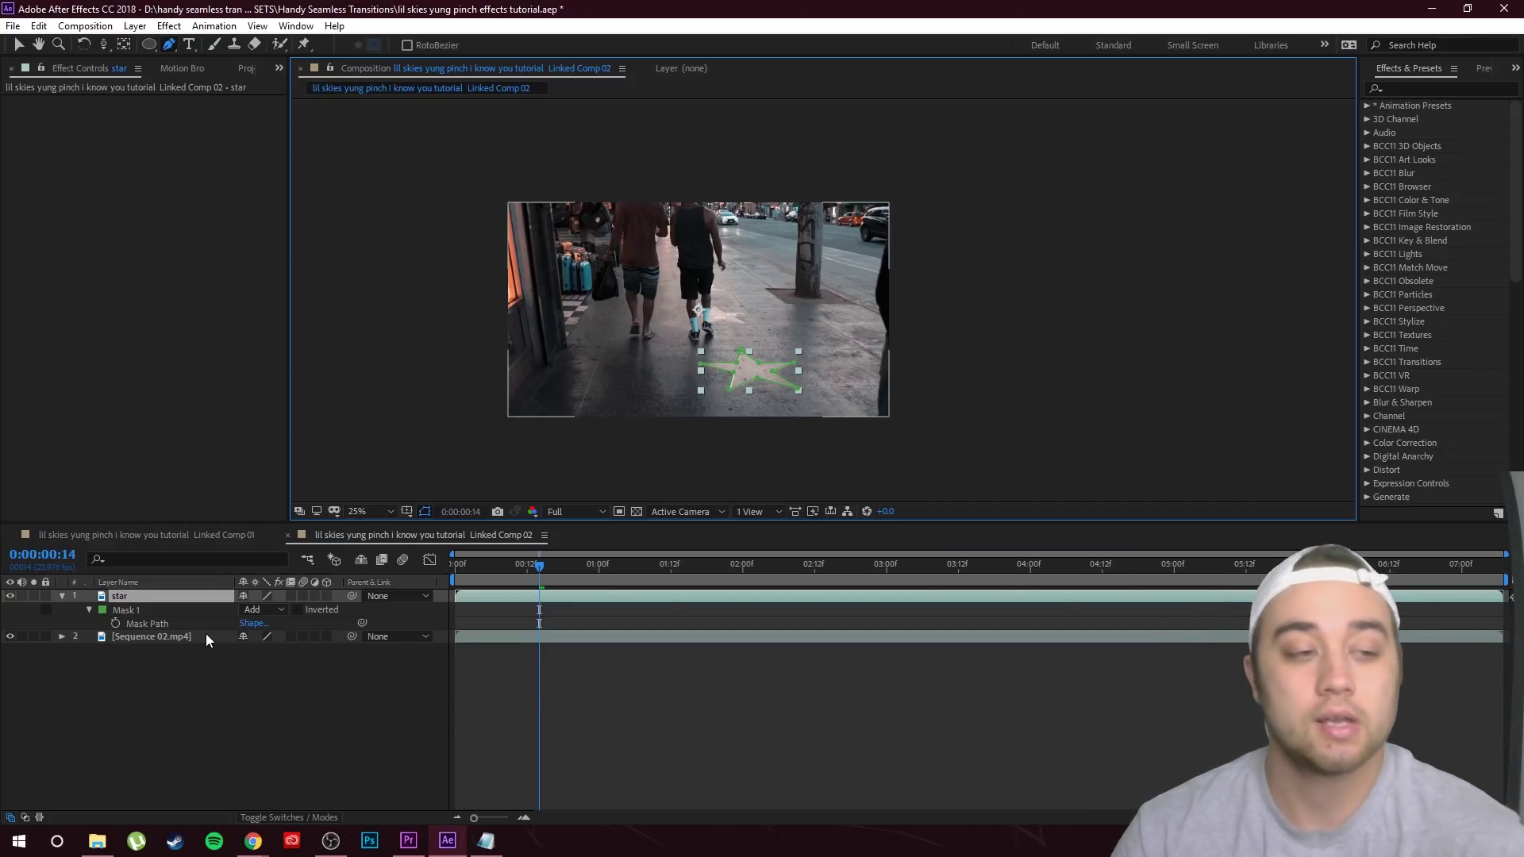
Turn both the star layer and the Sequence 02.mp4 layer into 3D layers
{"action": "left_click", "coordinate": [267, 819]}
{"action": "left_click", "coordinate": [266, 819]}
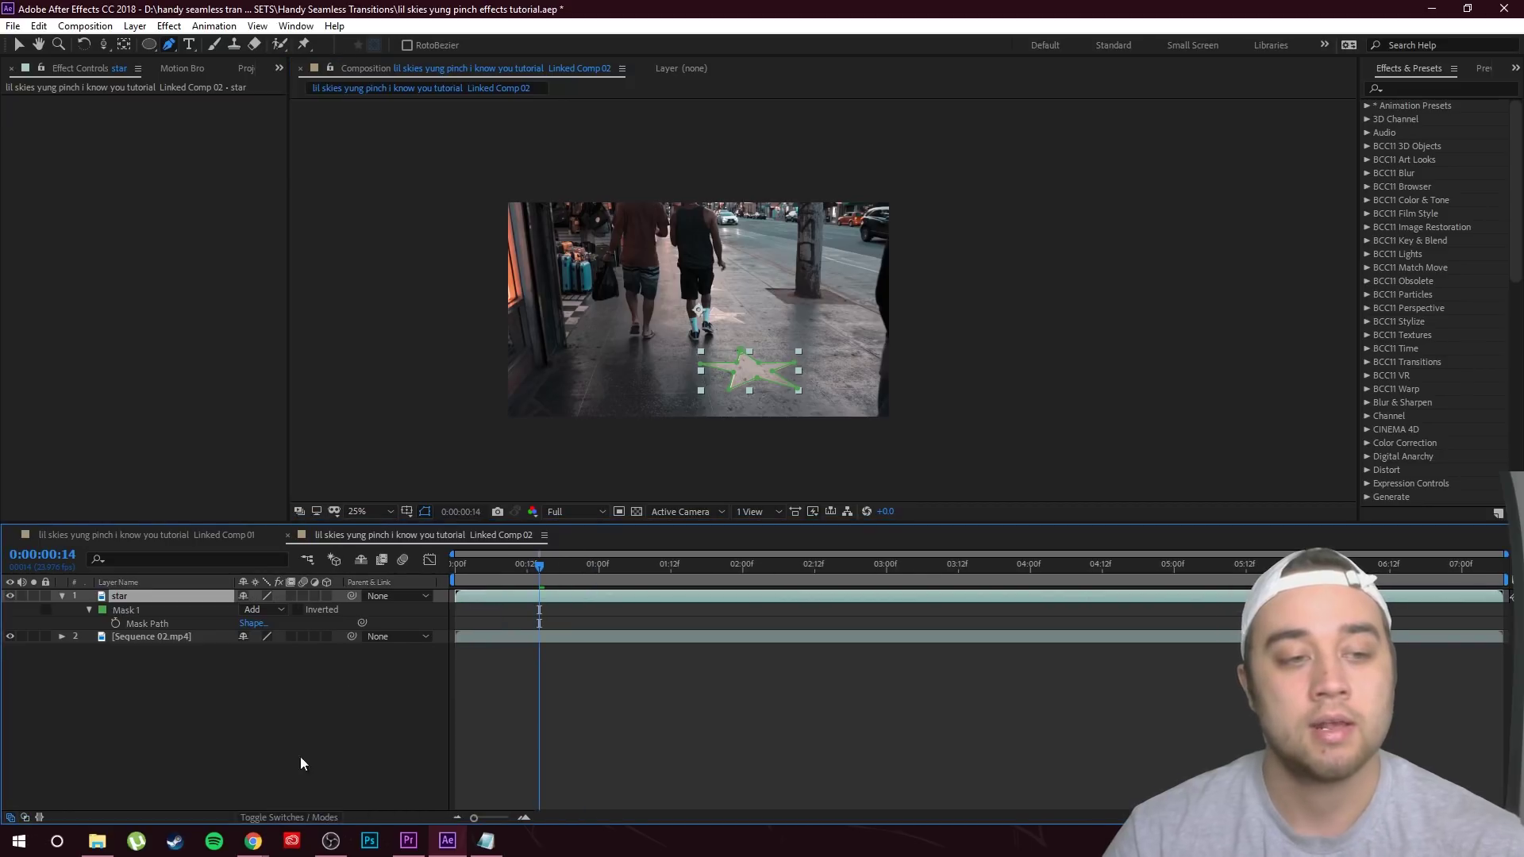
{"action": "left_click", "coordinate": [326, 596]}
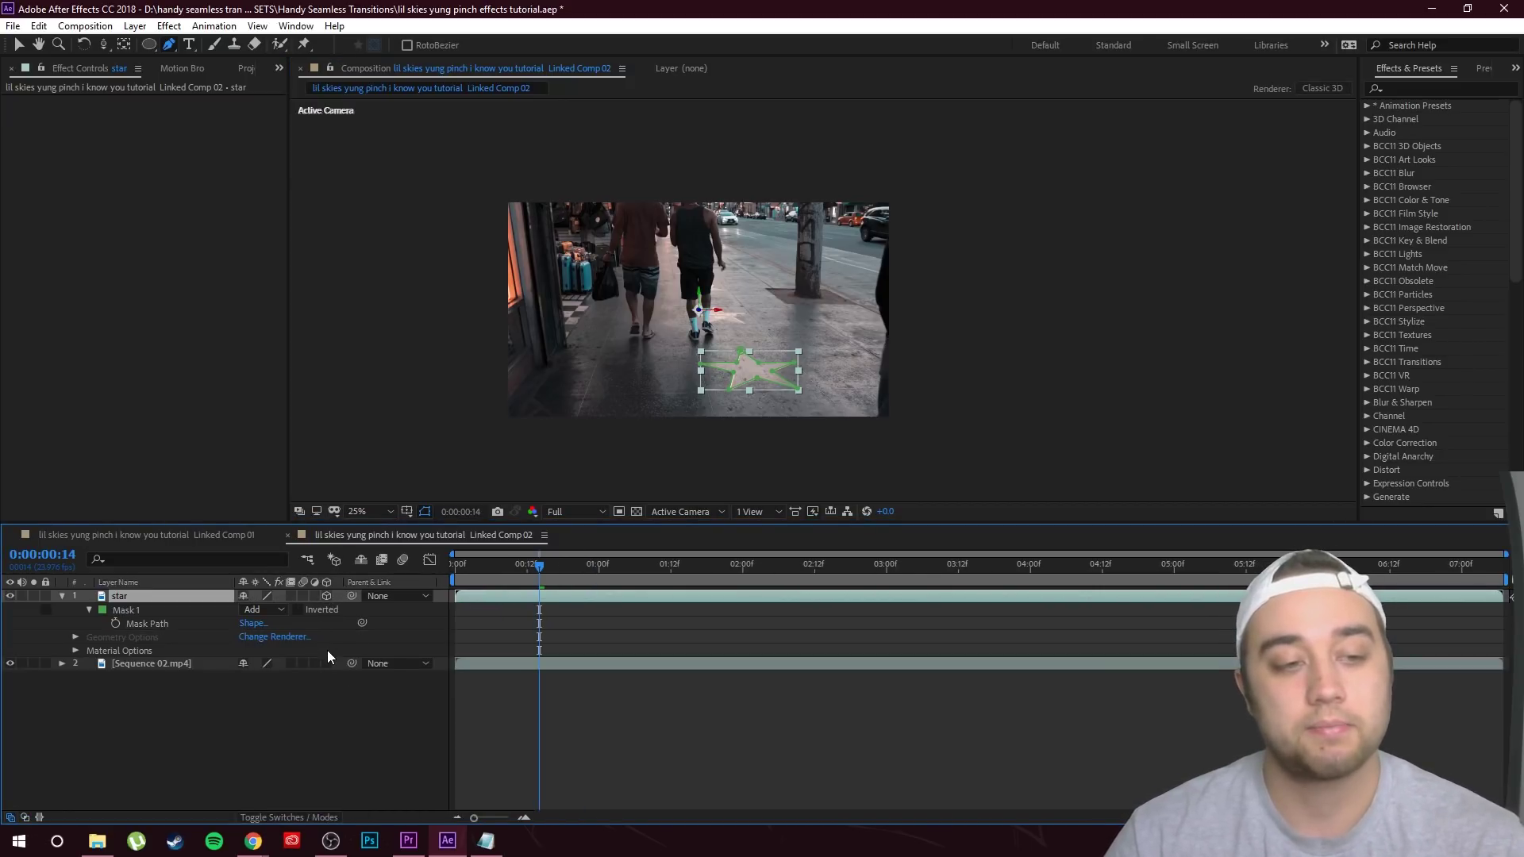
{"action": "left_click", "coordinate": [327, 663]}
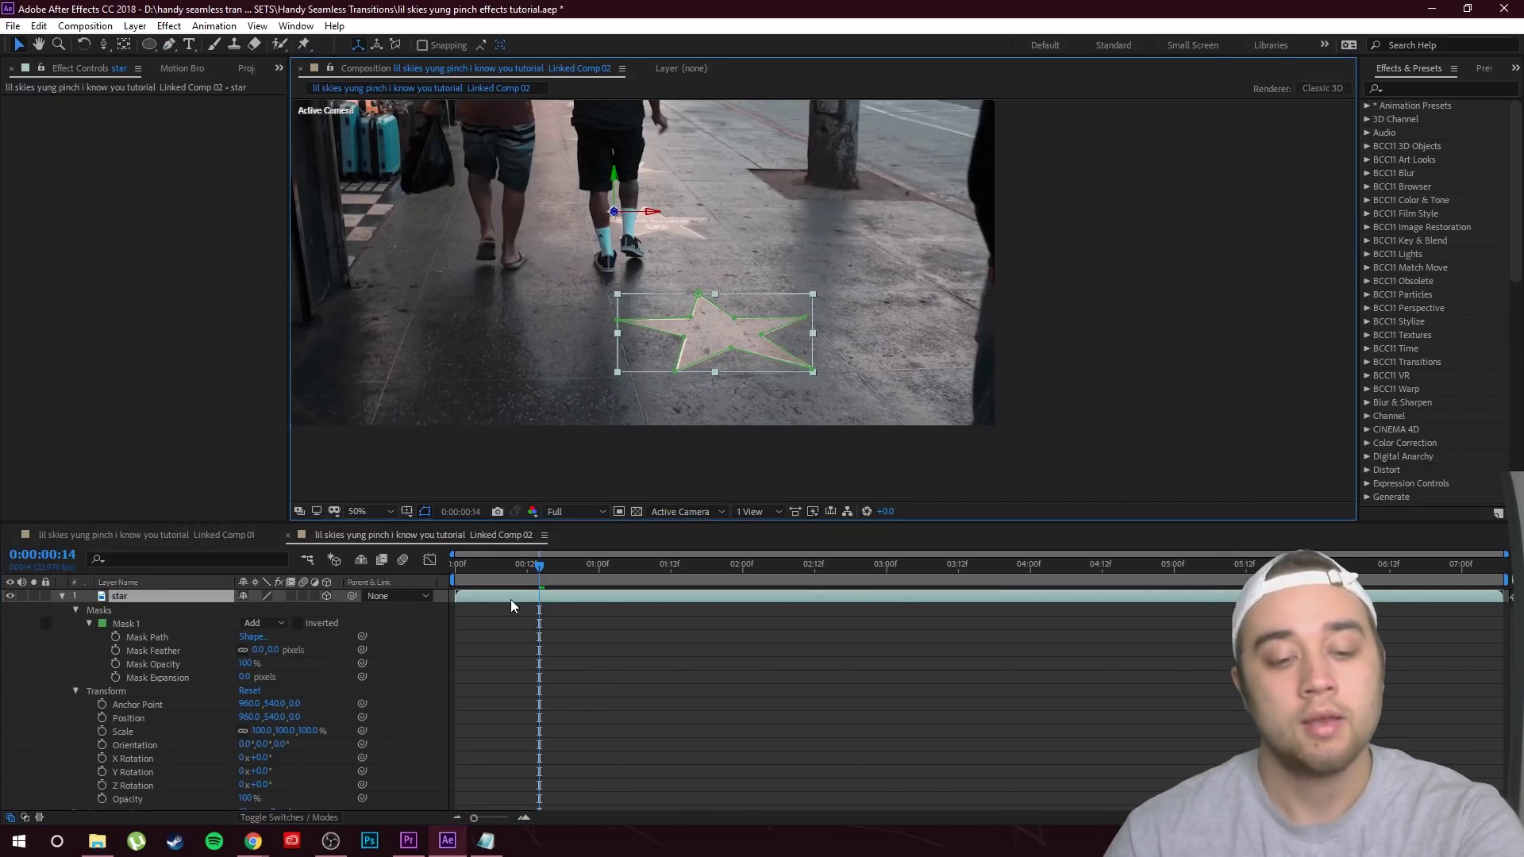
Split the star layer at 0:00:00:14 and delete the portion before that time
{"action": "key", "text": "ctrl+d"}
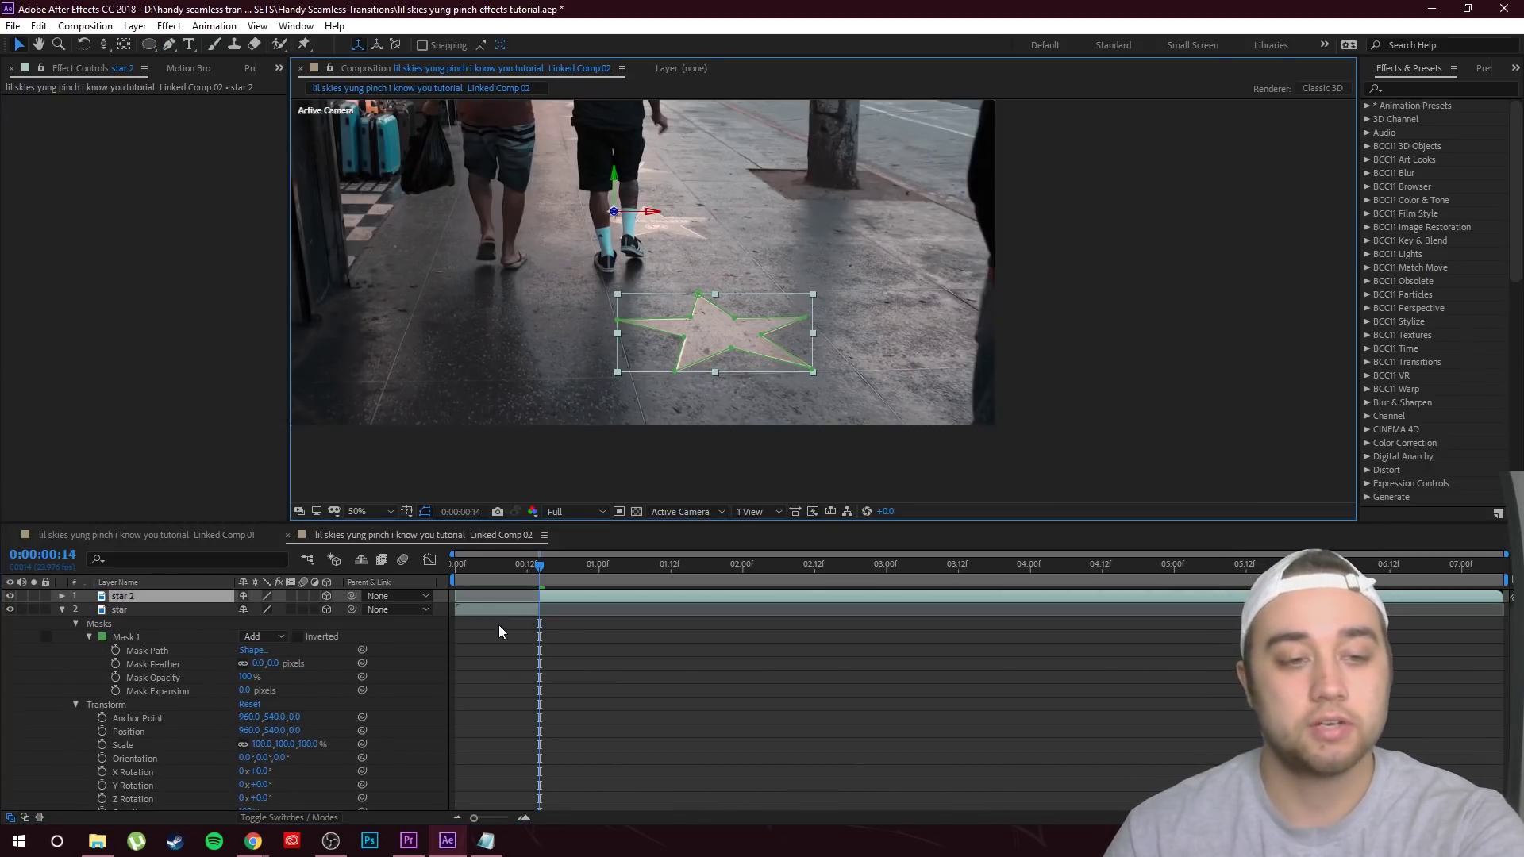
{"action": "left_click", "coordinate": [100, 610]}
{"action": "key", "text": "Delete"}
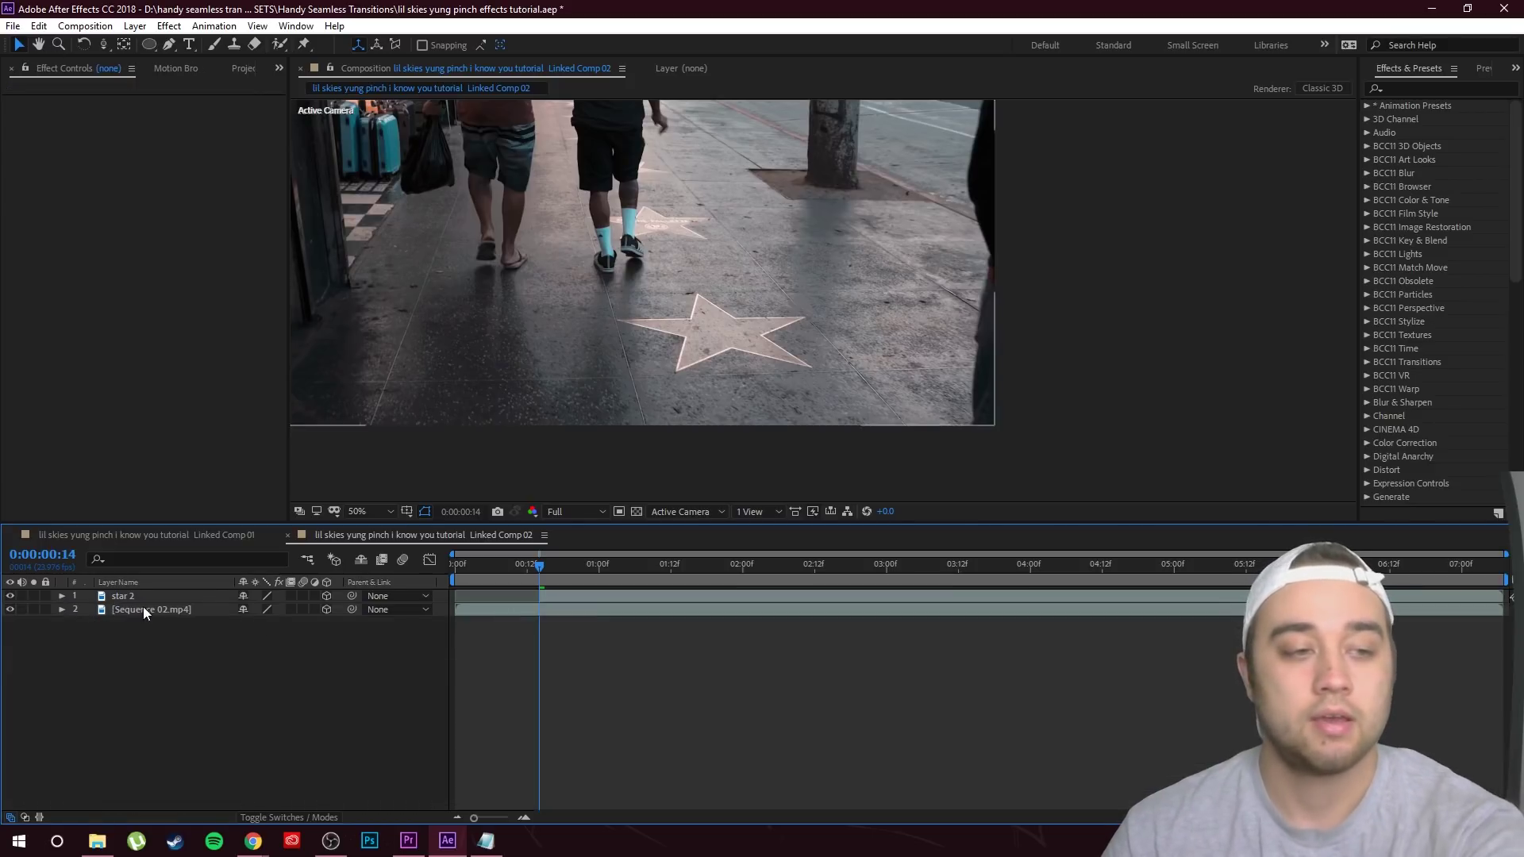
Freeze the remaining star layer on its frame at 0:00:00:14
{"action": "left_click", "coordinate": [141, 597]}
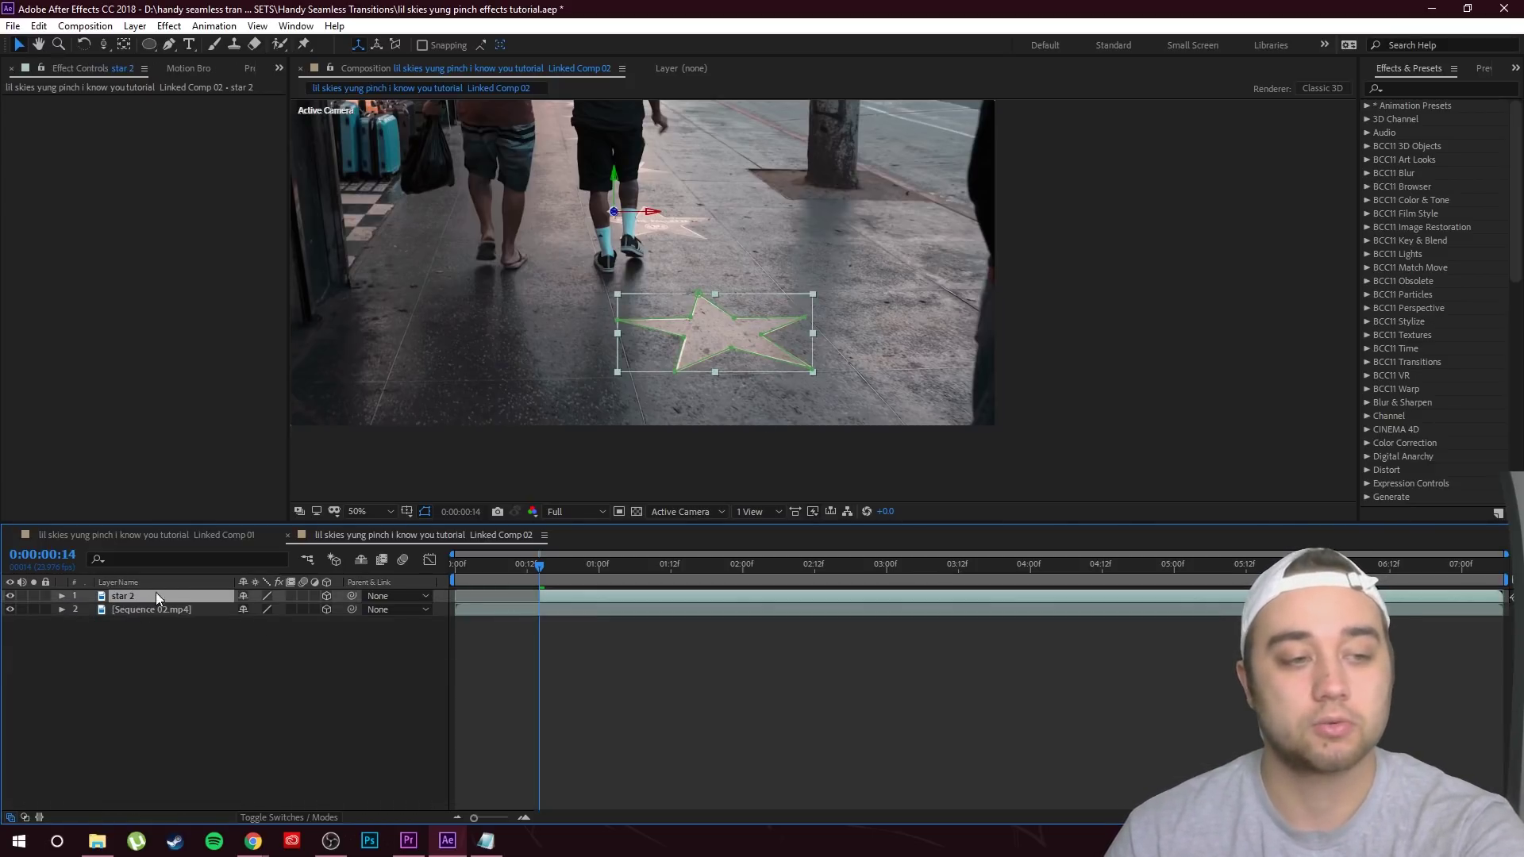
{"action": "right_click", "coordinate": [157, 597]}
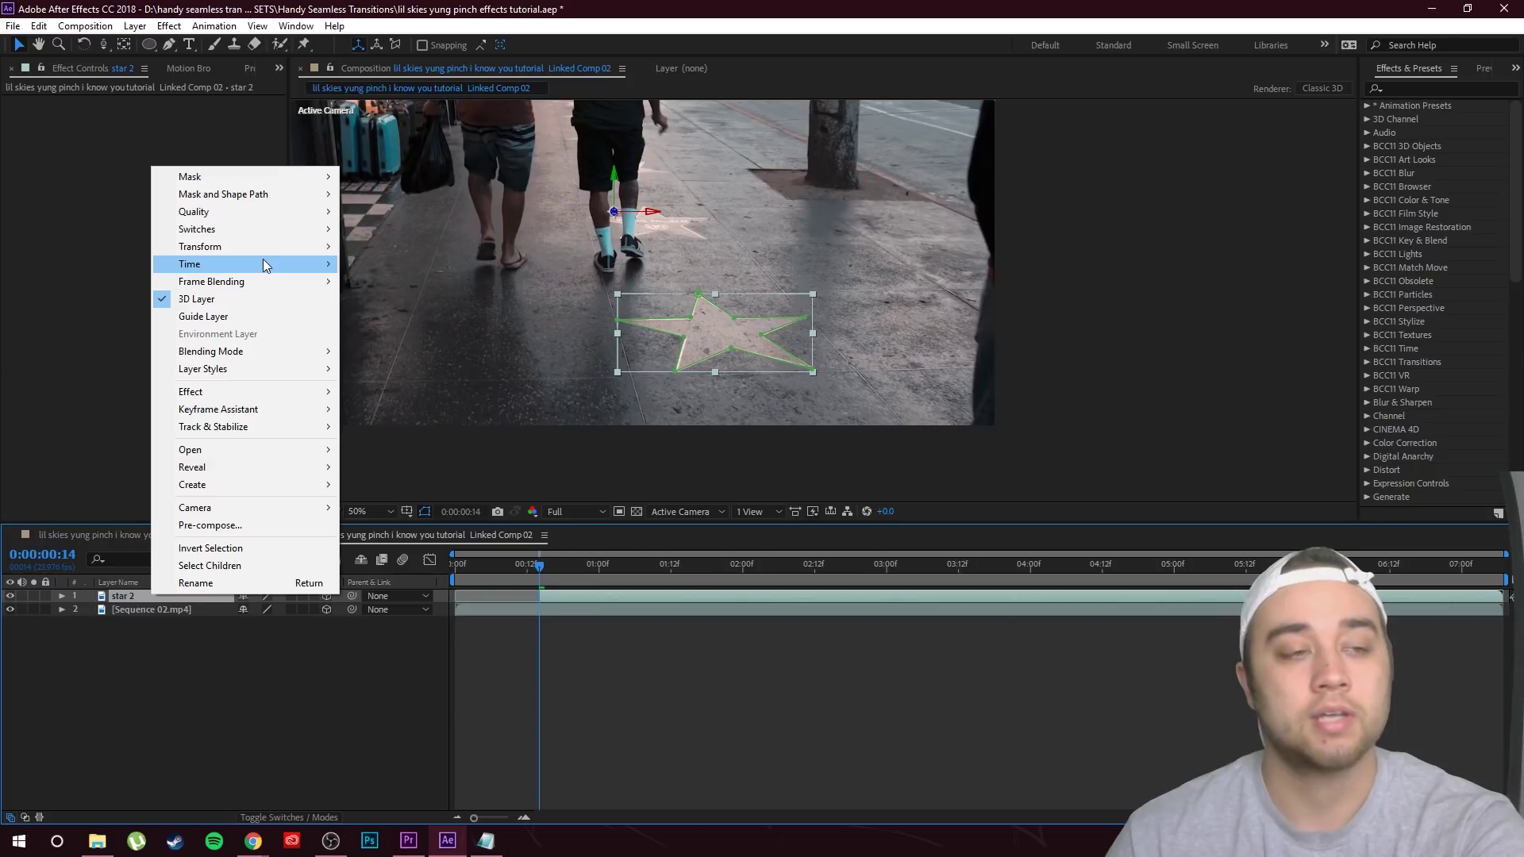
{"action": "mouse_move", "coordinate": [264, 261]}
{"action": "left_click", "coordinate": [397, 318]}
{"action": "mouse_move", "coordinate": [547, 568]}
{"action": "left_mouse_down"}
{"action": "mouse_move", "coordinate": [702, 565]}
{"action": "mouse_move", "coordinate": [588, 576]}
{"action": "mouse_move", "coordinate": [598, 608]}
{"action": "mouse_move", "coordinate": [678, 579]}
{"action": "mouse_move", "coordinate": [573, 566]}
{"action": "mouse_move", "coordinate": [539, 583]}
{"action": "left_mouse_up"}
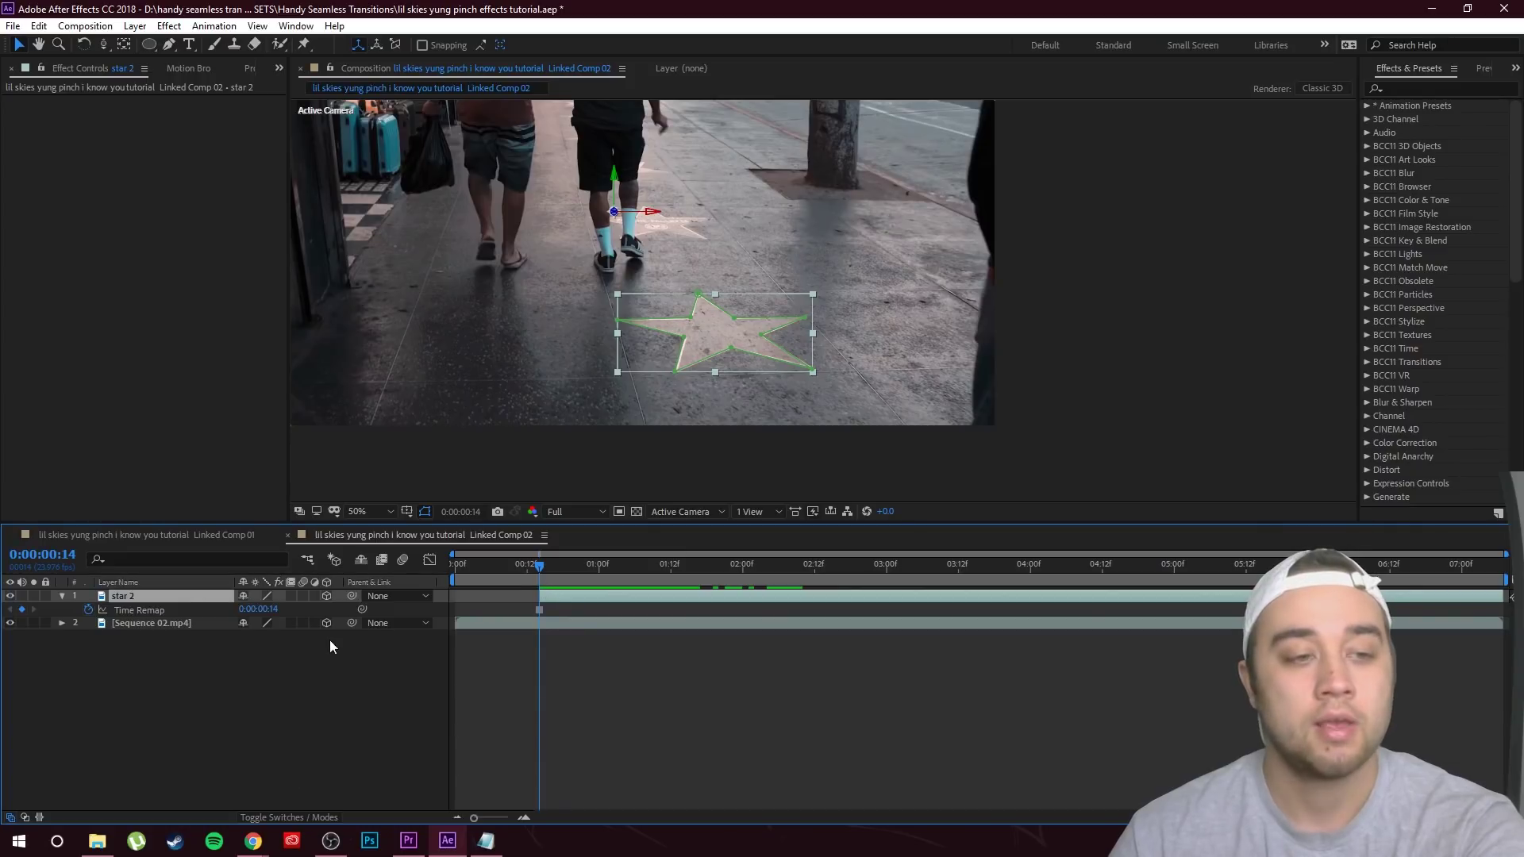
Set the star layer's orientation to about 356°, 39°, 359° and move it up near the tree to about 1229.7, 183.4
{"action": "left_click", "coordinate": [65, 600]}
{"action": "left_click", "coordinate": [76, 639]}
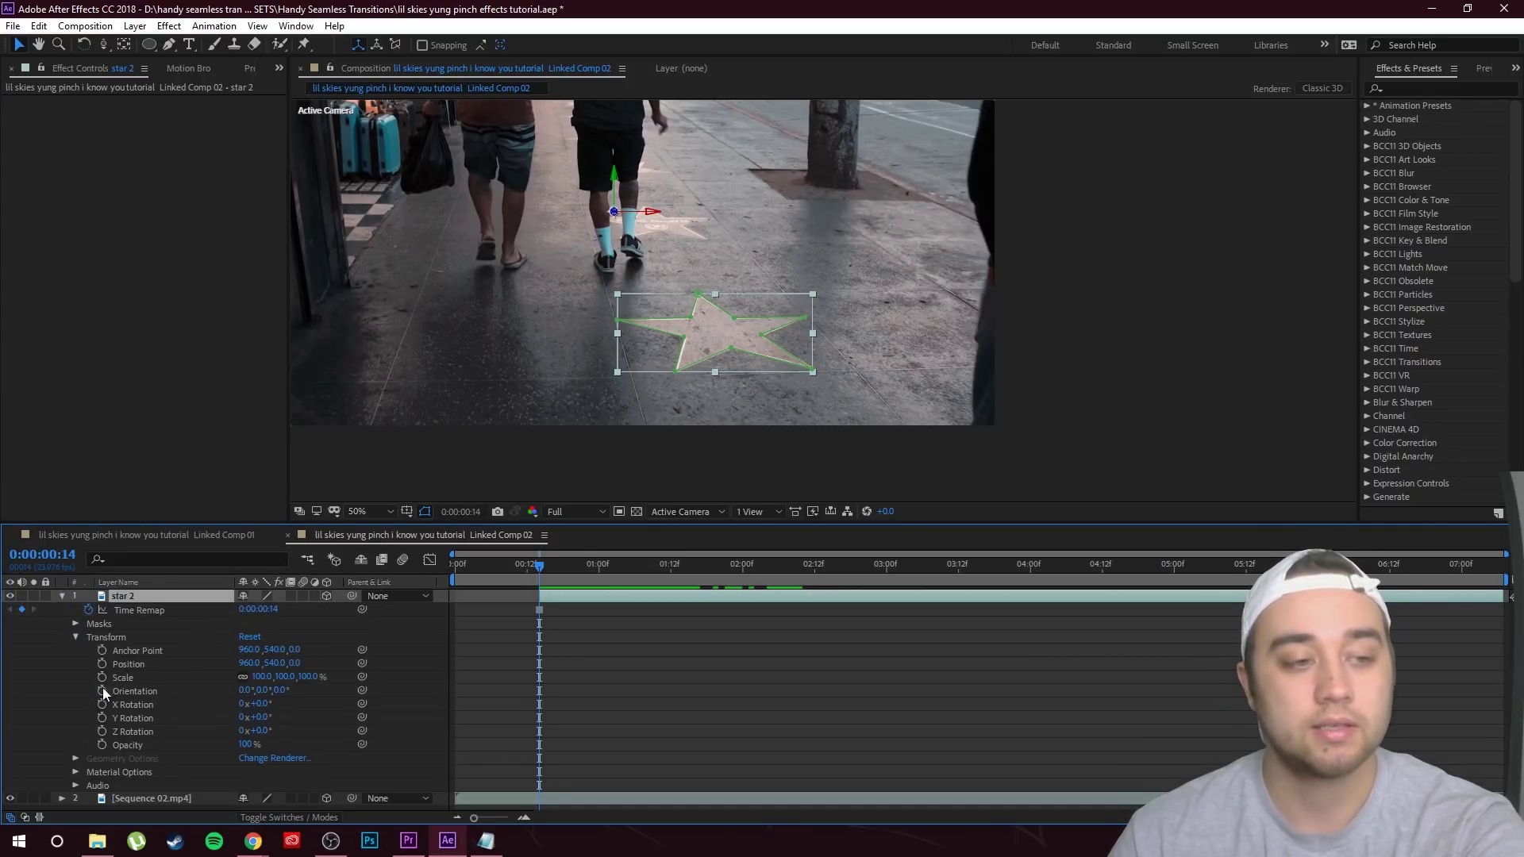
{"action": "left_click_drag", "start_coordinate": [320, 680], "coordinate": [274, 692]}
{"action": "left_click_drag", "start_coordinate": [262, 692], "coordinate": [275, 692]}
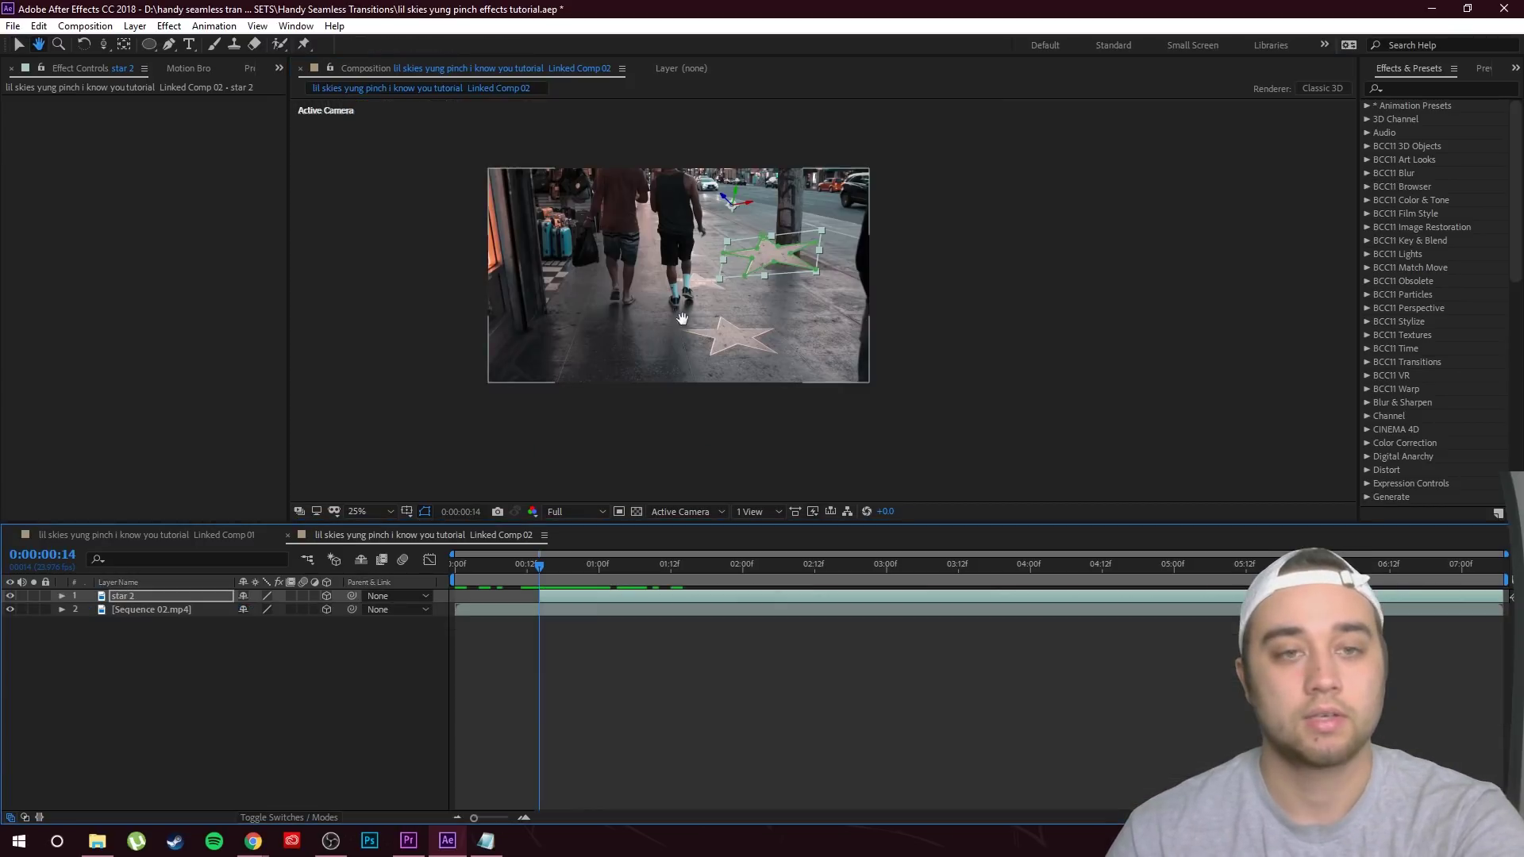
{"action": "left_click_drag", "start_coordinate": [690, 296], "coordinate": [685, 336]}
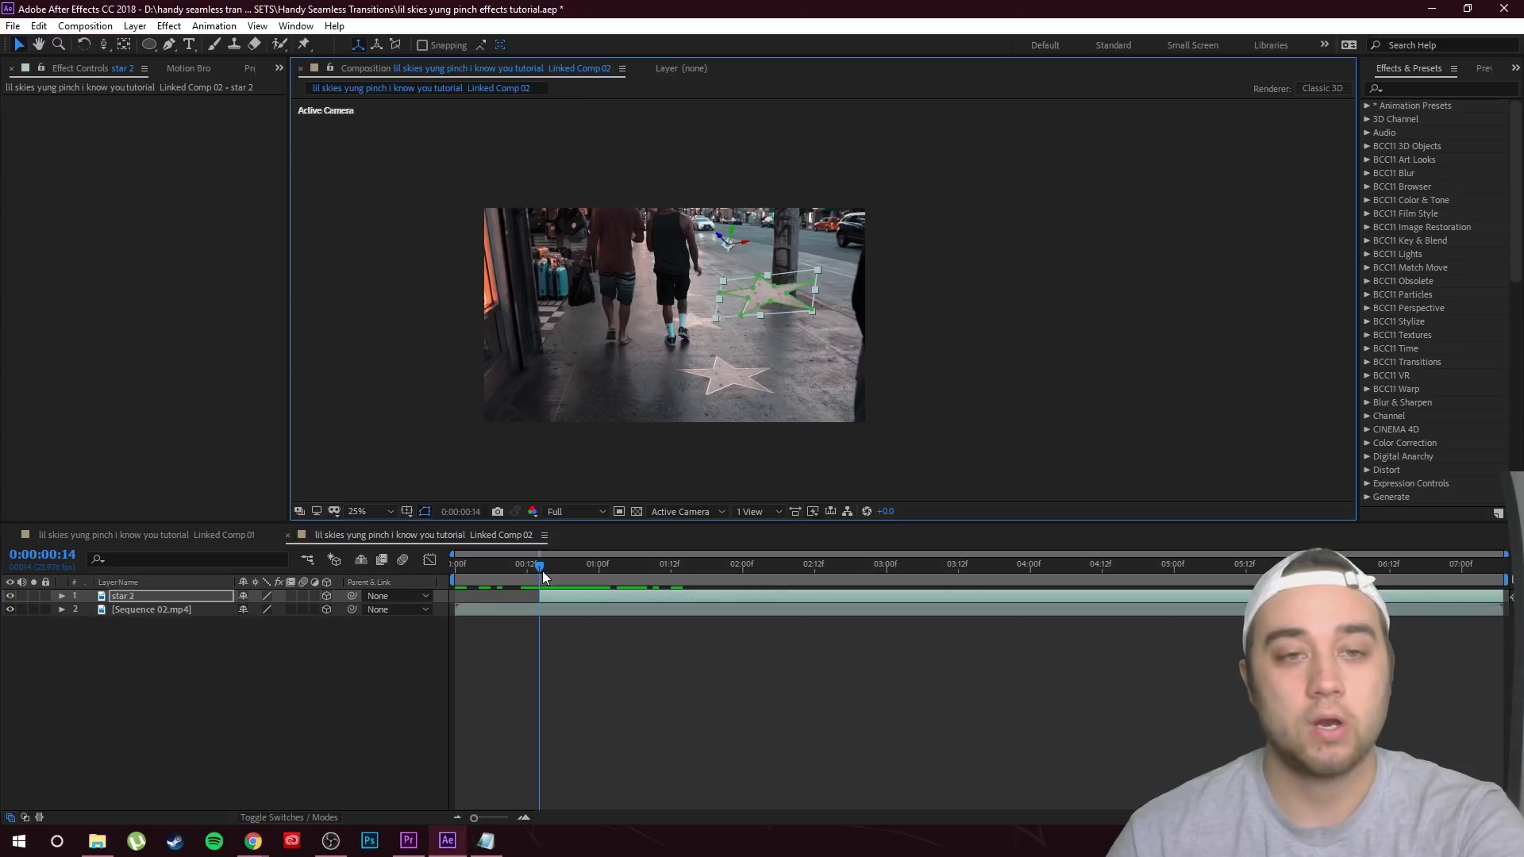
Run Track Camera on the Sequence 02.mp4 layer, then check the track points through the shot, ending at 0:00:00:19
{"action": "left_click_drag", "start_coordinate": [544, 568], "coordinate": [546, 601]}
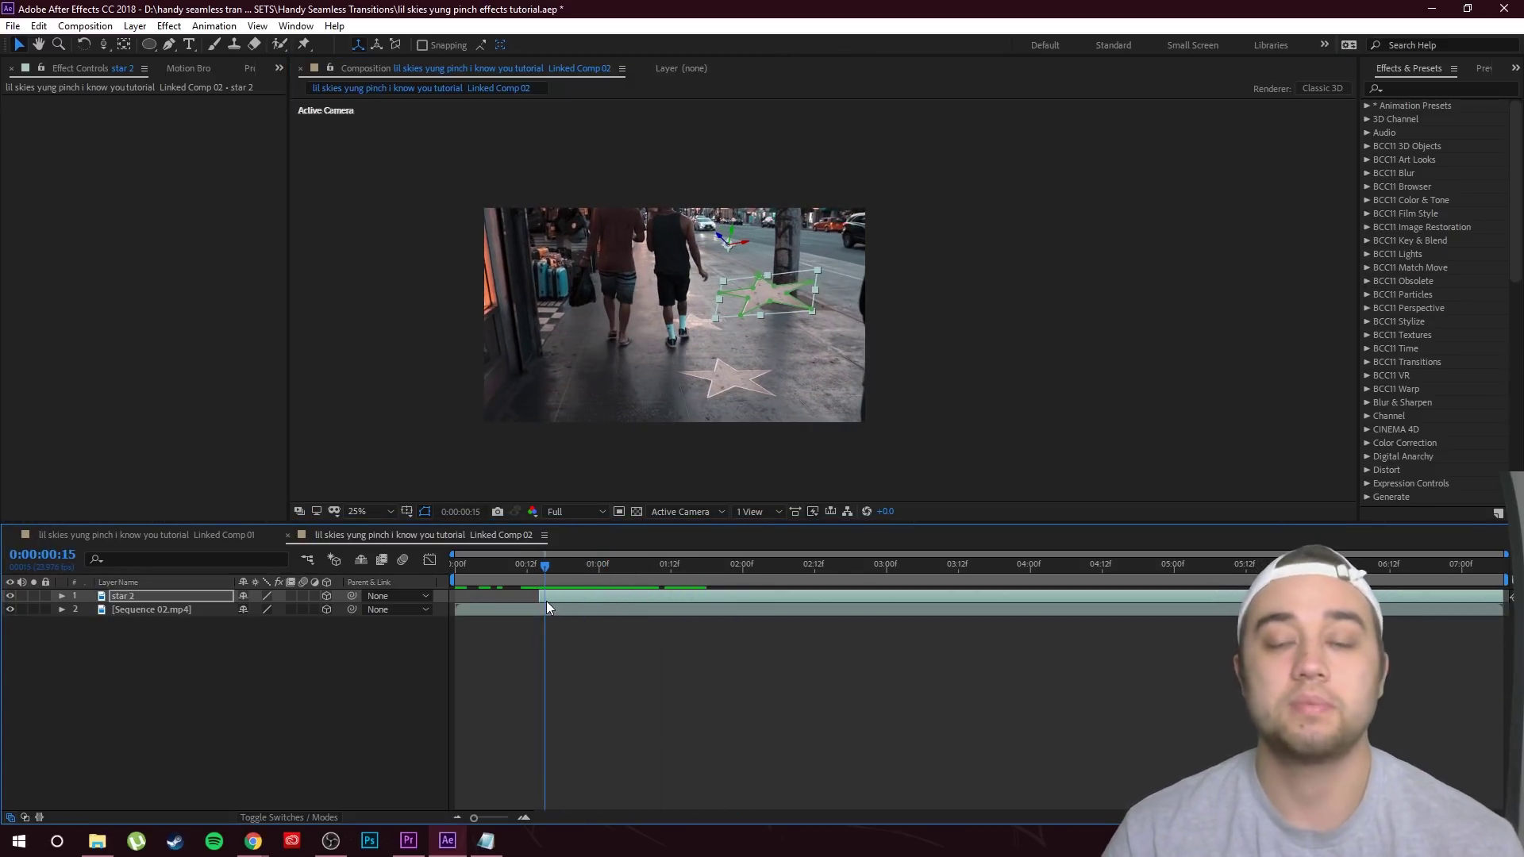
{"action": "left_click", "coordinate": [151, 611]}
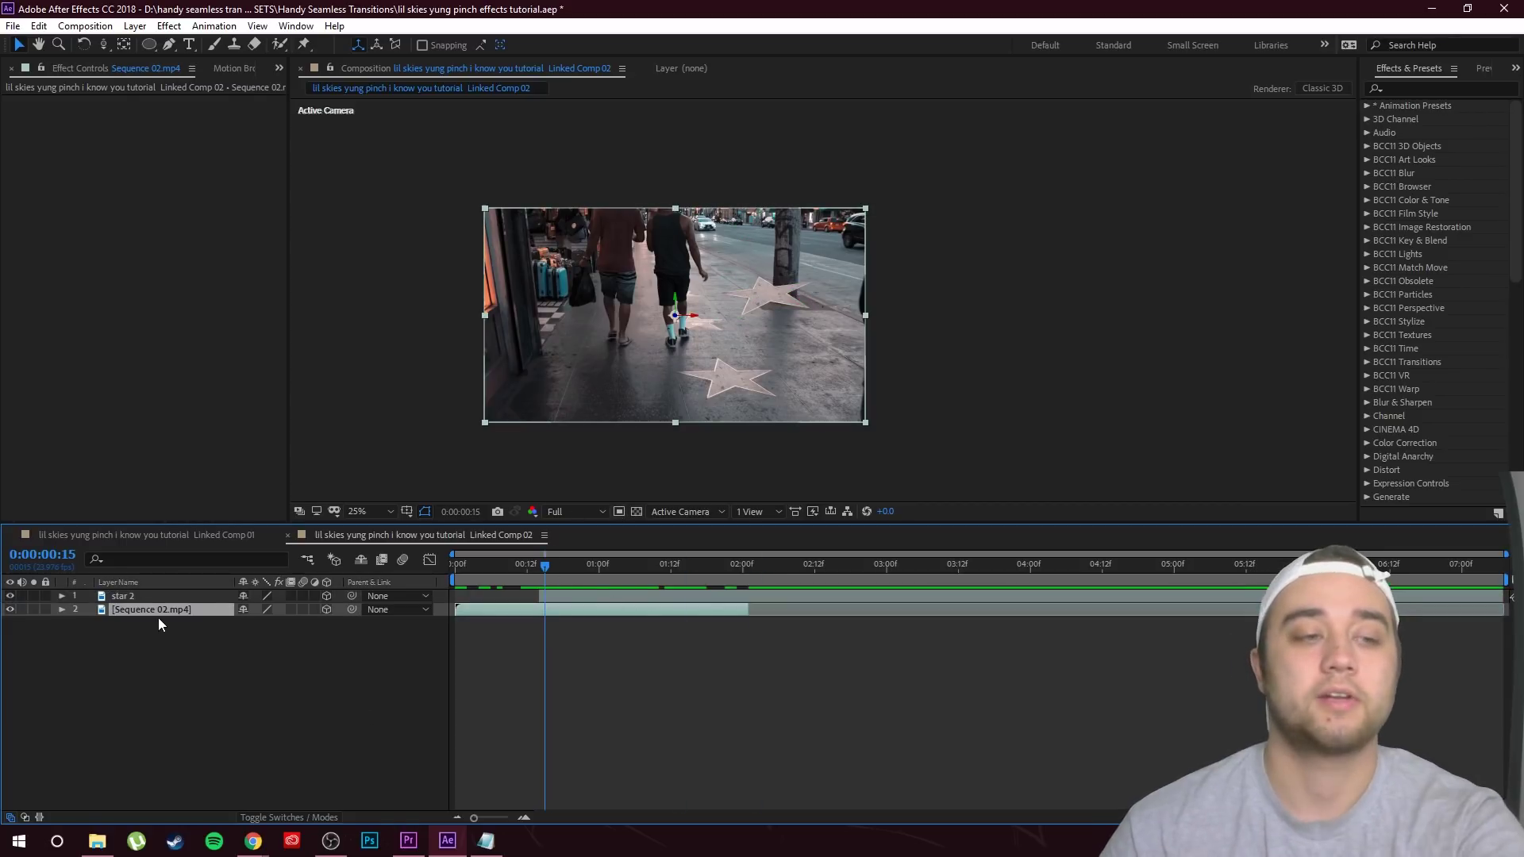
{"action": "right_click", "coordinate": [159, 618]}
{"action": "mouse_move", "coordinate": [264, 448]}
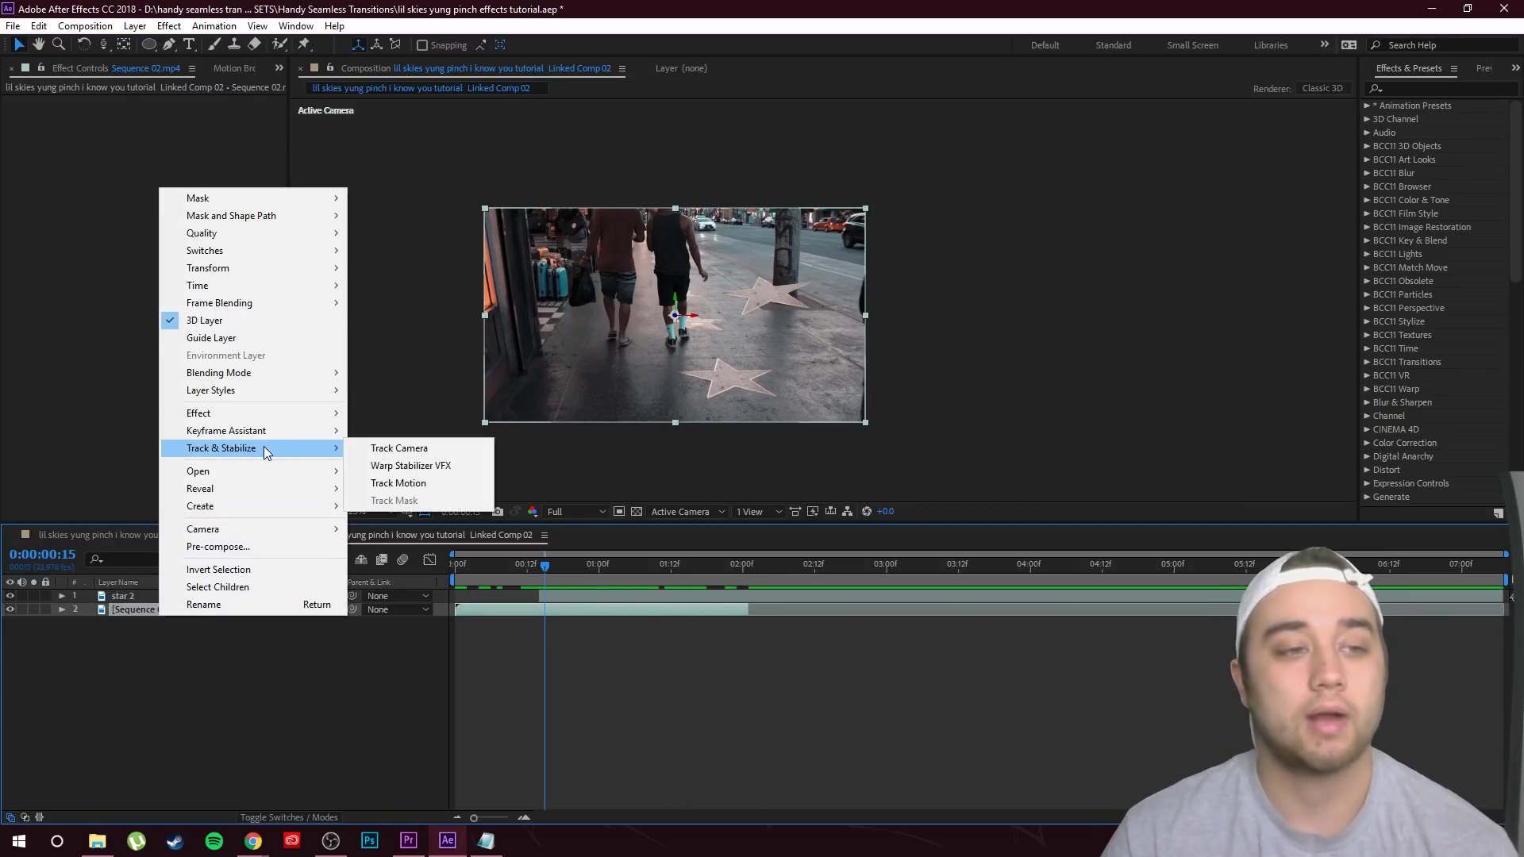
{"action": "left_click", "coordinate": [388, 447]}
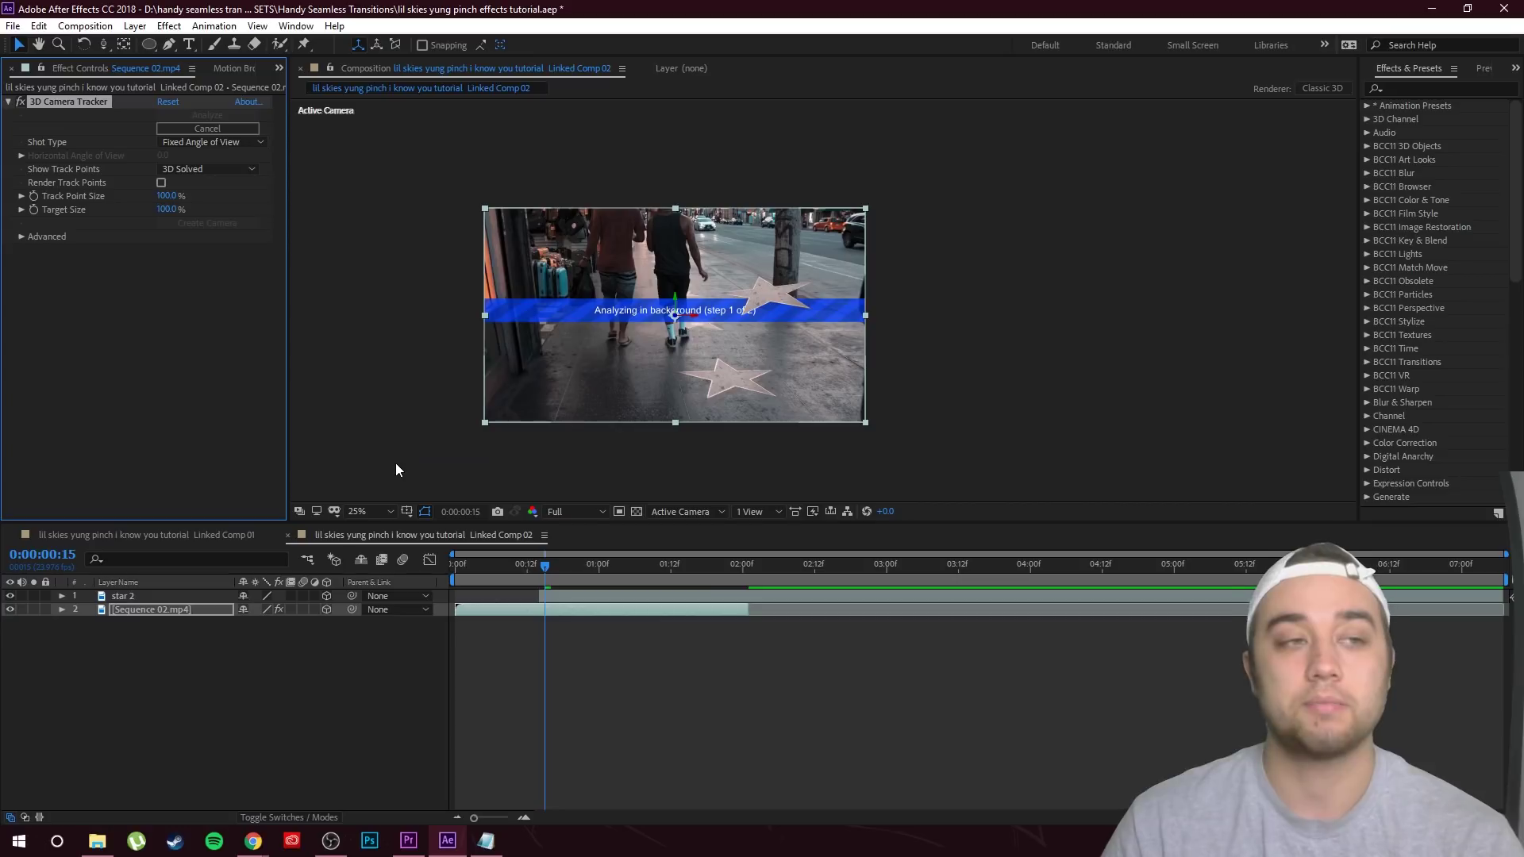
{"action": "left_click_drag", "start_coordinate": [556, 565], "coordinate": [628, 584]}
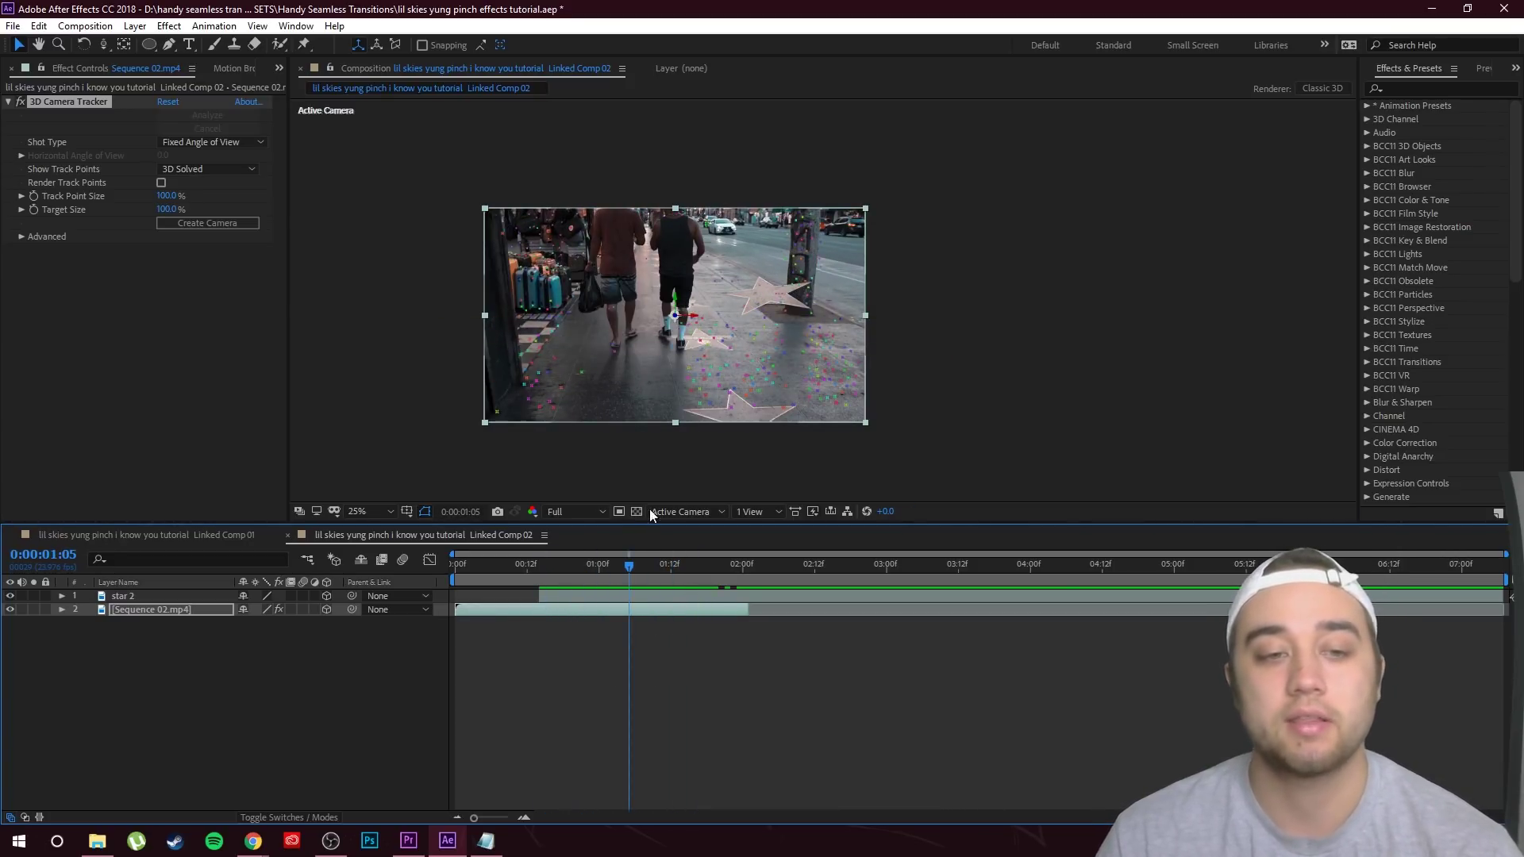
{"action": "left_click_drag", "start_coordinate": [616, 576], "coordinate": [571, 595]}
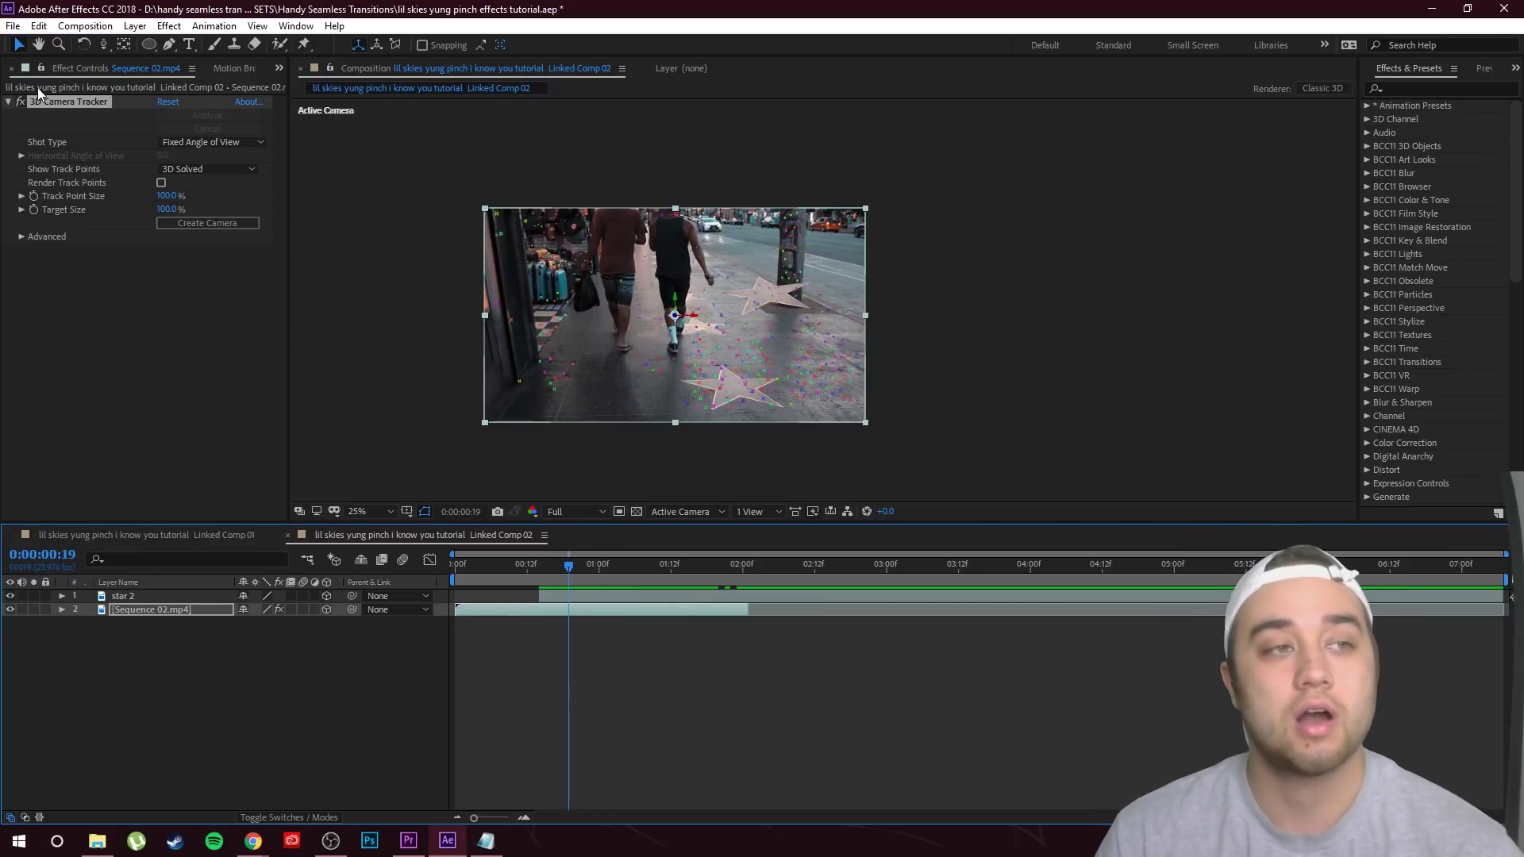
Create a 3D camera from the Sequence 02.mp4 camera track and check its movement through the shot
{"action": "left_click", "coordinate": [208, 223]}
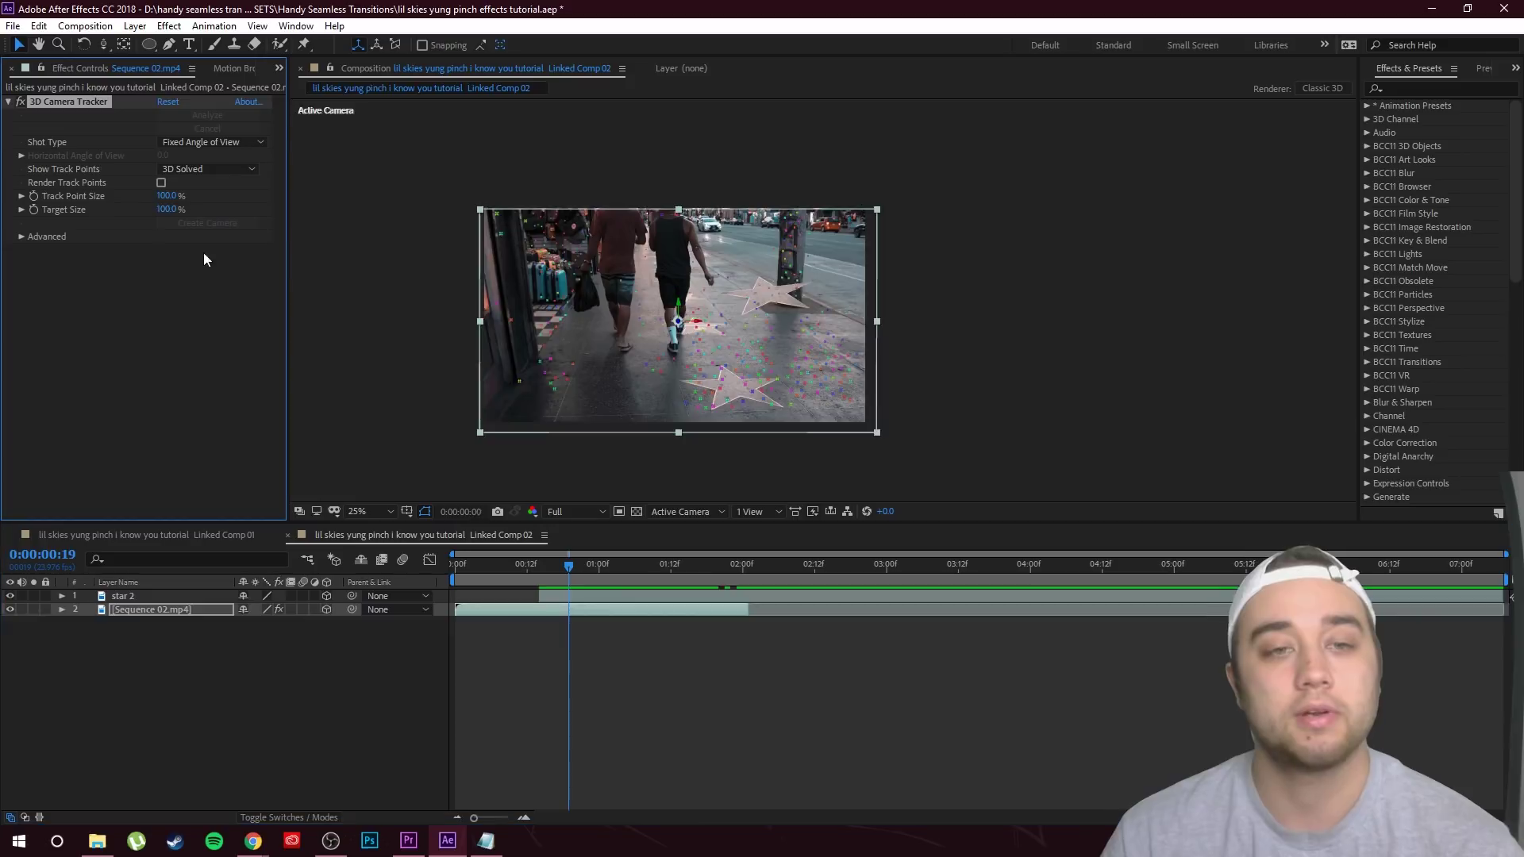
{"action": "left_click_drag", "start_coordinate": [573, 568], "coordinate": [617, 622]}
{"action": "left_click_drag", "start_coordinate": [692, 593], "coordinate": [654, 577]}
{"action": "left_click", "coordinate": [757, 392]}
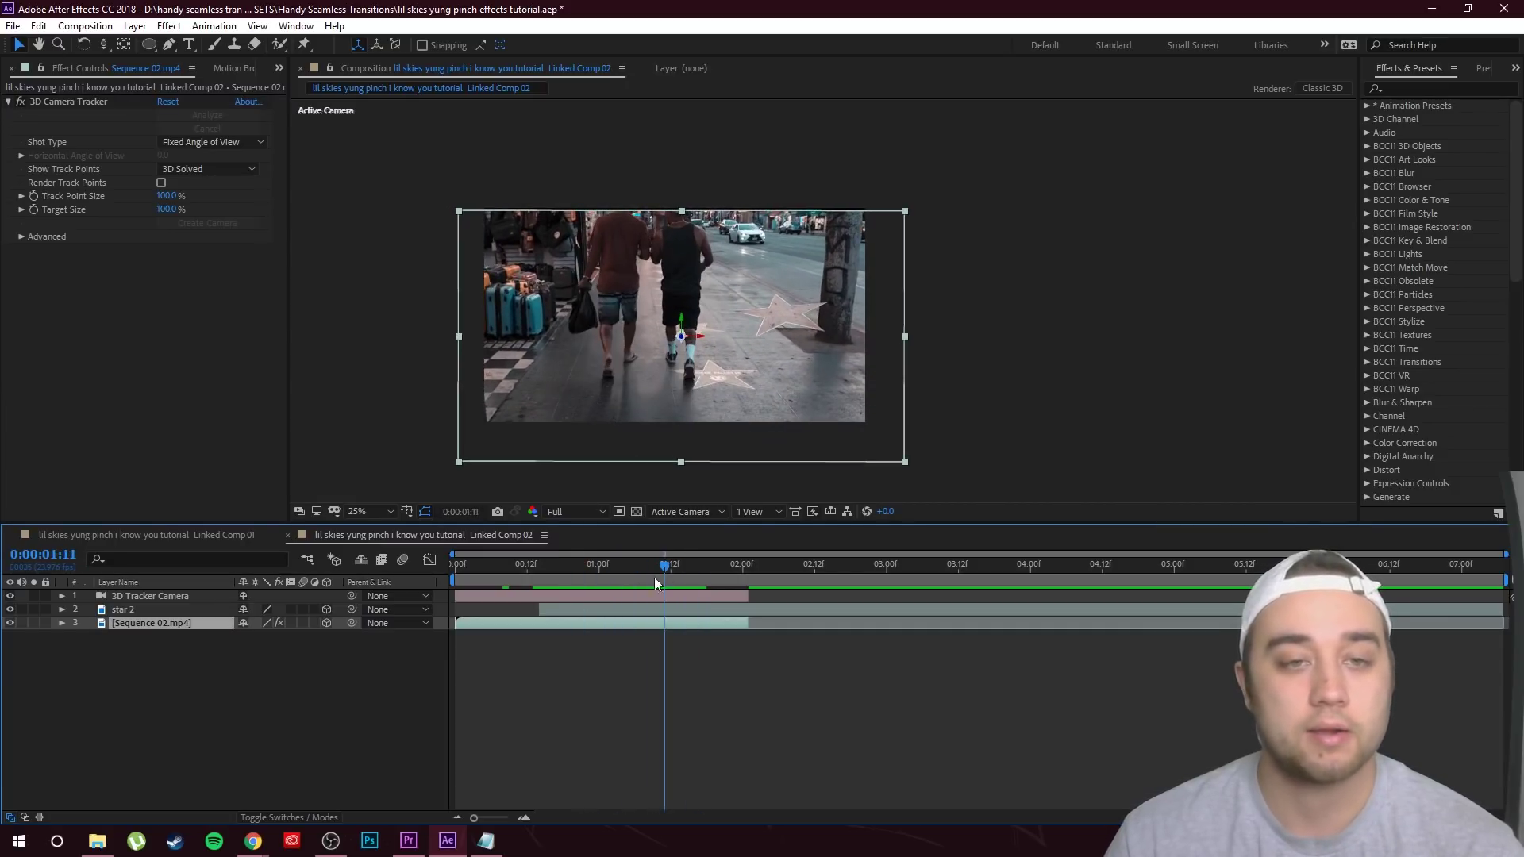
Move the star 2 layer to about 217.2, 360.6, -2.2, with orientation 330°, 0°, 0° and X Rotation 86x+11°
{"action": "left_click", "coordinate": [153, 610]}
{"action": "left_click_drag", "start_coordinate": [666, 569], "coordinate": [592, 607]}
{"action": "left_click", "coordinate": [327, 609]}
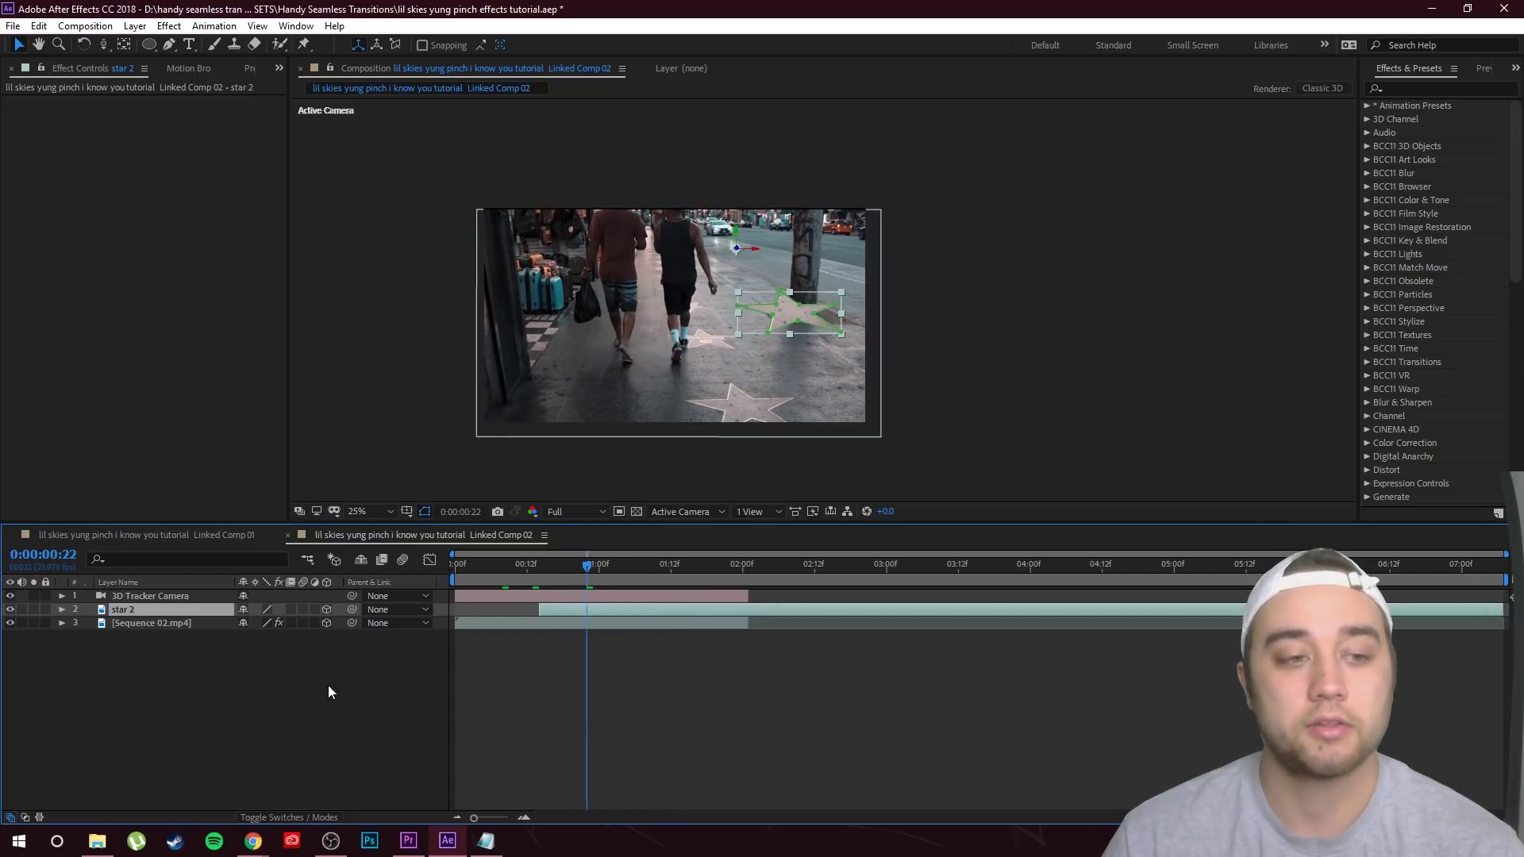
{"action": "left_click_drag", "start_coordinate": [611, 567], "coordinate": [541, 603]}
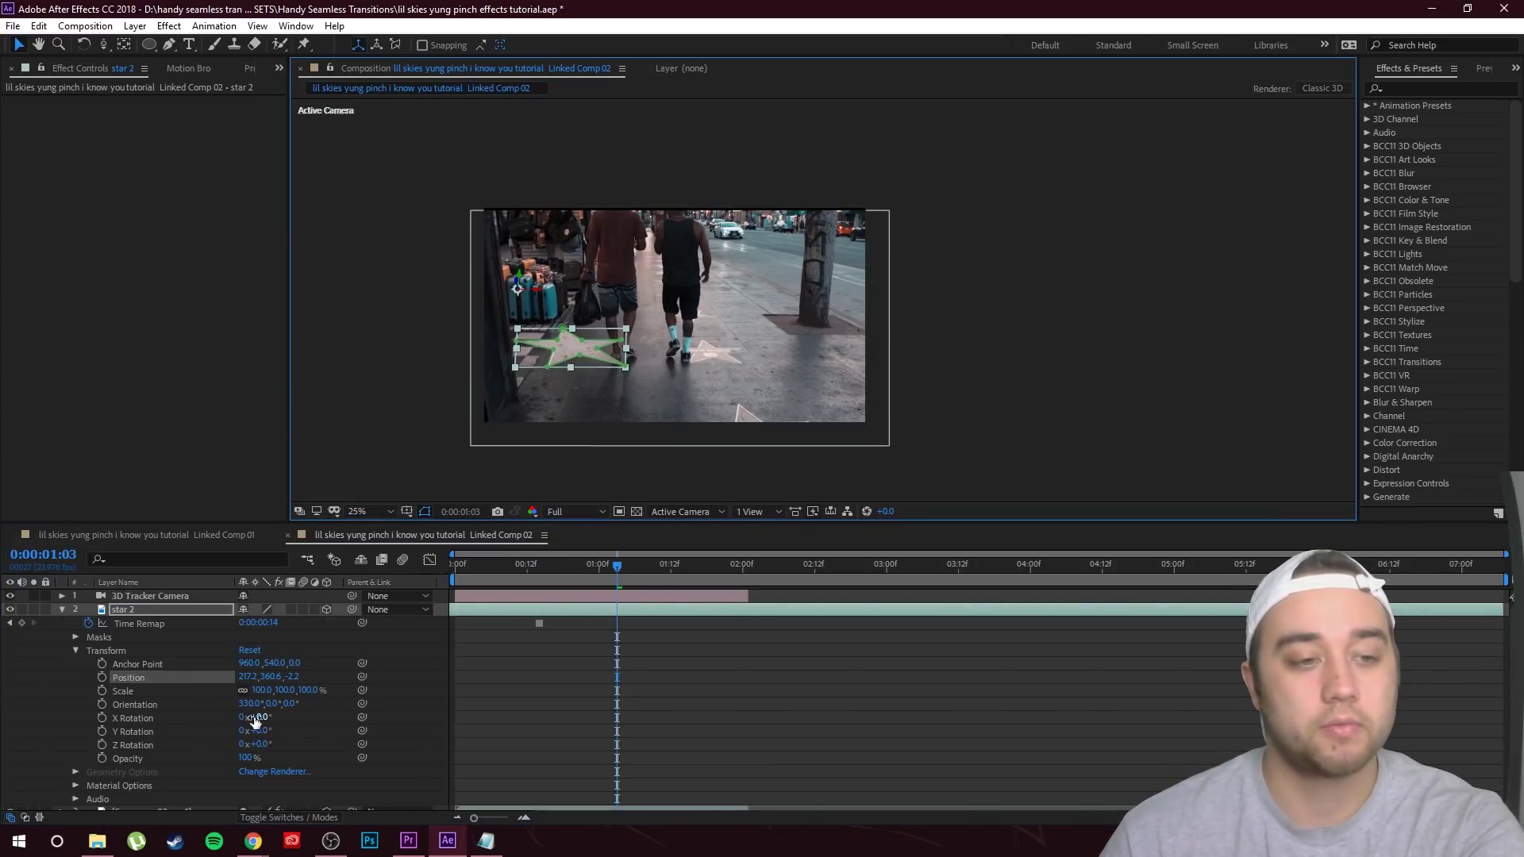
{"action": "left_click_drag", "start_coordinate": [242, 717], "coordinate": [288, 751]}
Keyframe all of star 2's transform properties at 0:00:01:03, set its Z orientation to 25° at 0:00:01:21, and preview the spin
{"action": "left_click_drag", "start_coordinate": [101, 664], "coordinate": [97, 756]}
{"action": "left_click_drag", "start_coordinate": [616, 569], "coordinate": [725, 568]}
{"action": "left_click_drag", "start_coordinate": [290, 704], "coordinate": [302, 704]}
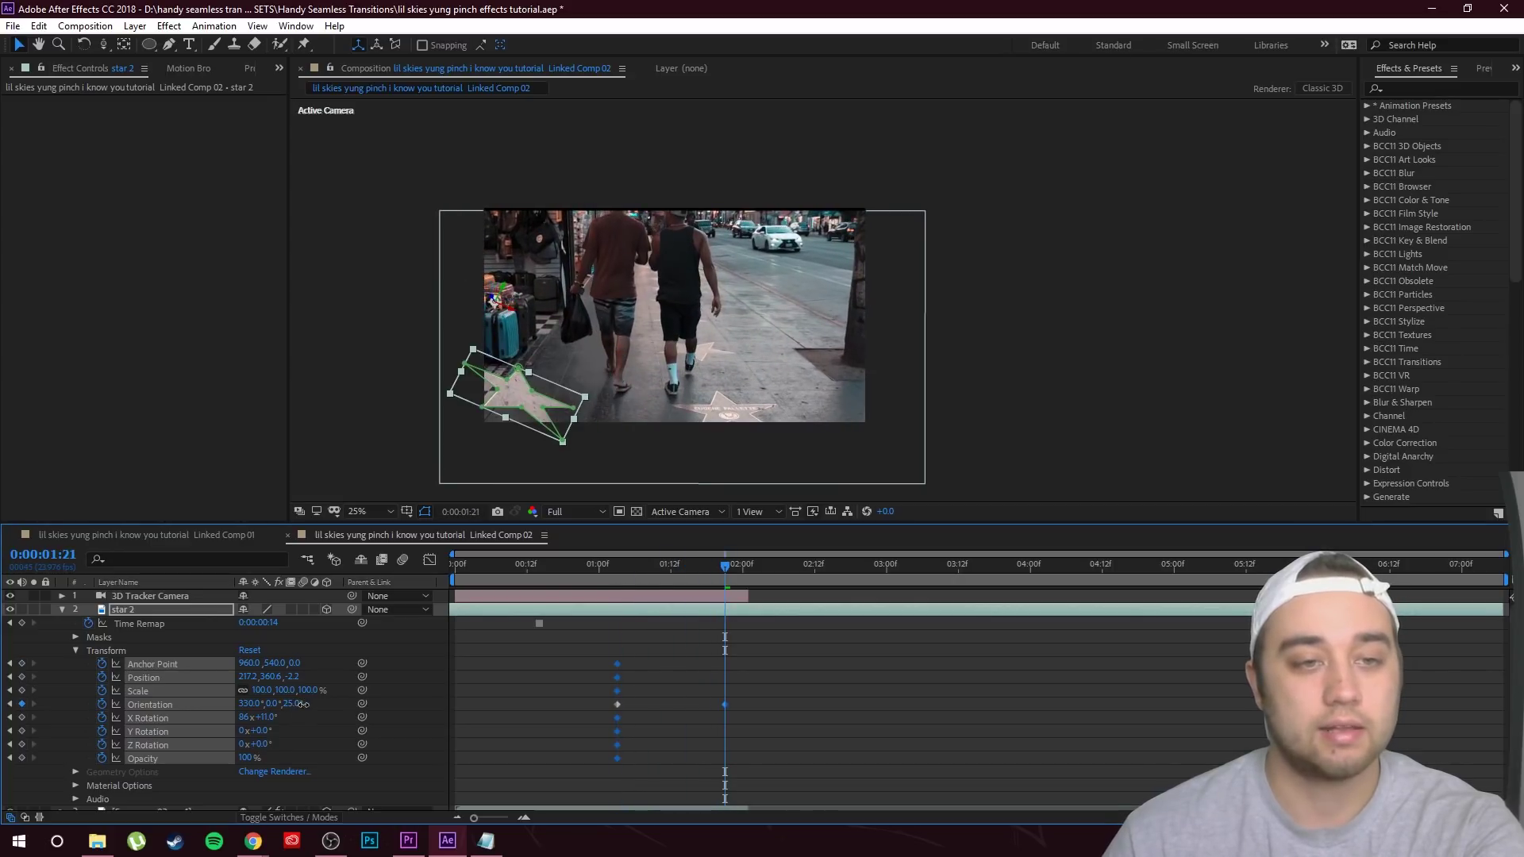
{"action": "left_click_drag", "start_coordinate": [733, 554], "coordinate": [617, 614]}
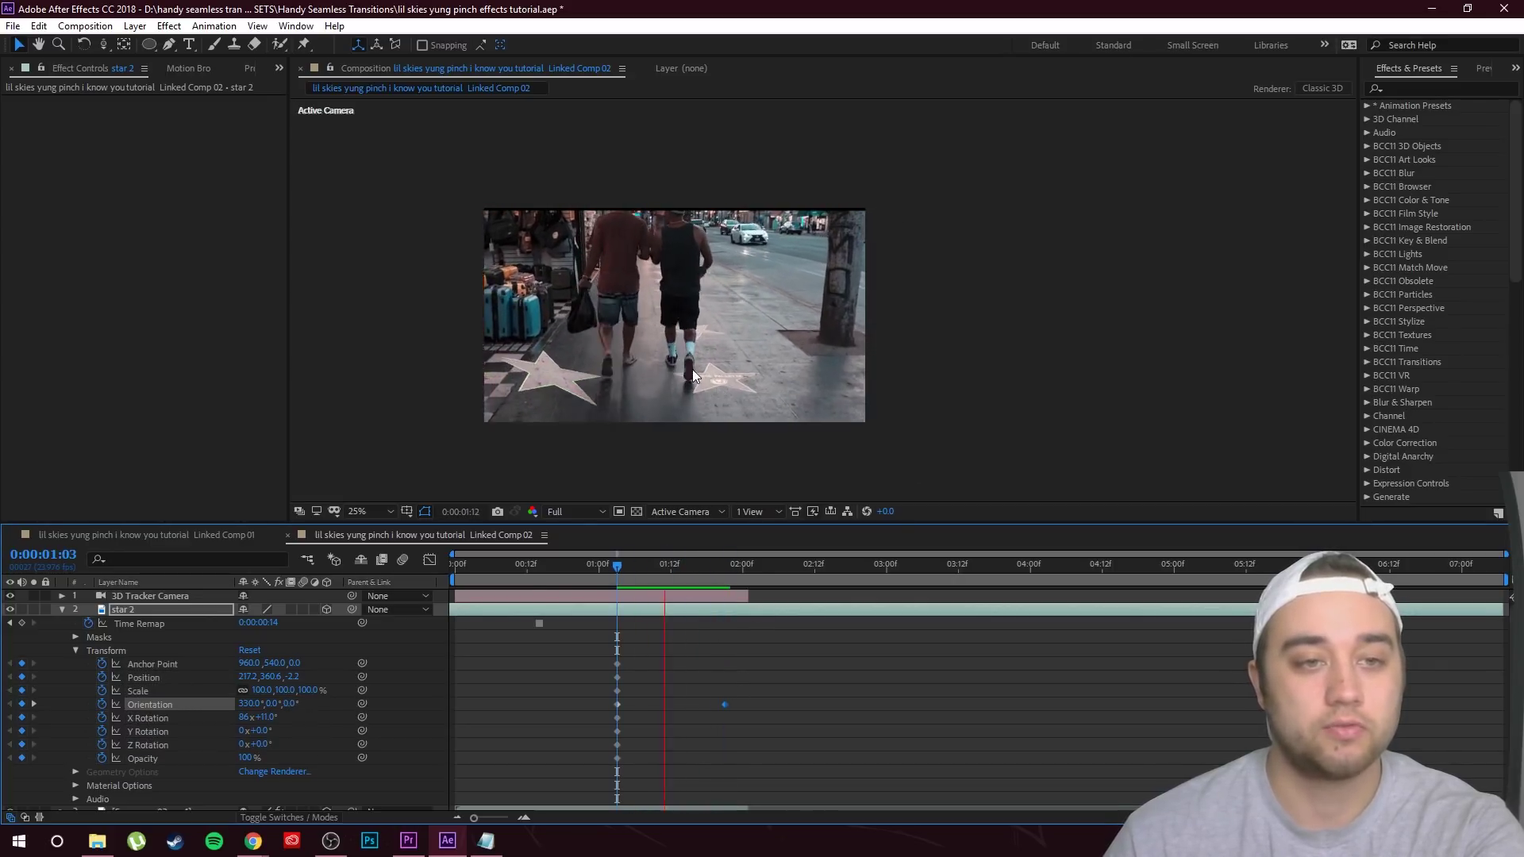
Slow star 2's spin by moving its end Orientation keyframe well past the clip and its end Y Rotation keyframe to about four seconds
{"action": "left_click", "coordinate": [718, 567]}
{"action": "left_click_drag", "start_coordinate": [724, 704], "coordinate": [1000, 704]}
{"action": "left_click_drag", "start_coordinate": [707, 566], "coordinate": [588, 600]}
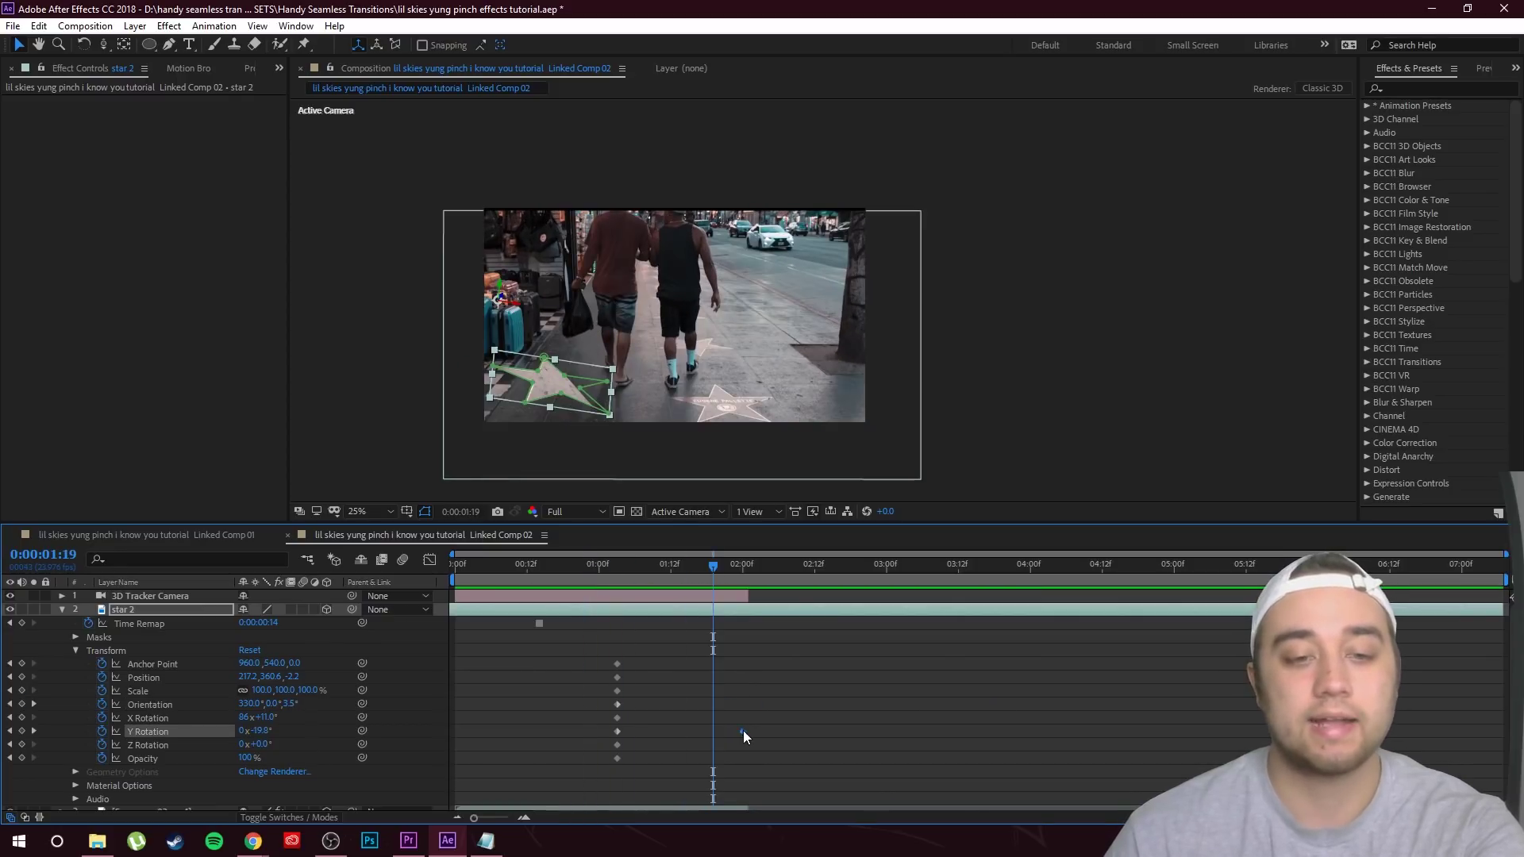
{"action": "left_click_drag", "start_coordinate": [712, 731], "coordinate": [1036, 731]}
Preview star 2's slowed rotation several times, starting shortly before the first transform keyframes
{"action": "left_click_drag", "start_coordinate": [712, 566], "coordinate": [593, 588]}
{"action": "key", "text": "space"}
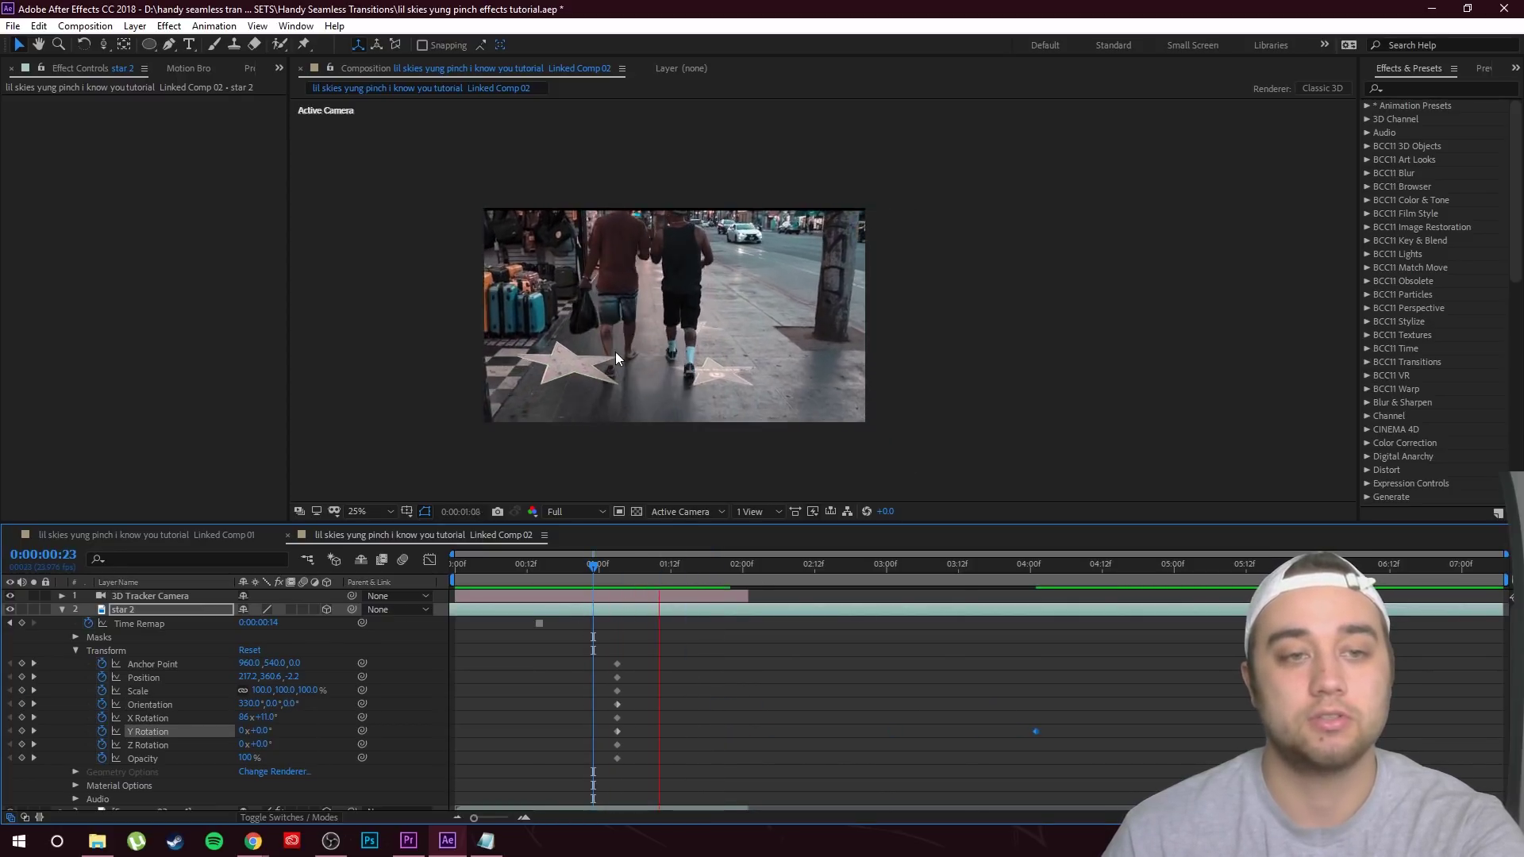
{"action": "left_click_drag", "start_coordinate": [719, 569], "coordinate": [581, 568]}
{"action": "key", "text": "space"}
{"action": "key", "text": "space"}
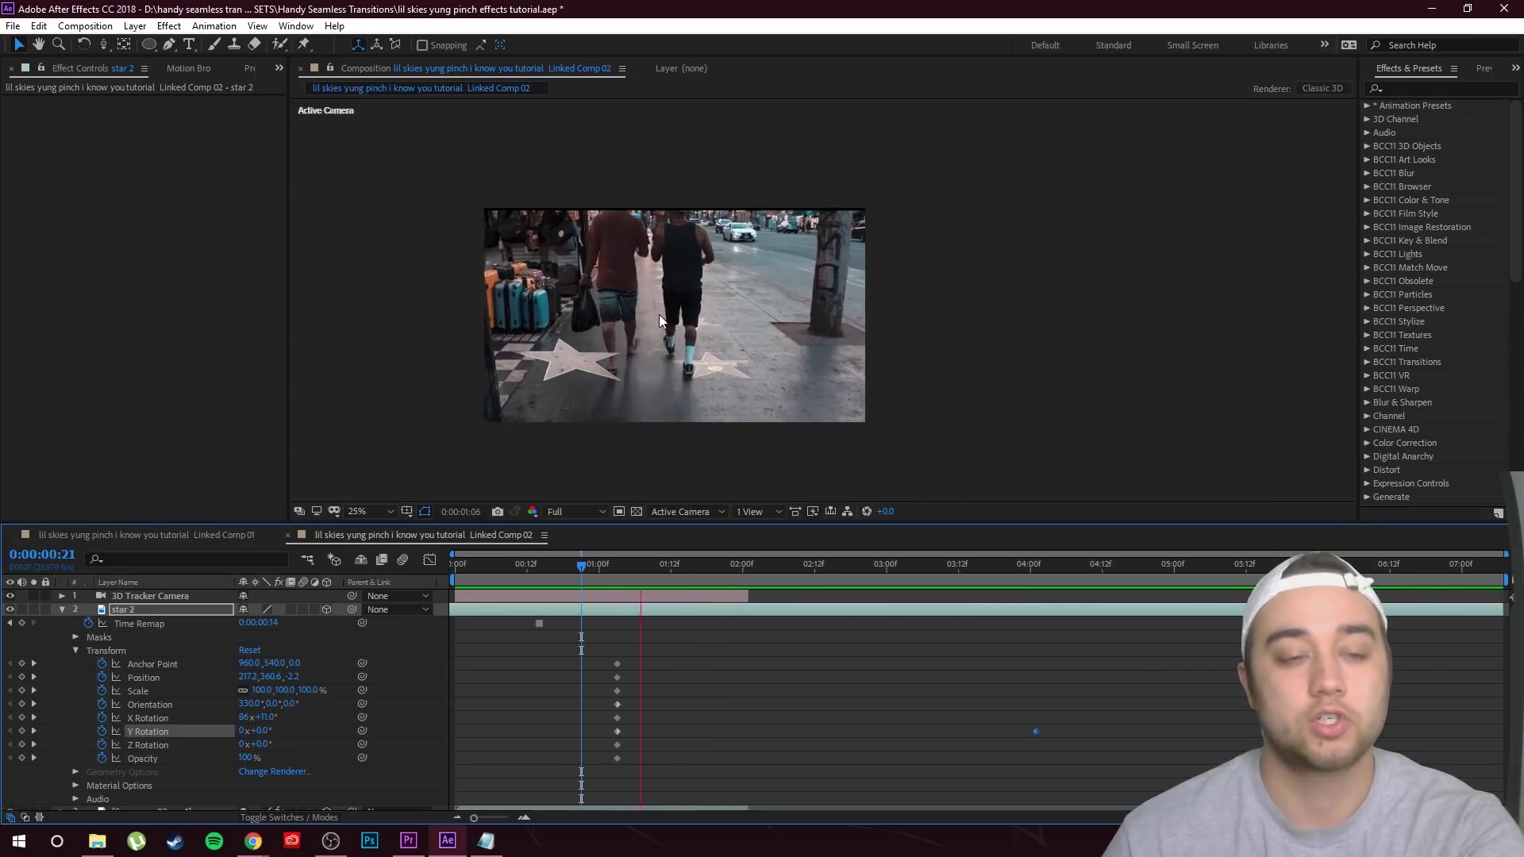
{"action": "key", "text": "space"}
{"action": "left_click_drag", "start_coordinate": [734, 565], "coordinate": [598, 590]}
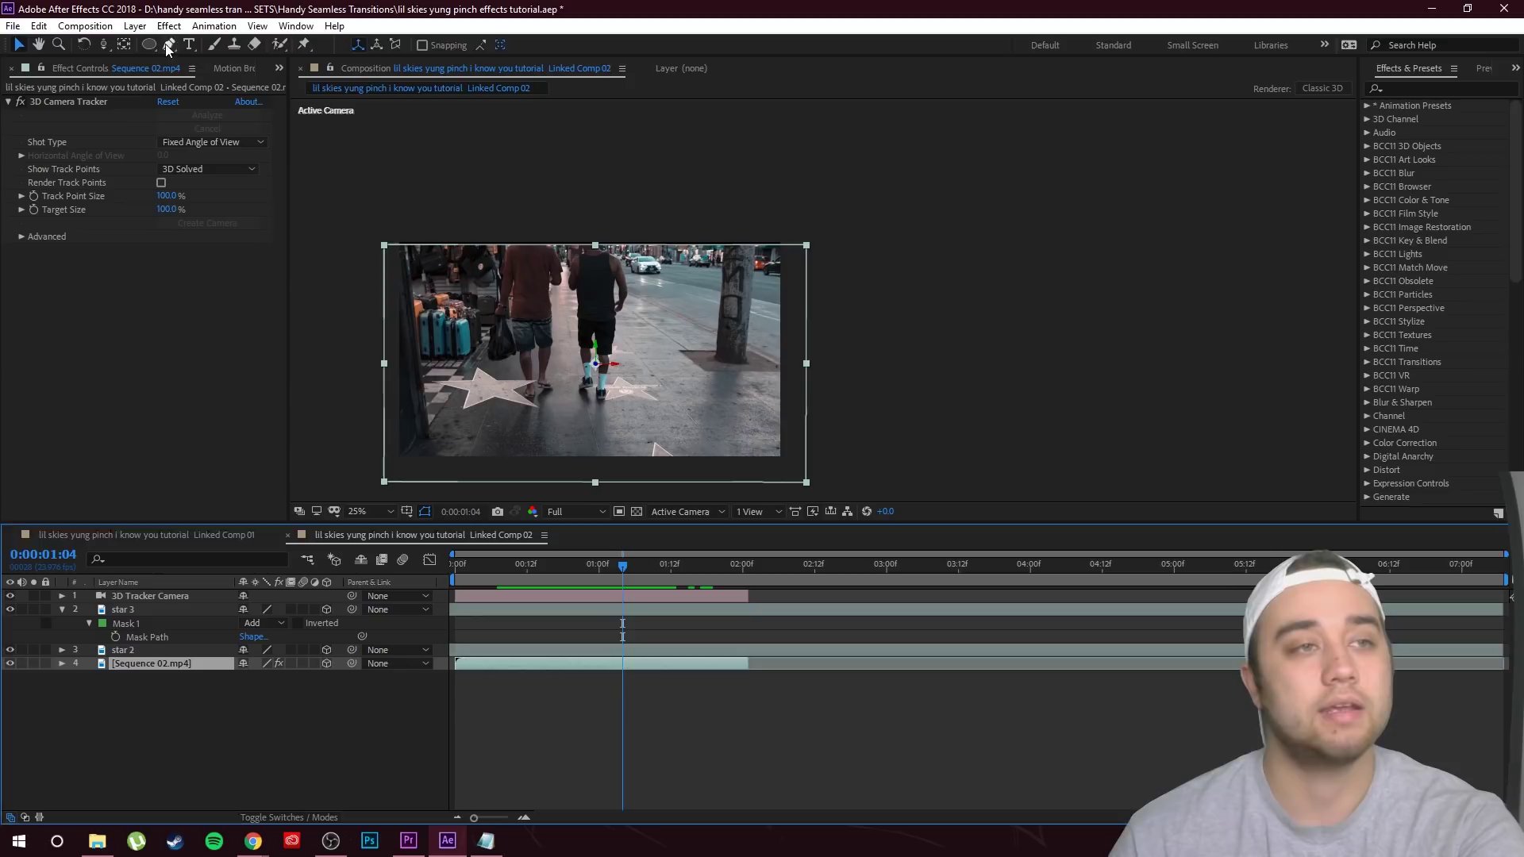
Duplicate the Sequence 02.mp4 layer and draw a triangular shard mask on the sidewalk below the tree at 0:00:01:04
{"action": "left_click", "coordinate": [168, 46]}
{"action": "scroll", "coordinate": [728, 401], "scroll_direction": "up", "scroll_amount": 4}
{"action": "scroll", "coordinate": [670, 403], "scroll_direction": "down", "scroll_amount": 2}
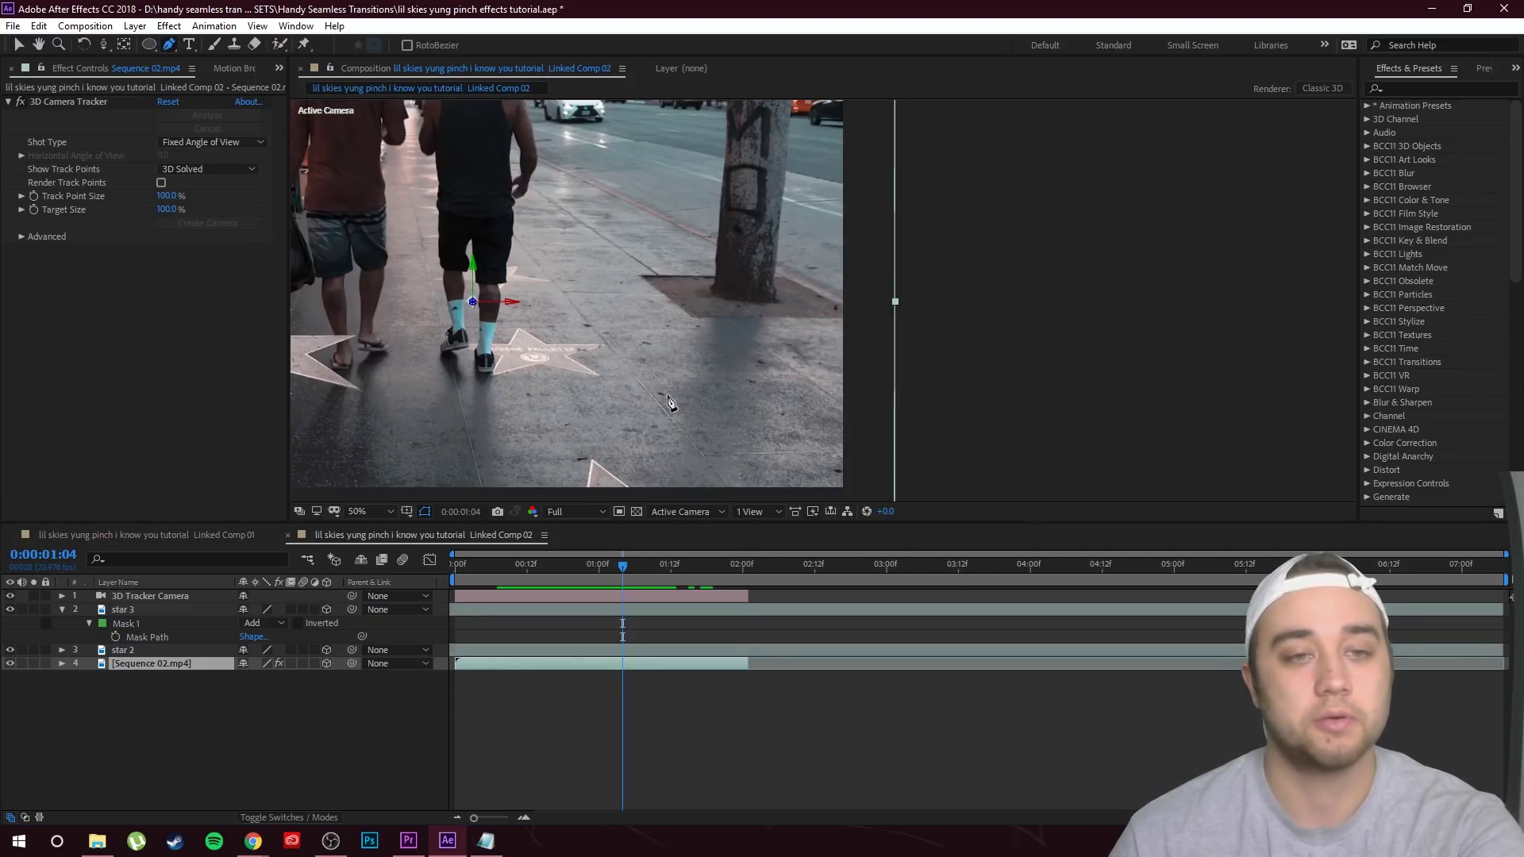
{"action": "middle_click", "coordinate": [610, 420]}
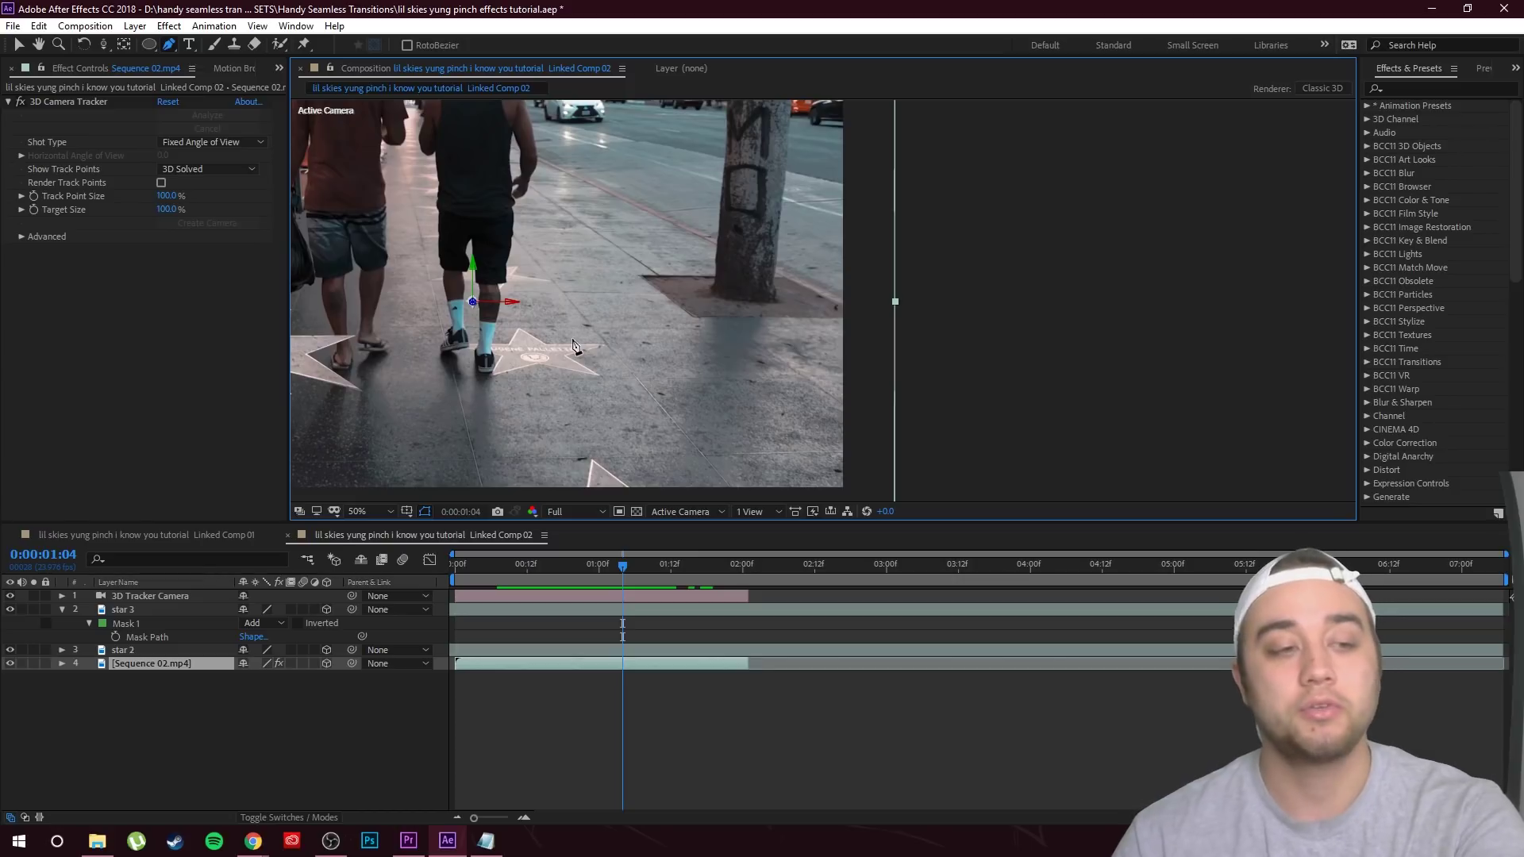
{"action": "left_click", "coordinate": [154, 664]}
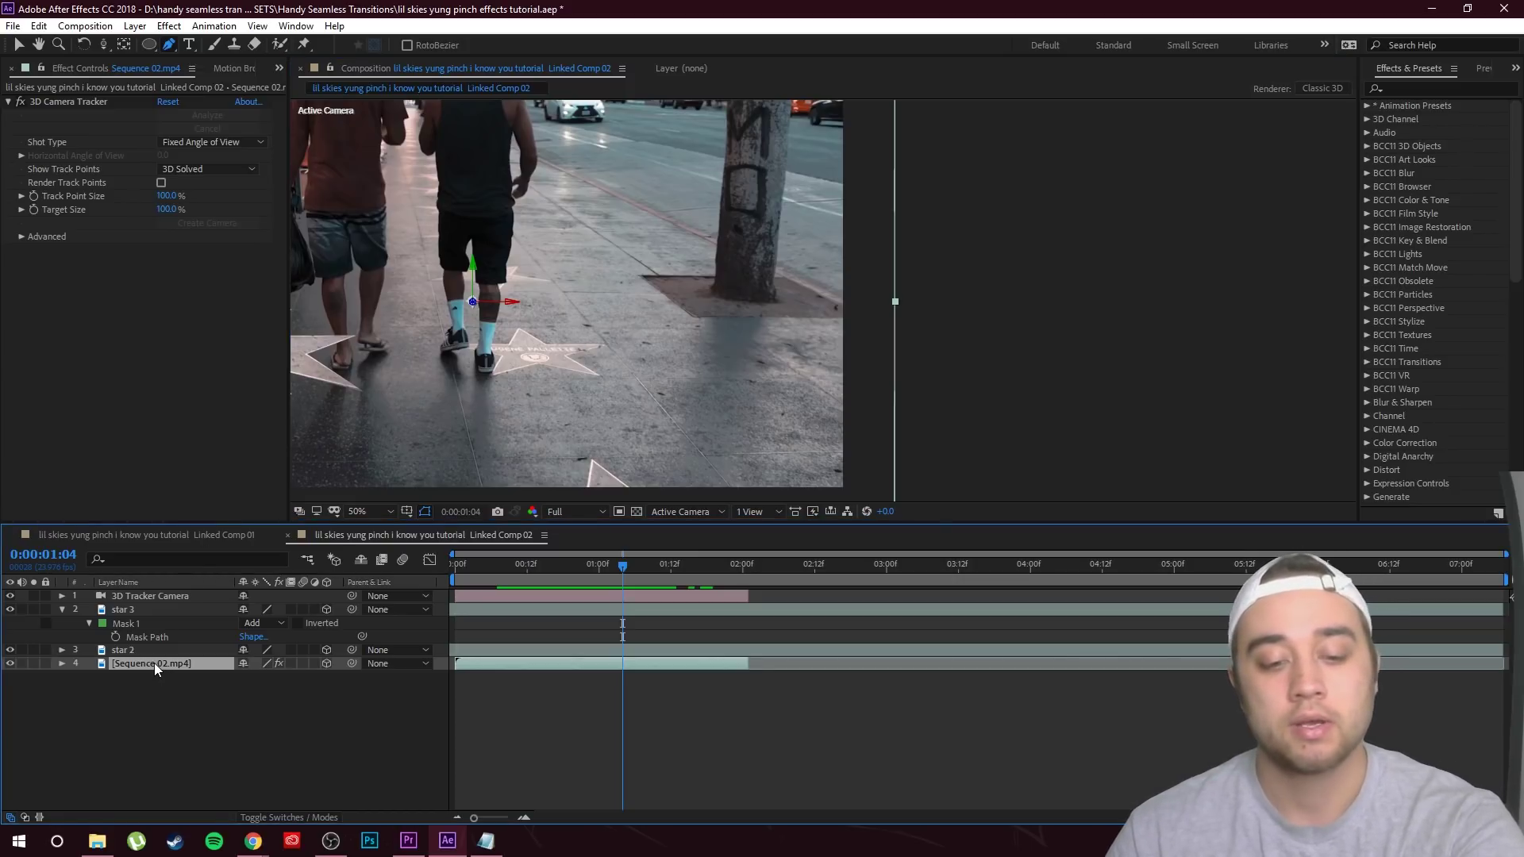
{"action": "key", "text": "ctrl+d"}
{"action": "left_click", "coordinate": [665, 431]}
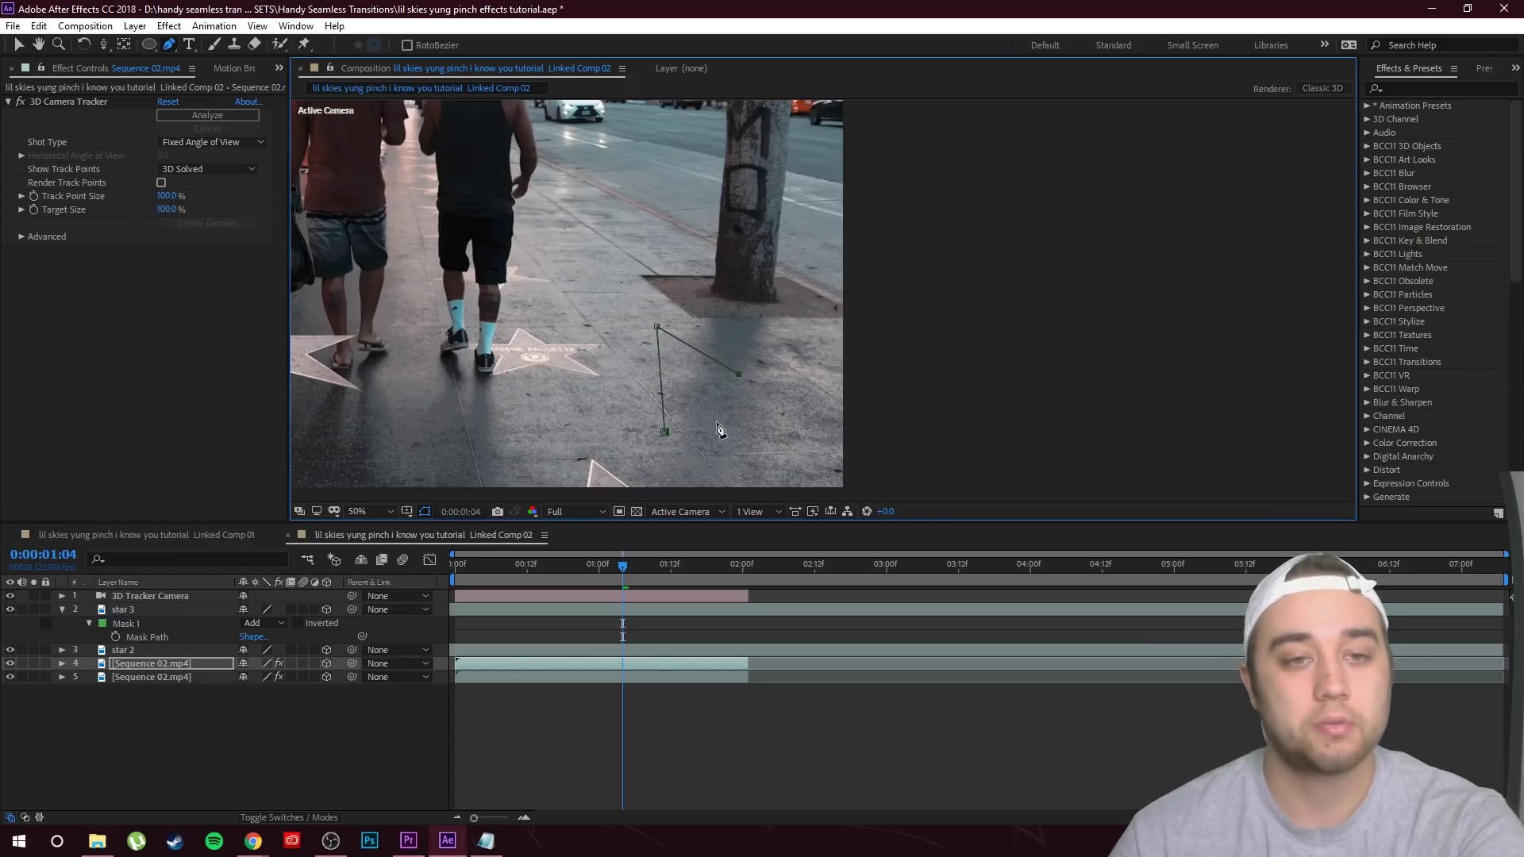
{"action": "left_click", "coordinate": [665, 433]}
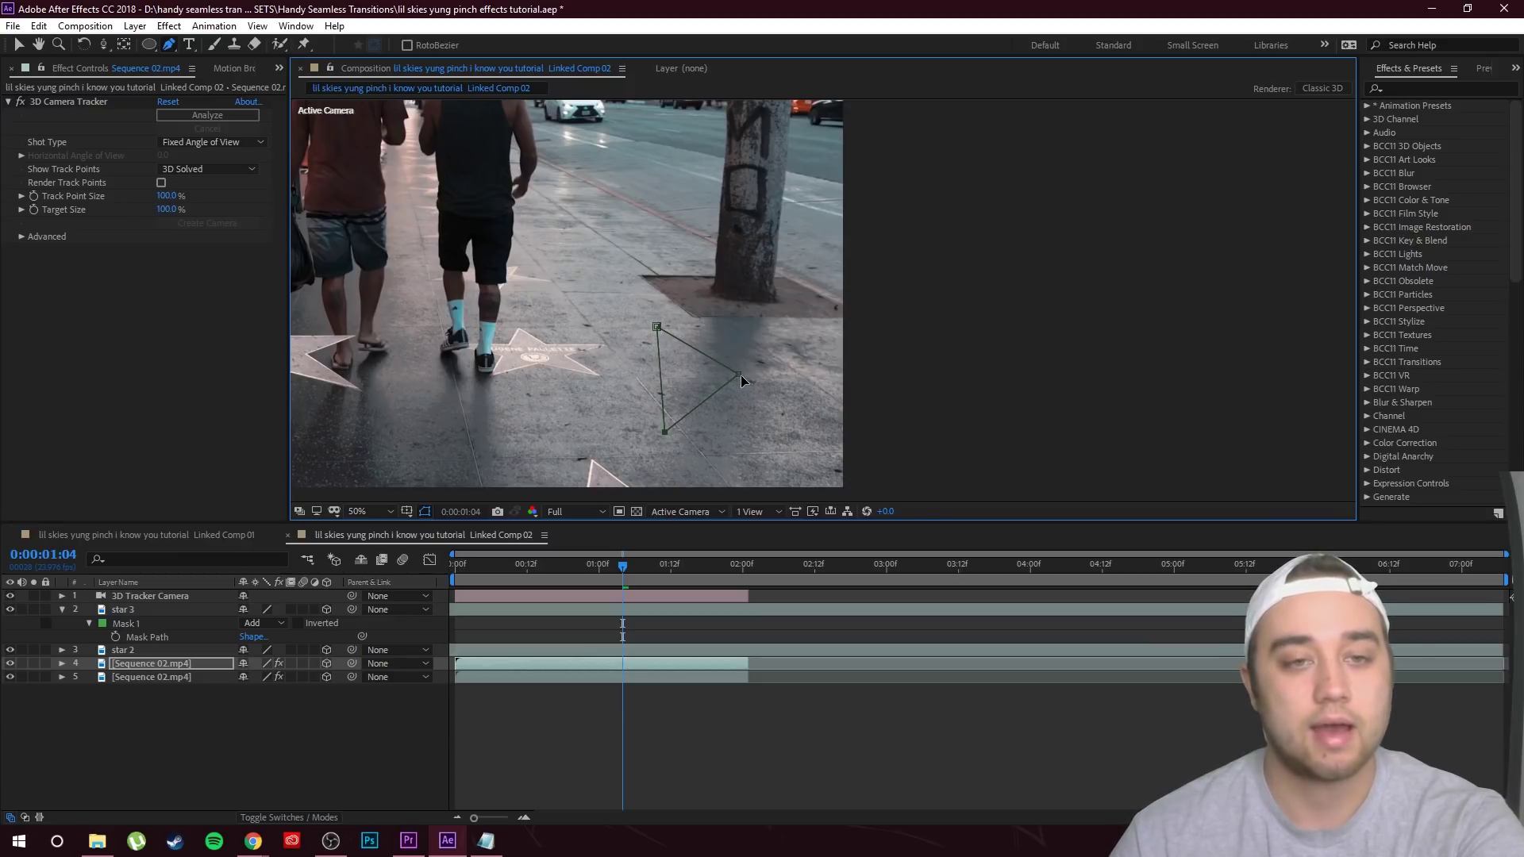
Freeze the masked Sequence 02.mp4 duplicate at 0:00:01:04 and remove its 3D Camera Tracker effect
{"action": "right_click", "coordinate": [150, 664]}
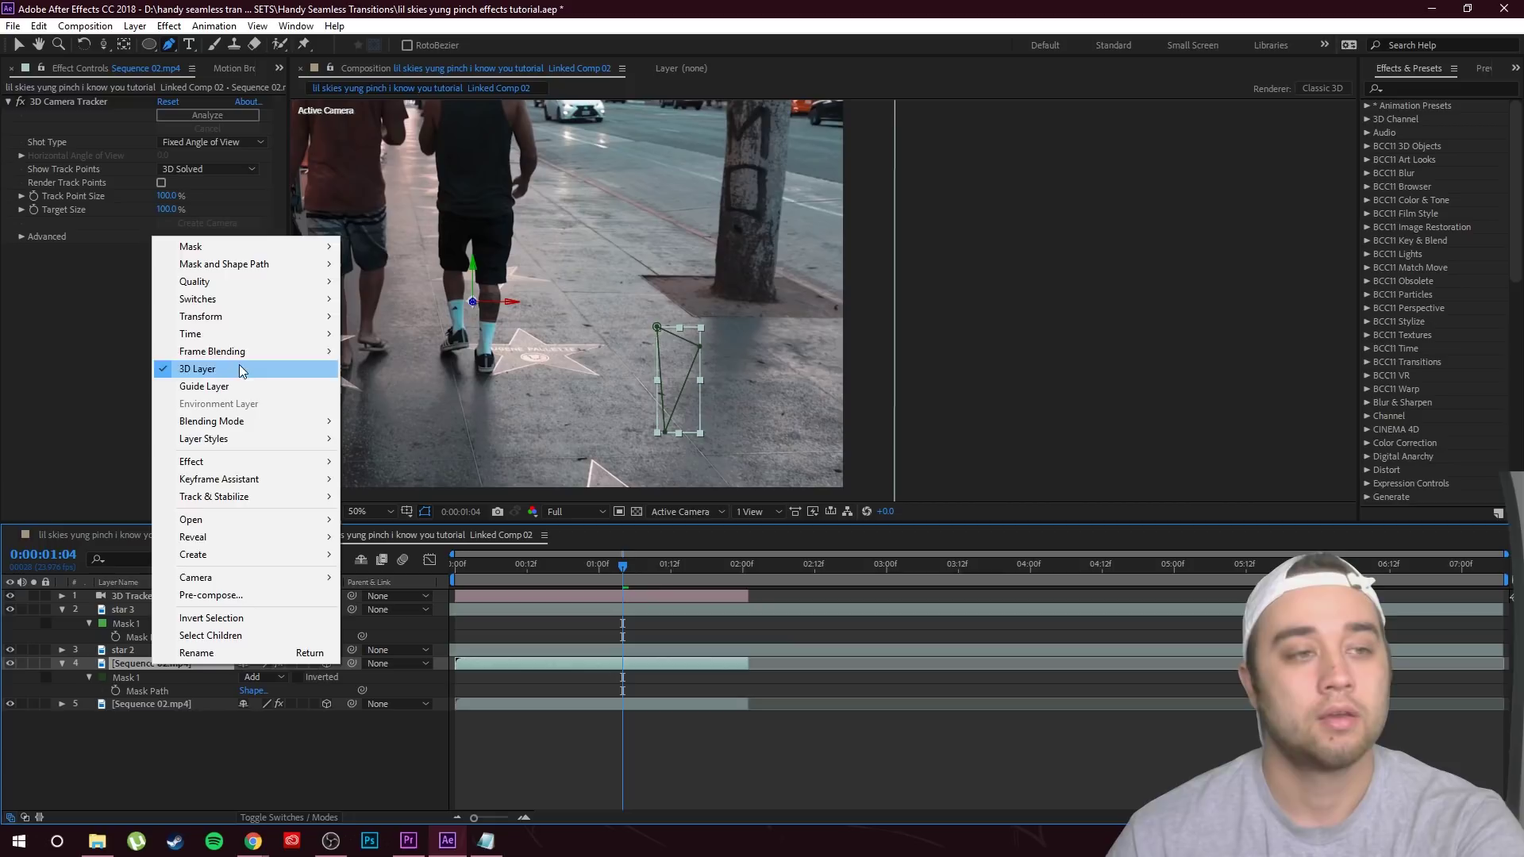
{"action": "mouse_move", "coordinate": [241, 334]}
{"action": "left_click", "coordinate": [390, 387]}
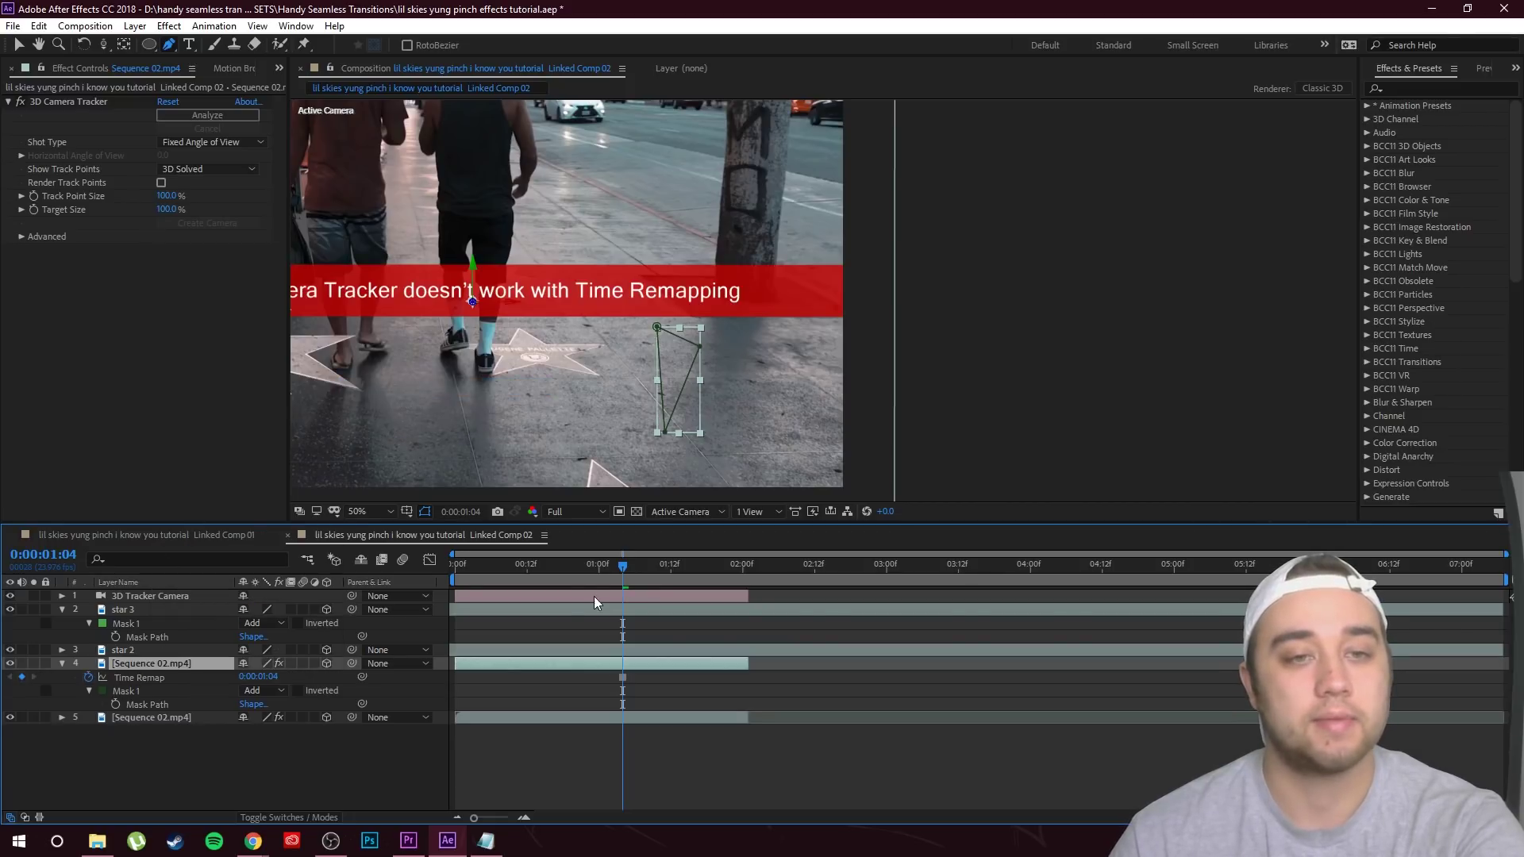
{"action": "left_click", "coordinate": [51, 101]}
{"action": "key", "text": "Delete"}
Move the triangular shard up beside the tree to about 929.7, 141.4, -0.2 and preview it through the shot
{"action": "key", "text": "v"}
{"action": "left_click_drag", "start_coordinate": [622, 569], "coordinate": [644, 603]}
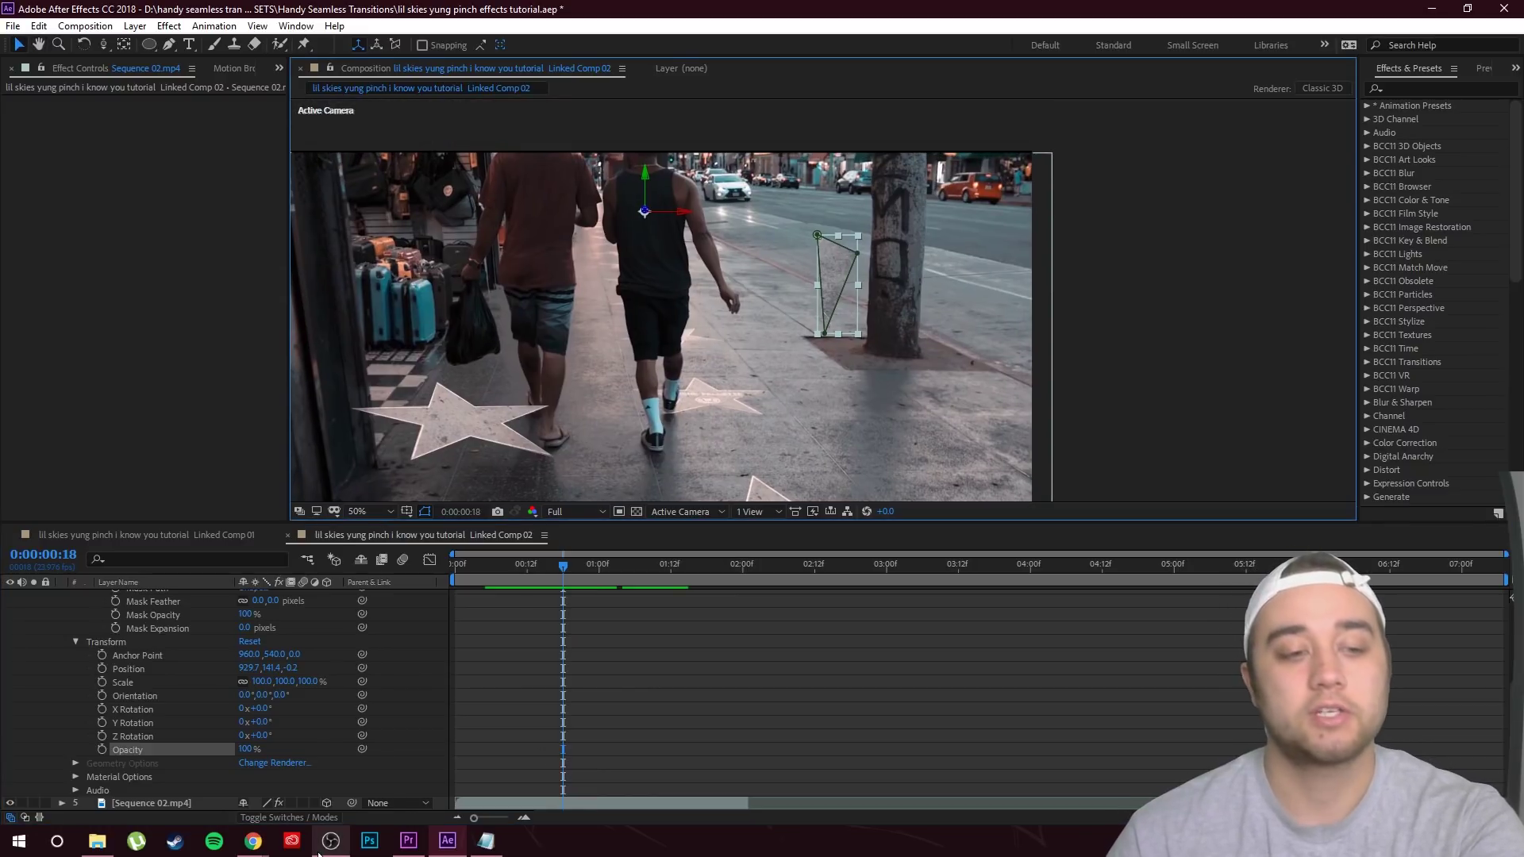
{"action": "mouse_move", "coordinate": [257, 851]}
{"action": "left_click", "coordinate": [340, 774]}
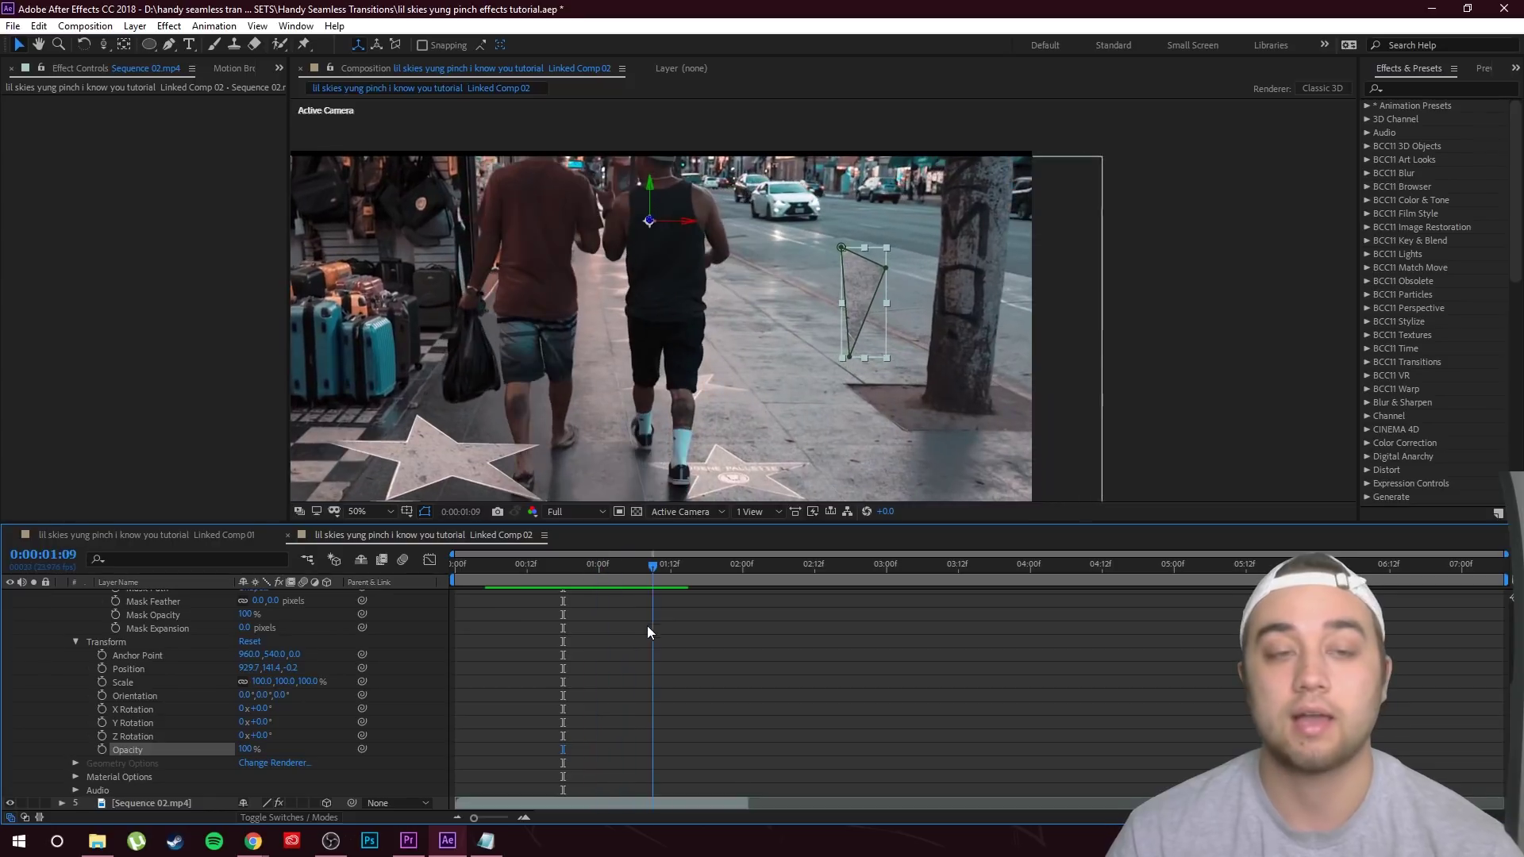
{"action": "key", "text": "space"}
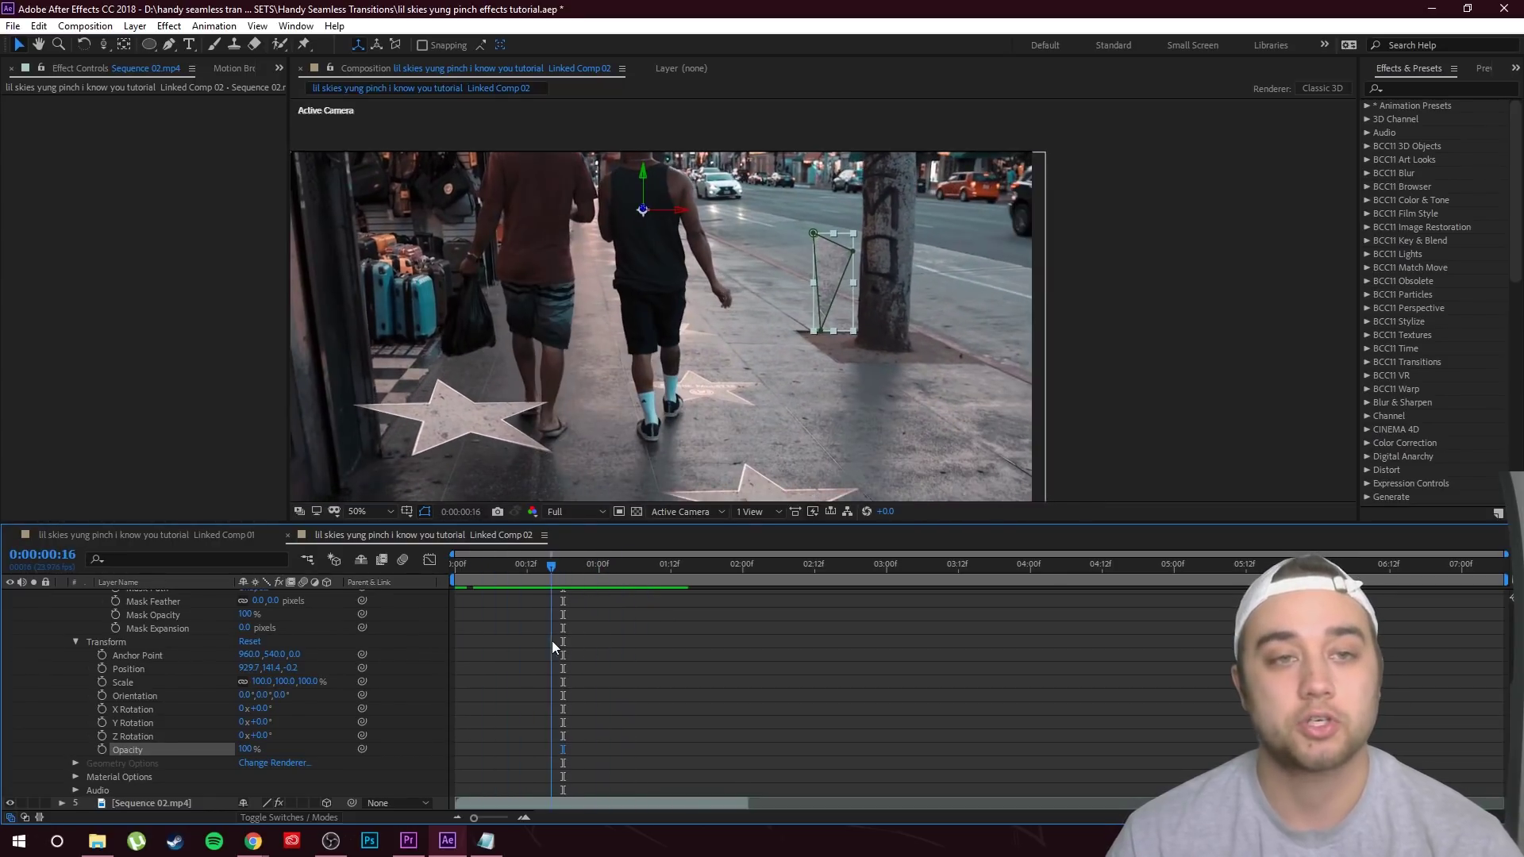